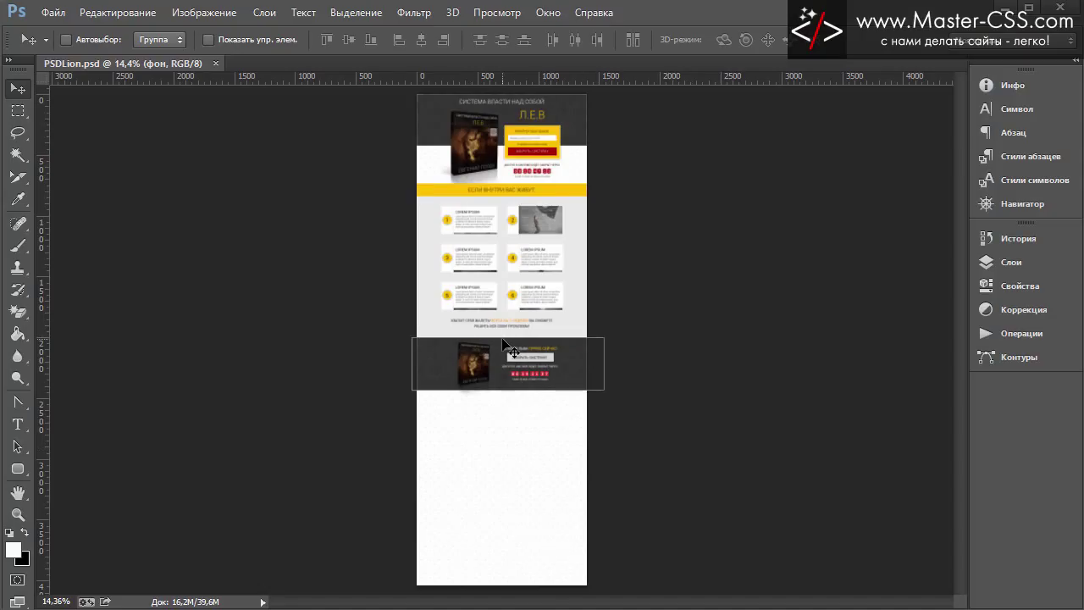
- View the page at 100% and look through the four numbered LOREM IPSUM benefit cards
{"action": "key", "text": "ctrl+1"}
{"action": "scroll", "coordinate": [505, 345], "scroll_direction": "down", "scroll_amount": 2}
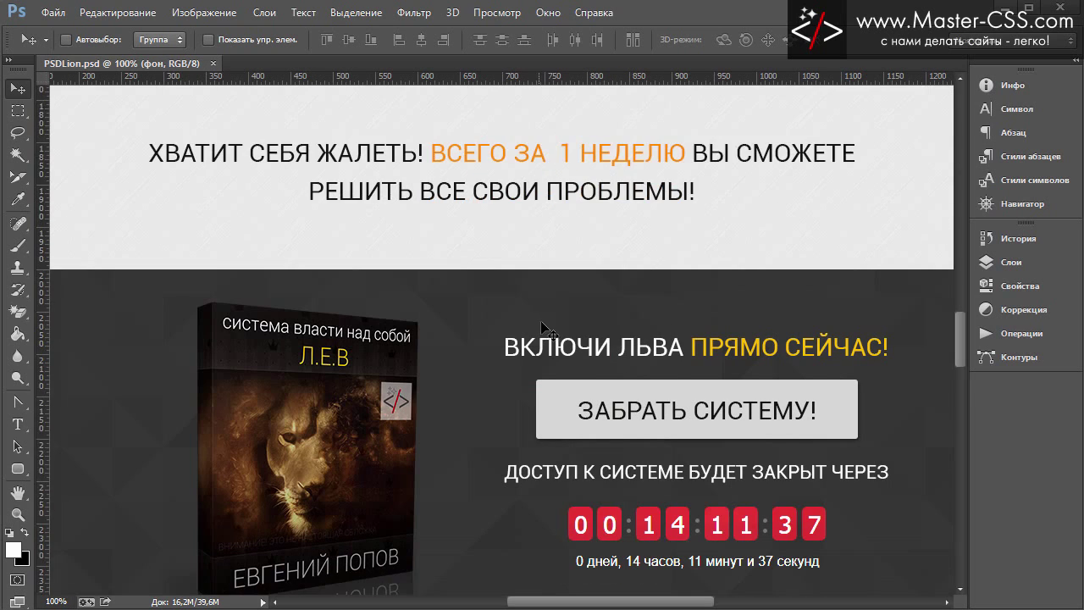
{"action": "scroll", "coordinate": [542, 352], "scroll_direction": "down", "scroll_amount": 3}
{"action": "scroll", "coordinate": [559, 360], "scroll_direction": "down", "scroll_amount": 1}
{"action": "scroll", "coordinate": [559, 360], "scroll_direction": "up", "scroll_amount": 1}
{"action": "scroll", "coordinate": [563, 365], "scroll_direction": "up", "scroll_amount": 2}
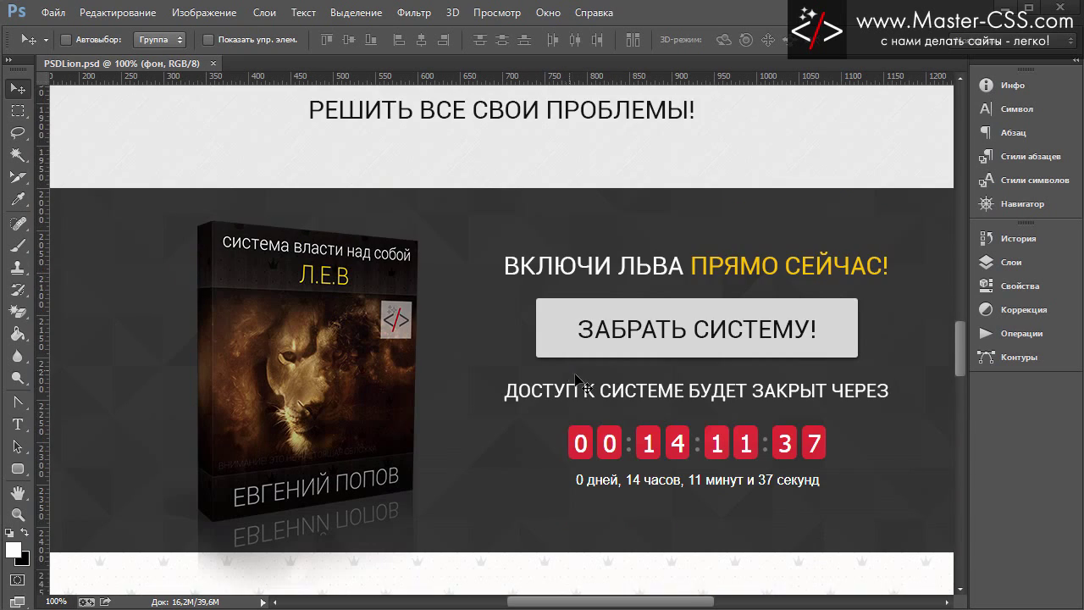
{"action": "scroll", "coordinate": [571, 373], "scroll_direction": "up", "scroll_amount": 3}
{"action": "scroll", "coordinate": [576, 379], "scroll_direction": "up", "scroll_amount": 1}
{"action": "scroll", "coordinate": [576, 377], "scroll_direction": "up", "scroll_amount": 3}
{"action": "scroll", "coordinate": [579, 375], "scroll_direction": "up", "scroll_amount": 2}
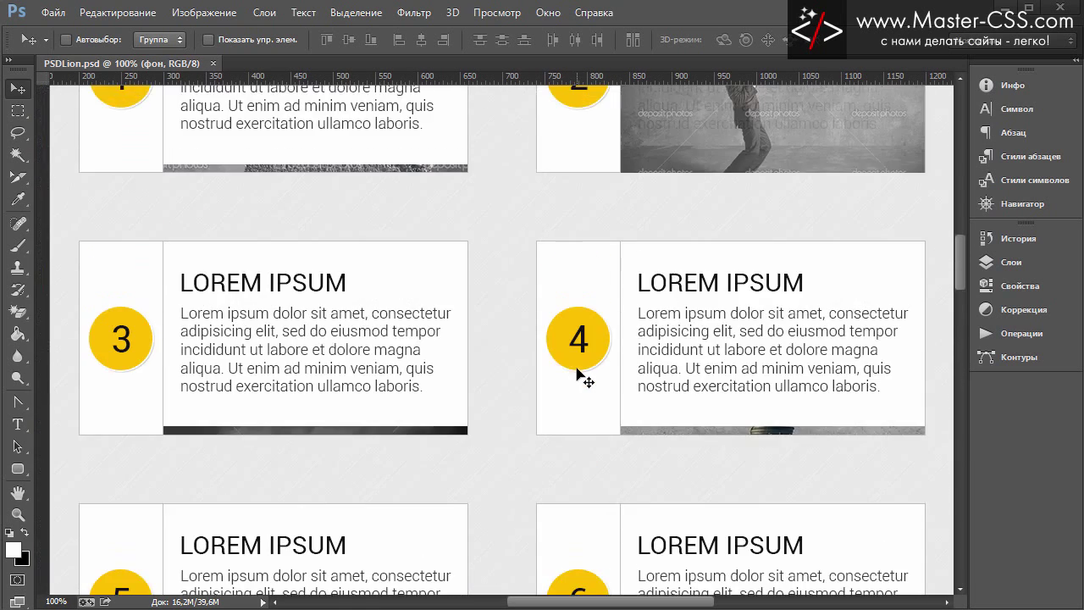
{"action": "scroll", "coordinate": [579, 375], "scroll_direction": "up", "scroll_amount": 2}
{"action": "scroll", "coordinate": [580, 372], "scroll_direction": "up", "scroll_amount": 2}
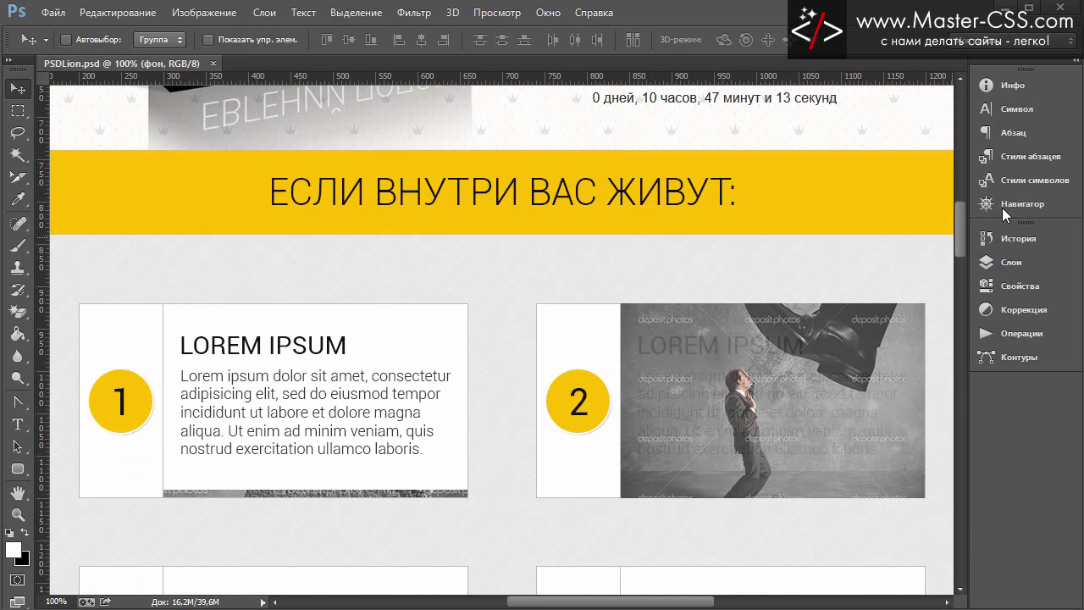
{"action": "left_click_drag", "start_coordinate": [964, 220], "coordinate": [962, 343]}
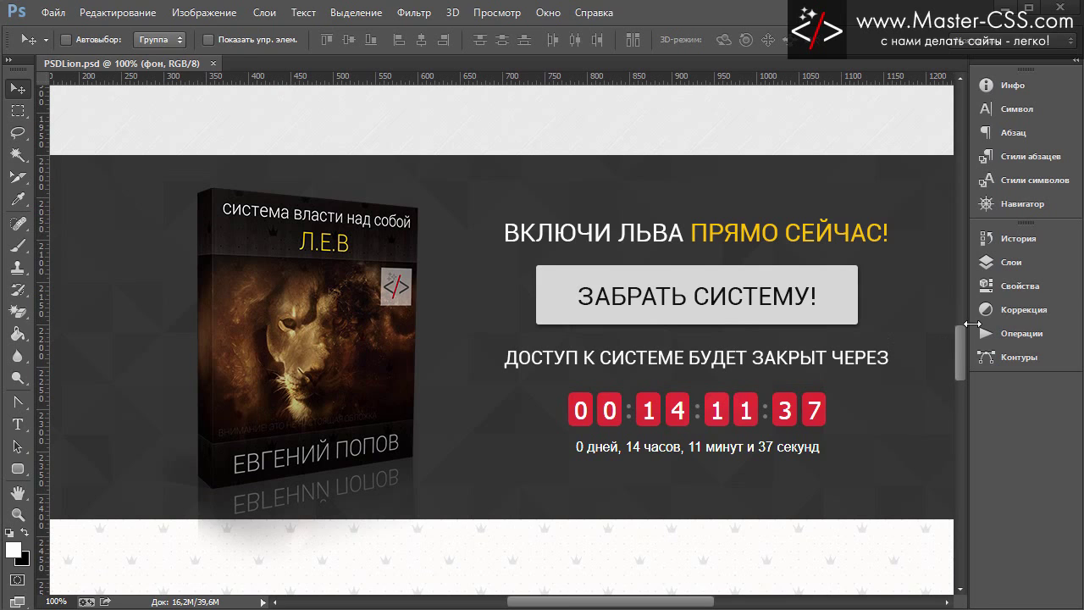
{"action": "left_click_drag", "start_coordinate": [963, 341], "coordinate": [960, 232]}
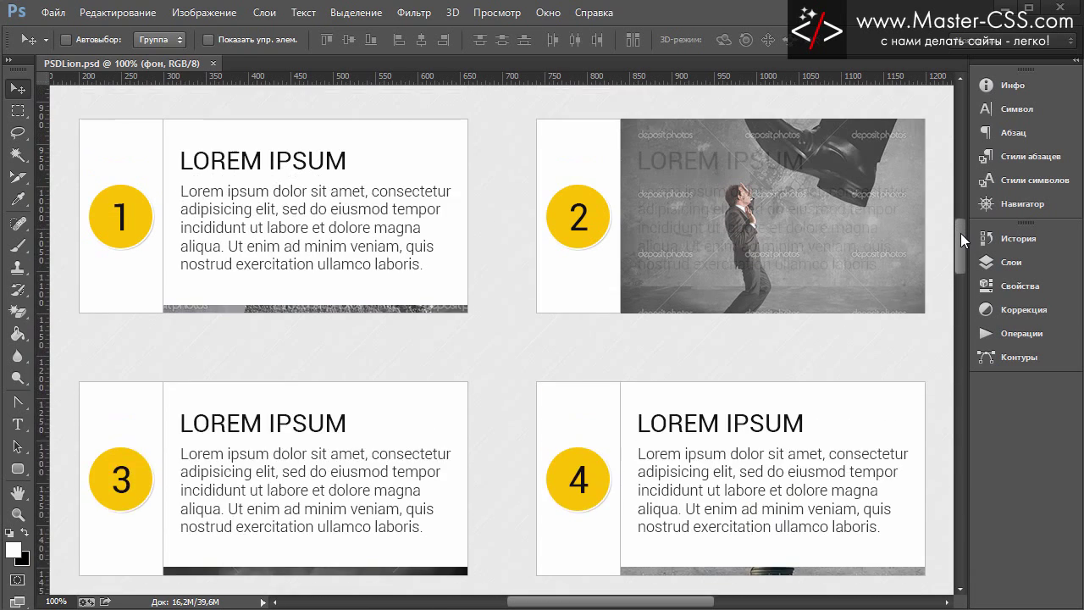
- Duplicate the Сомнения and Блок напоминания groups into 'Сомнения копия' and 'Блок напоминания копия'
{"action": "left_click", "coordinate": [1001, 265]}
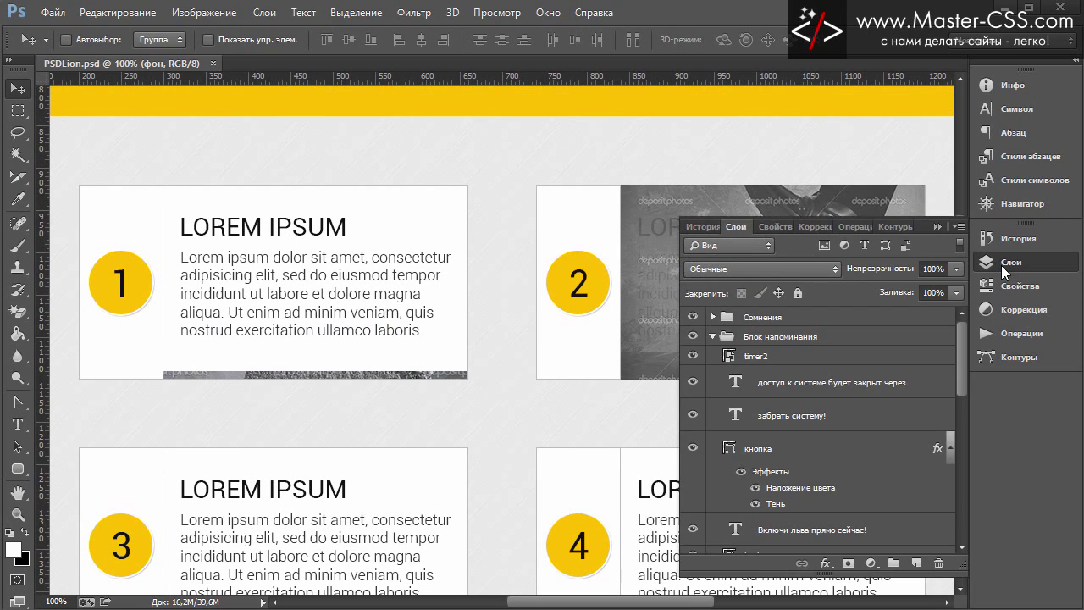
{"action": "left_click", "coordinate": [741, 318]}
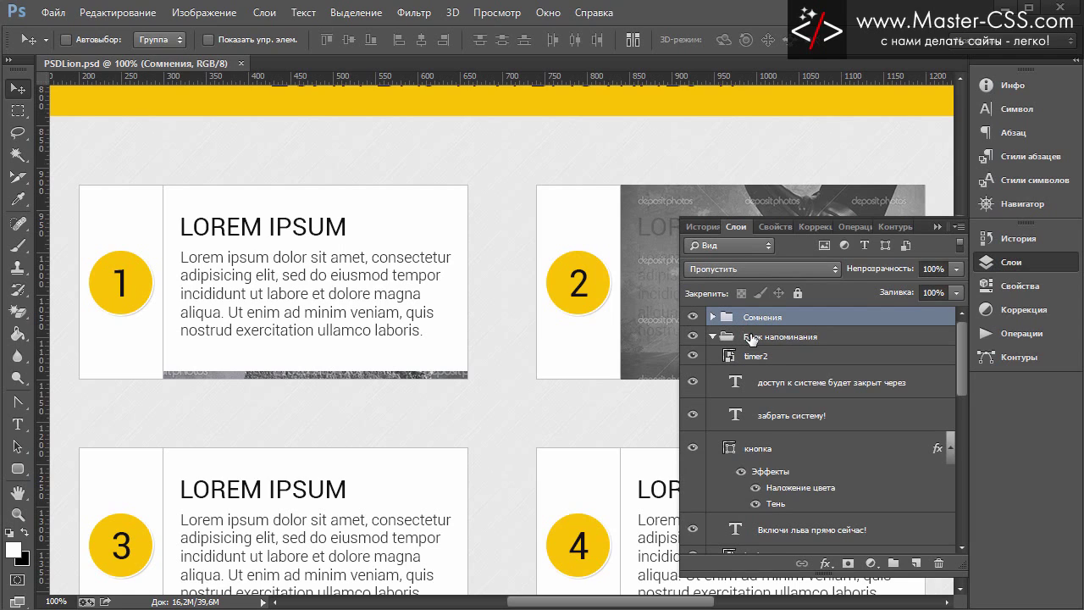
{"action": "left_click", "coordinate": [712, 336]}
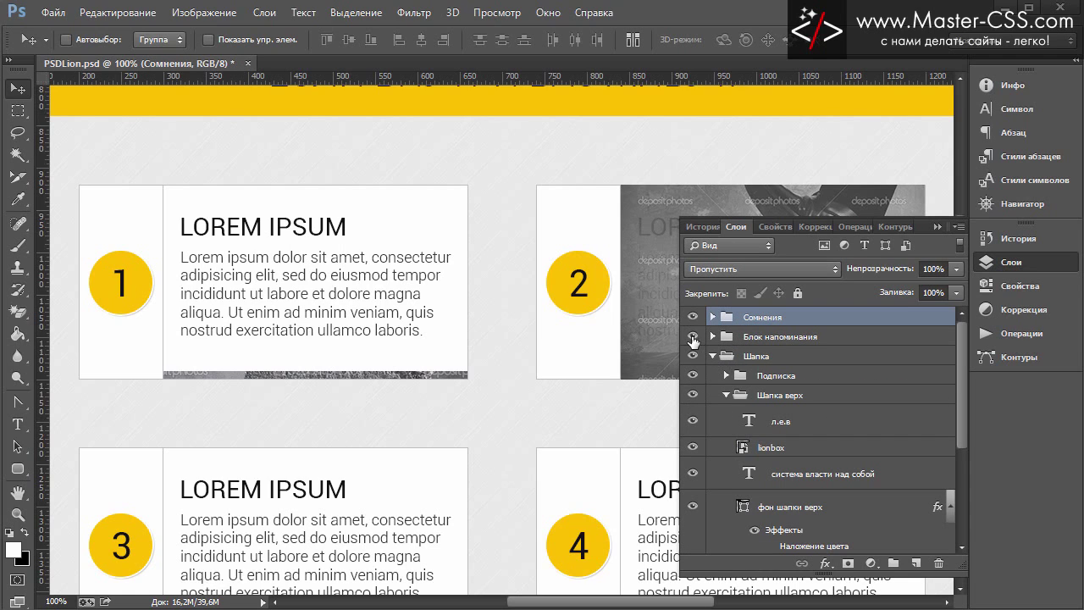
{"action": "left_click", "coordinate": [712, 356]}
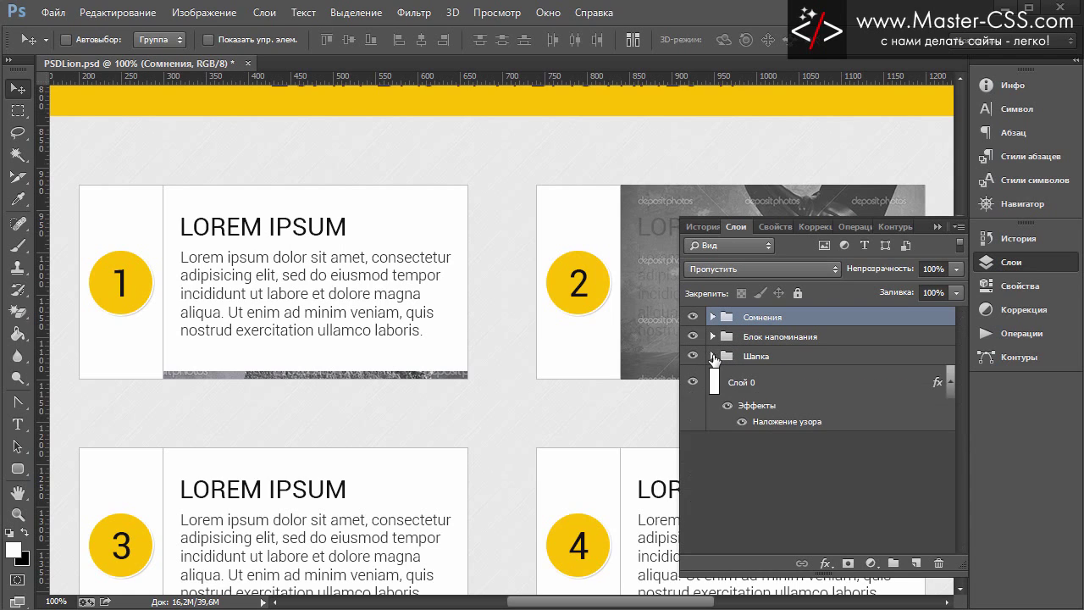
{"action": "left_click", "coordinate": [797, 338], "text": "ctrl"}
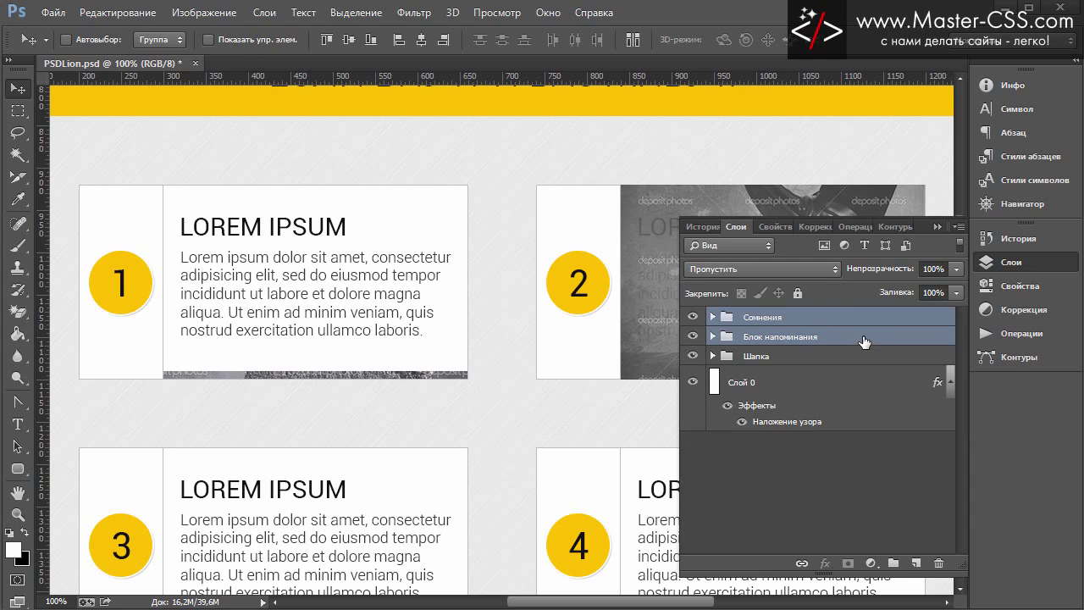
{"action": "left_click_drag", "start_coordinate": [864, 341], "coordinate": [918, 562]}
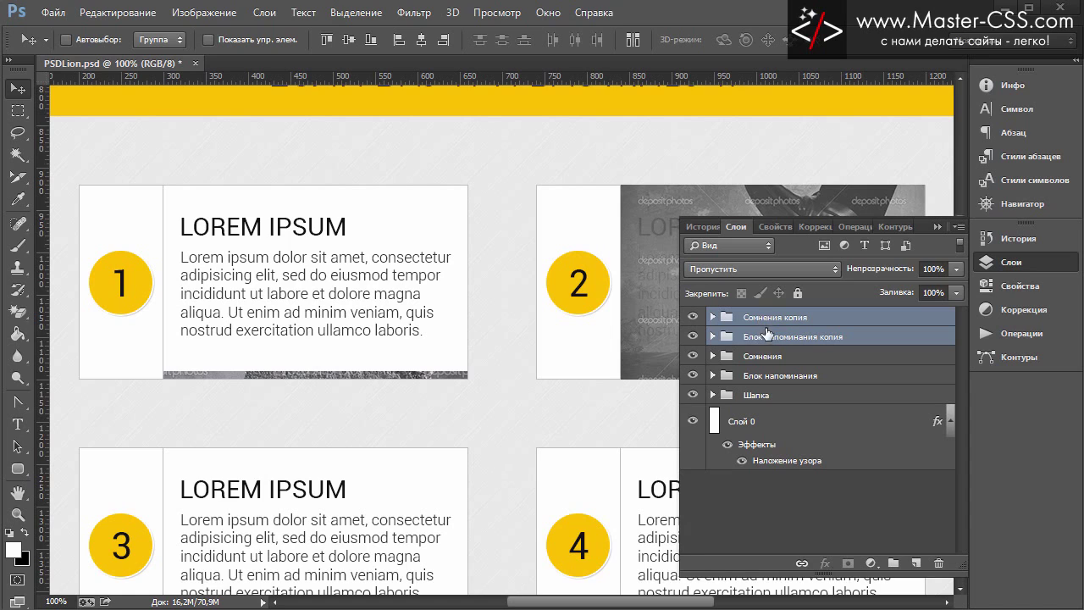
{"action": "key", "text": "ctrl+minus"}
- Show guides and move the copied cards and call-to-action groups 1691 px down
{"action": "key", "text": "ctrl+minus"}
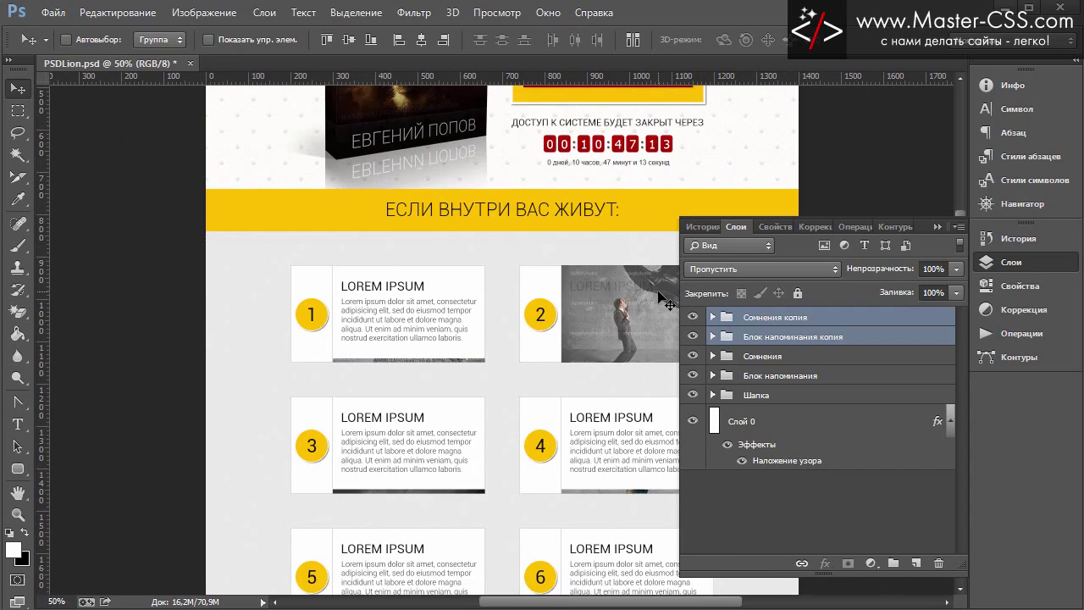
{"action": "key", "text": "ctrl+minus"}
{"action": "key", "text": "ctrl+minus"}
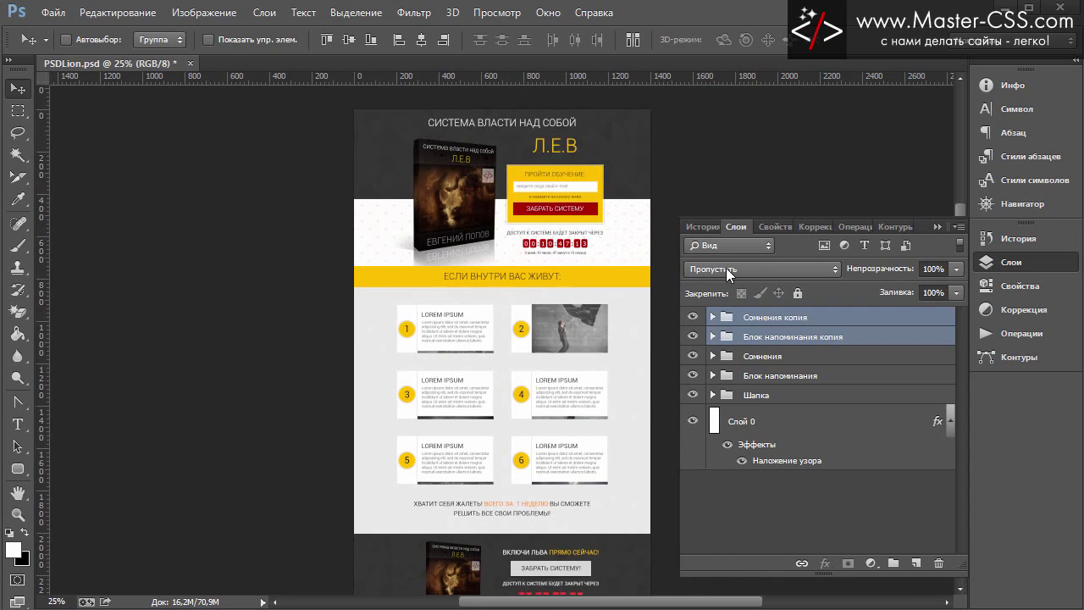
{"action": "scroll", "coordinate": [622, 315], "scroll_direction": "down", "scroll_amount": 3}
{"action": "scroll", "coordinate": [627, 324], "scroll_direction": "down", "scroll_amount": 2}
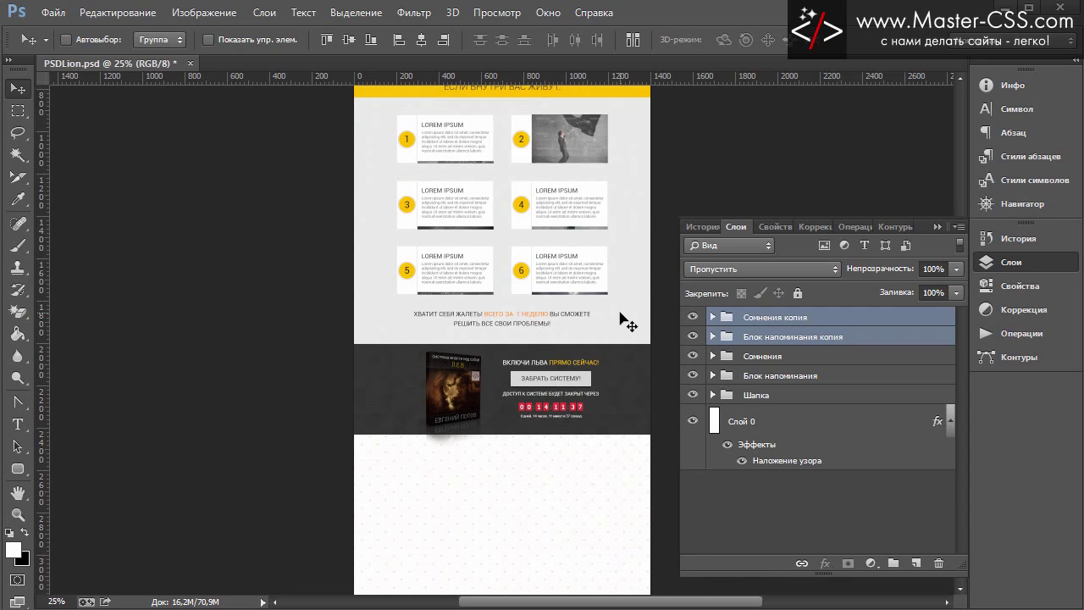
{"action": "key", "text": "ctrl+semicolon"}
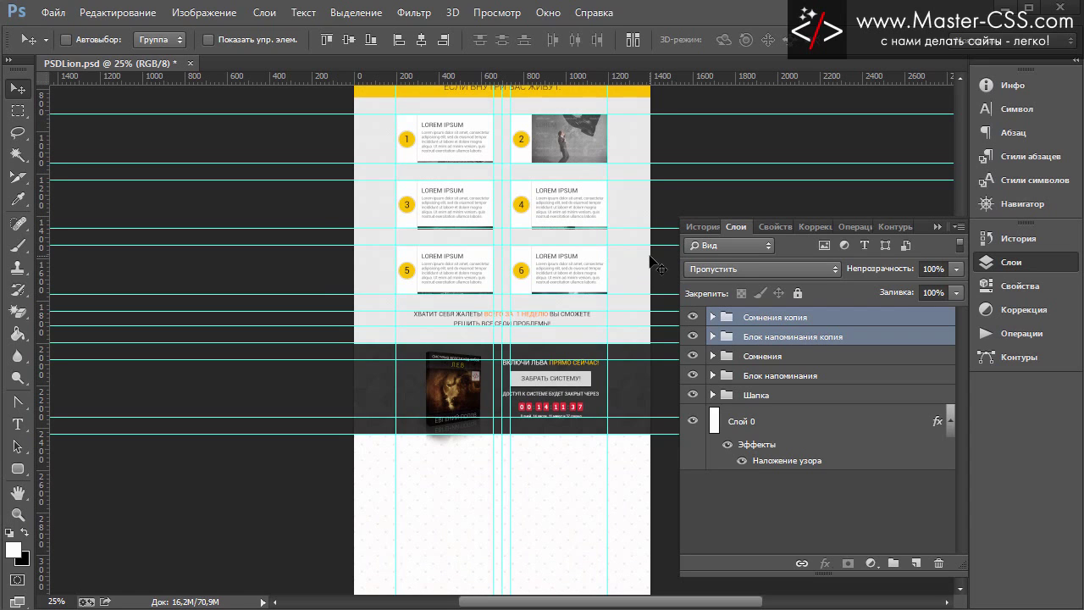
{"action": "scroll", "coordinate": [659, 266], "scroll_direction": "up", "scroll_amount": 2}
{"action": "scroll", "coordinate": [659, 265], "scroll_direction": "up", "scroll_amount": 1}
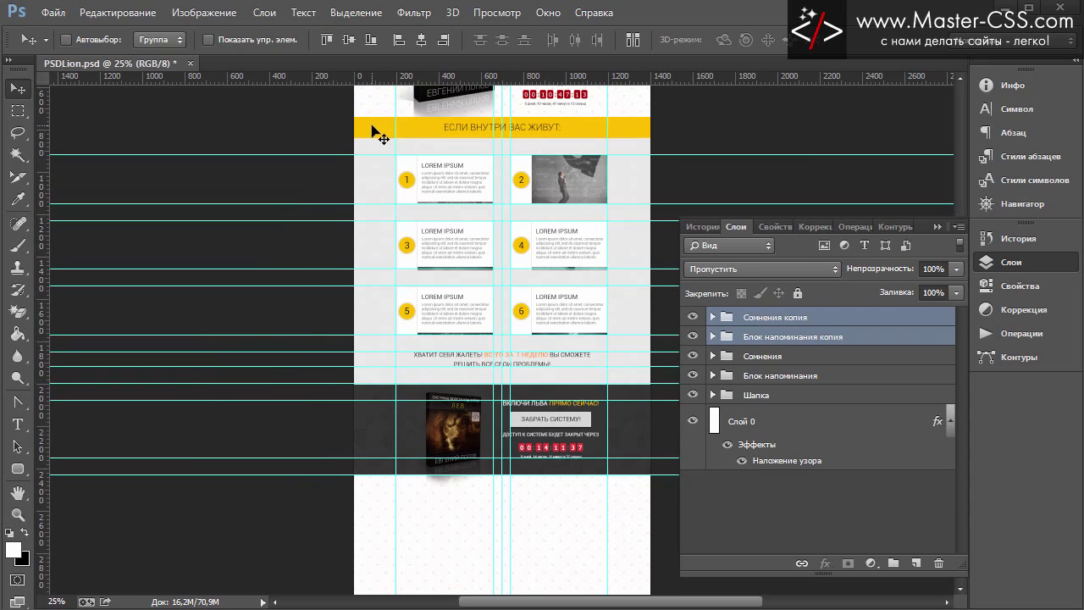
{"action": "mouse_move", "coordinate": [367, 129]}
{"action": "left_mouse_down"}
{"action": "mouse_move", "coordinate": [387, 251]}
{"action": "mouse_move", "coordinate": [390, 424]}
{"action": "mouse_move", "coordinate": [387, 496]}
{"action": "mouse_move", "coordinate": [365, 489]}
{"action": "left_mouse_up"}
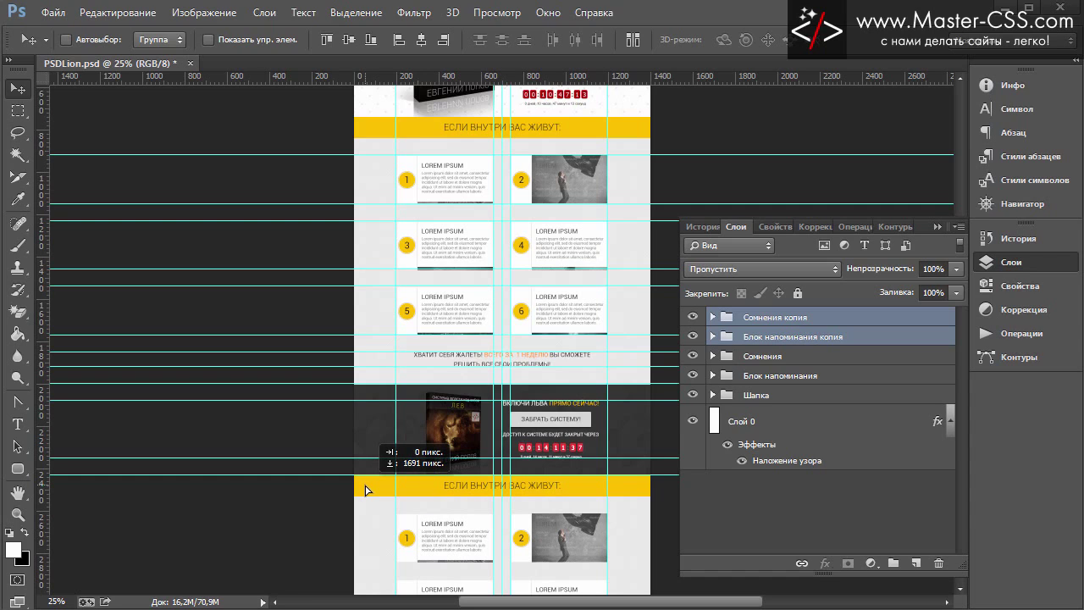
{"action": "left_click_drag", "start_coordinate": [365, 489], "coordinate": [365, 486]}
{"action": "scroll", "coordinate": [566, 417], "scroll_direction": "down", "scroll_amount": 1}
{"action": "scroll", "coordinate": [562, 414], "scroll_direction": "down", "scroll_amount": 5}
{"action": "scroll", "coordinate": [560, 413], "scroll_direction": "down", "scroll_amount": 2}
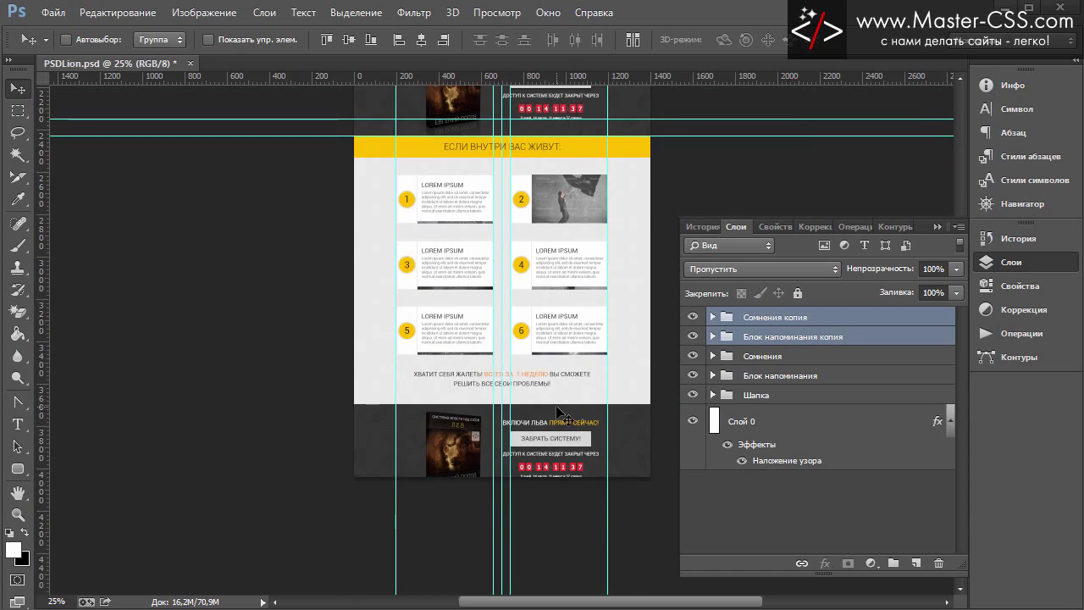
{"action": "scroll", "coordinate": [557, 408], "scroll_direction": "up", "scroll_amount": 2}
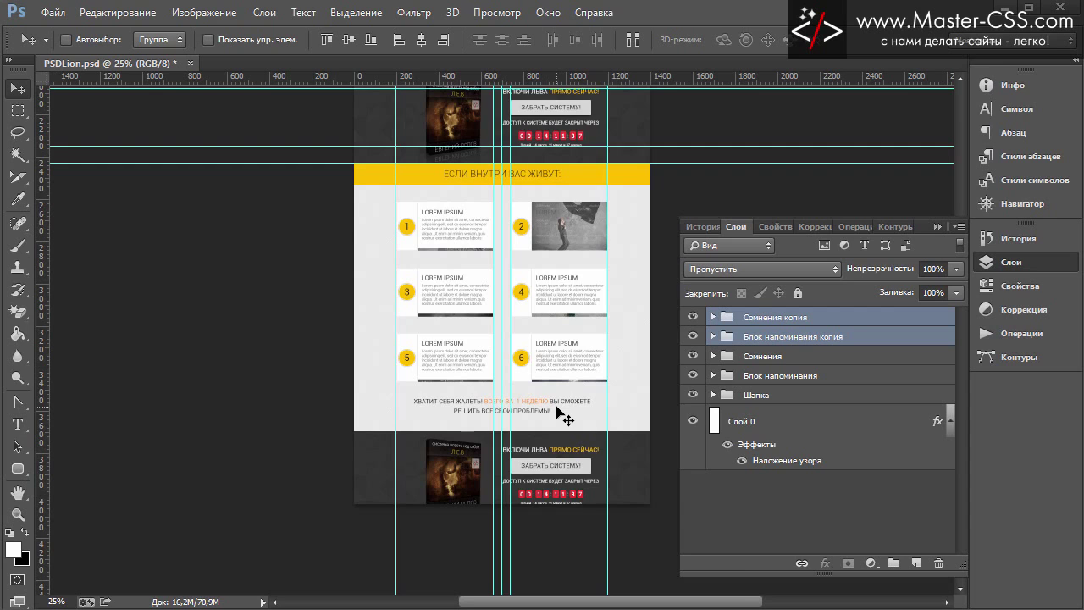
{"action": "scroll", "coordinate": [557, 411], "scroll_direction": "up", "scroll_amount": 4}
{"action": "scroll", "coordinate": [557, 411], "scroll_direction": "up", "scroll_amount": 1}
{"action": "scroll", "coordinate": [557, 411], "scroll_direction": "up", "scroll_amount": 2}
{"action": "scroll", "coordinate": [557, 411], "scroll_direction": "up", "scroll_amount": 2}
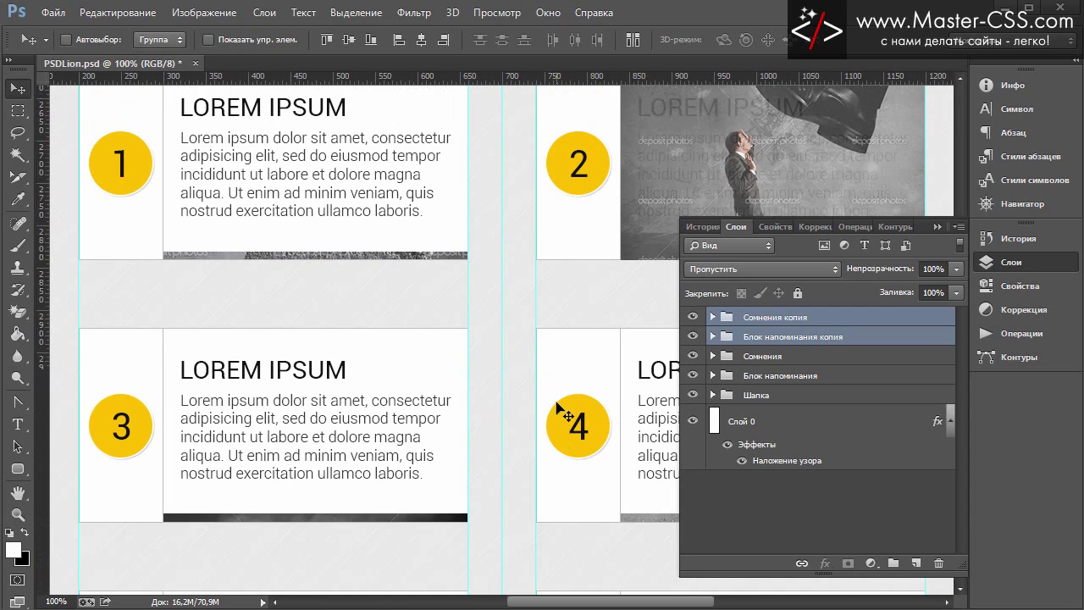
{"action": "scroll", "coordinate": [559, 411], "scroll_direction": "up", "scroll_amount": 3}
{"action": "scroll", "coordinate": [561, 413], "scroll_direction": "up", "scroll_amount": 4}
{"action": "scroll", "coordinate": [560, 413], "scroll_direction": "up", "scroll_amount": 1}
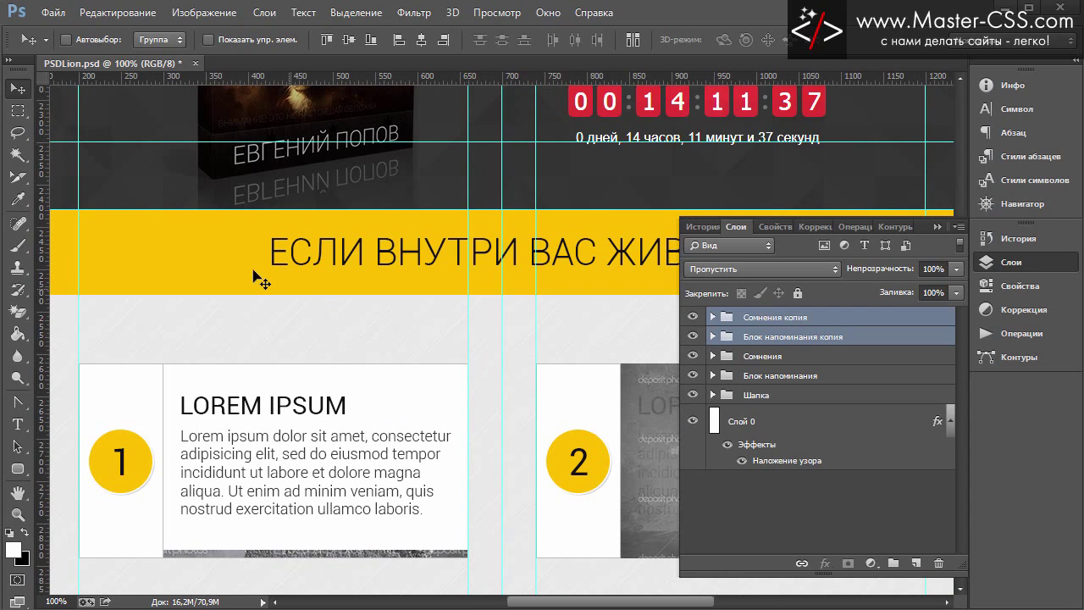
{"action": "key", "text": "ctrl+h"}
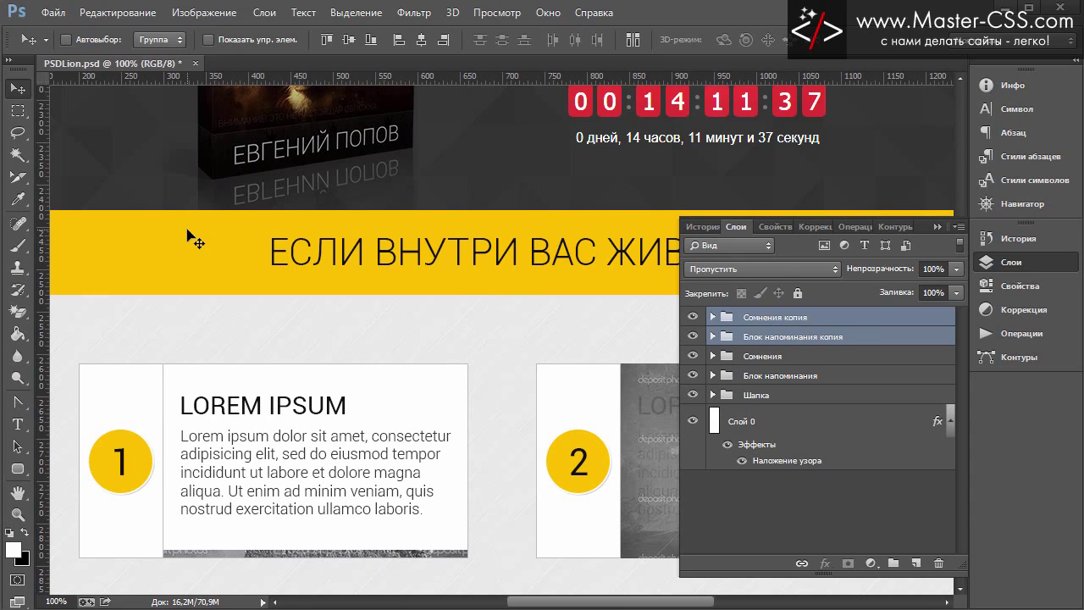
{"action": "key", "text": "ctrl+h"}
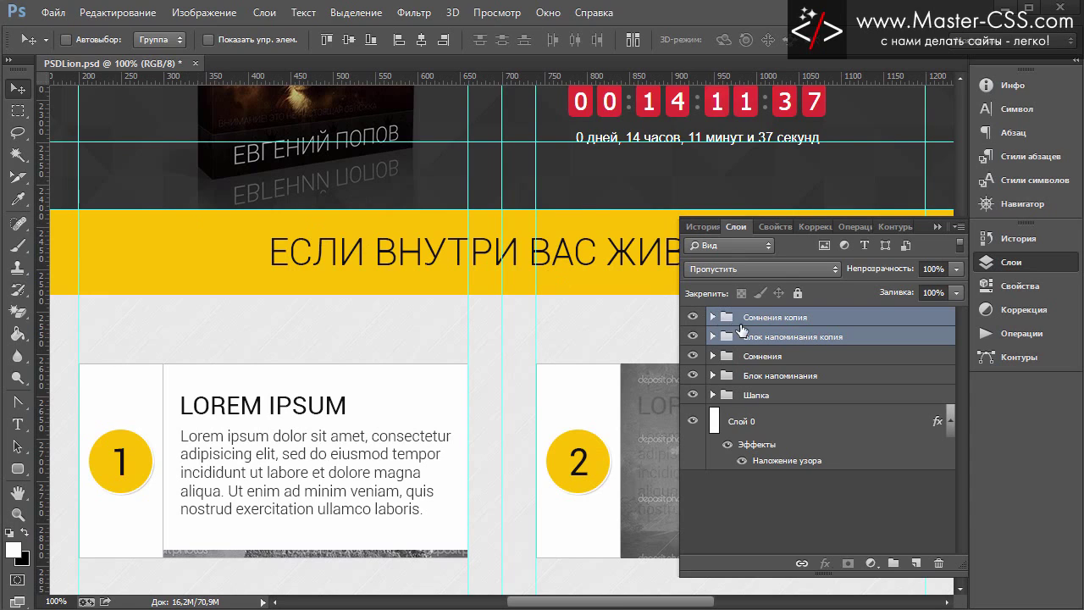
- Rename 'Сомнения копия' to 'Достоинства' and 'Блок напоминания копия' to 'Блок напоминания 2'
{"action": "double_click", "coordinate": [767, 317]}
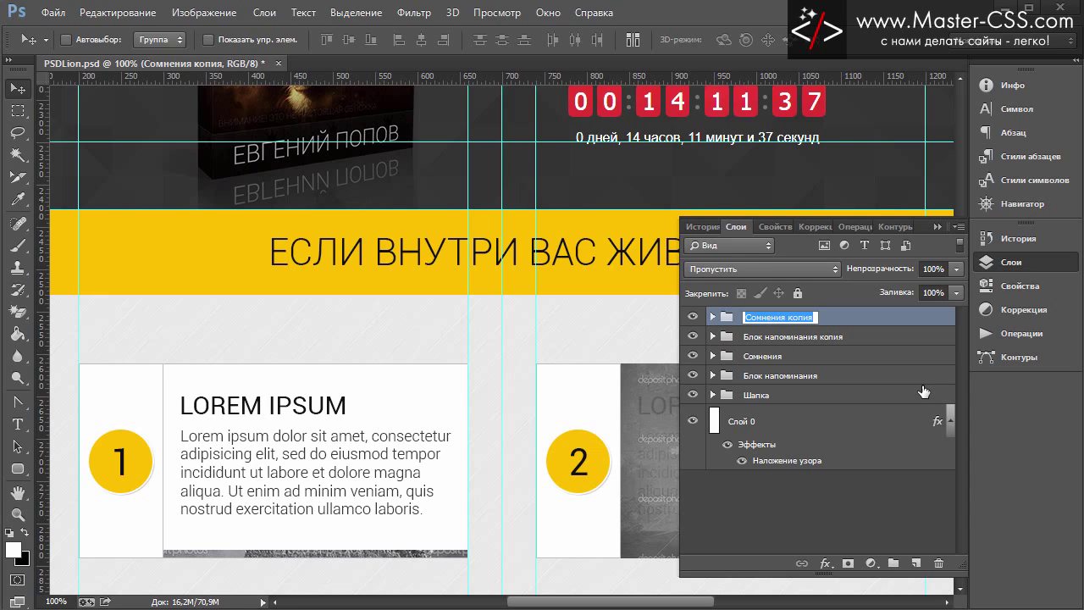
{"action": "type", "text": "Достоинс"}
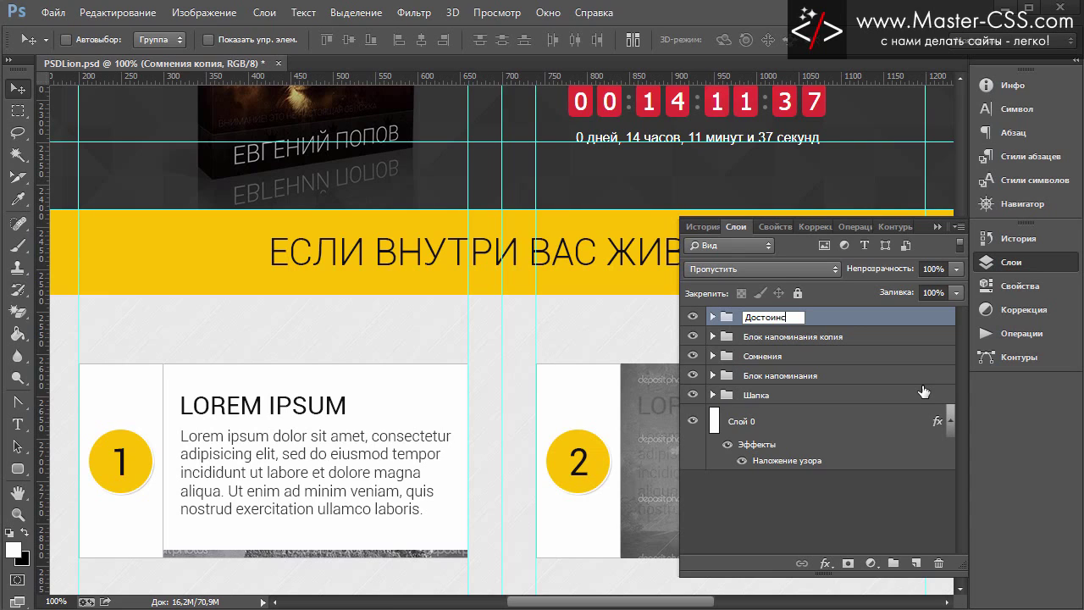
{"action": "type", "text": "тва"}
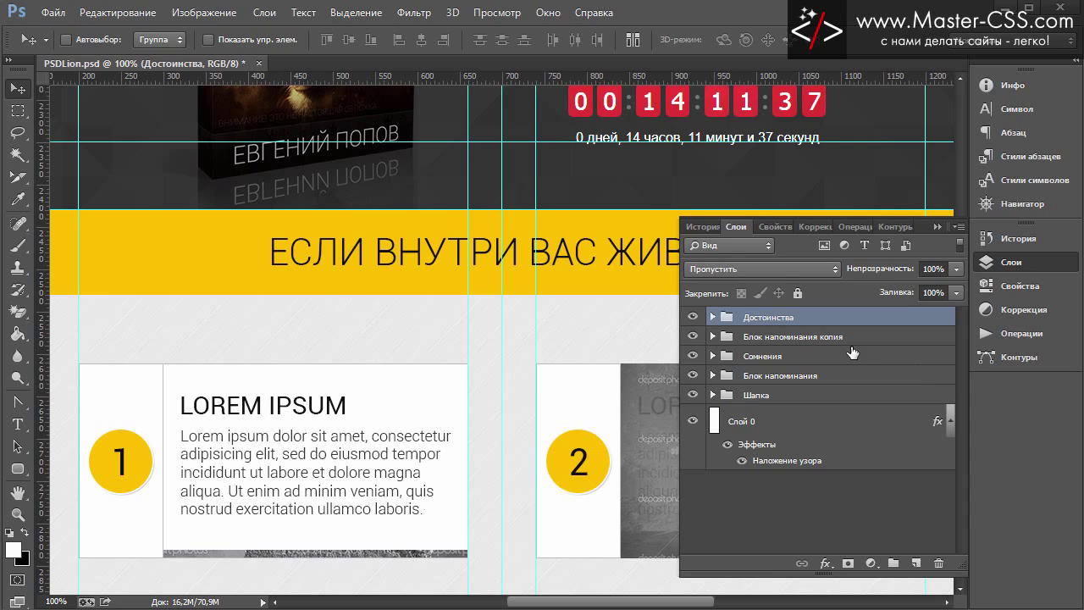
{"action": "double_click", "coordinate": [839, 337]}
{"action": "left_click", "coordinate": [833, 337]}
{"action": "double_click", "coordinate": [834, 338]}
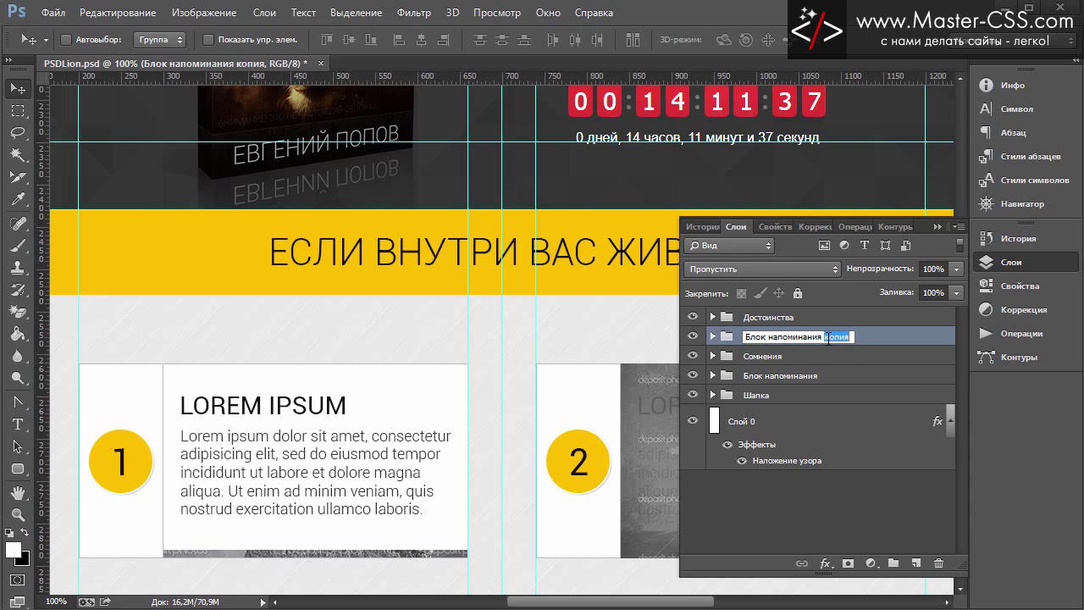
{"action": "type", "text": "2"}
{"action": "key", "text": "Return"}
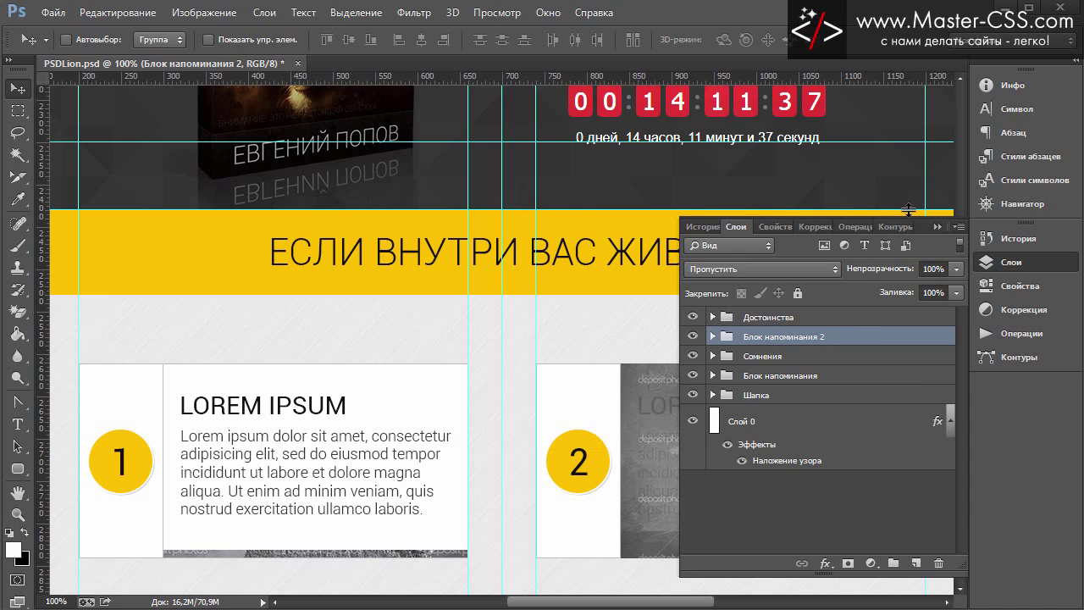
{"action": "left_click", "coordinate": [937, 225]}
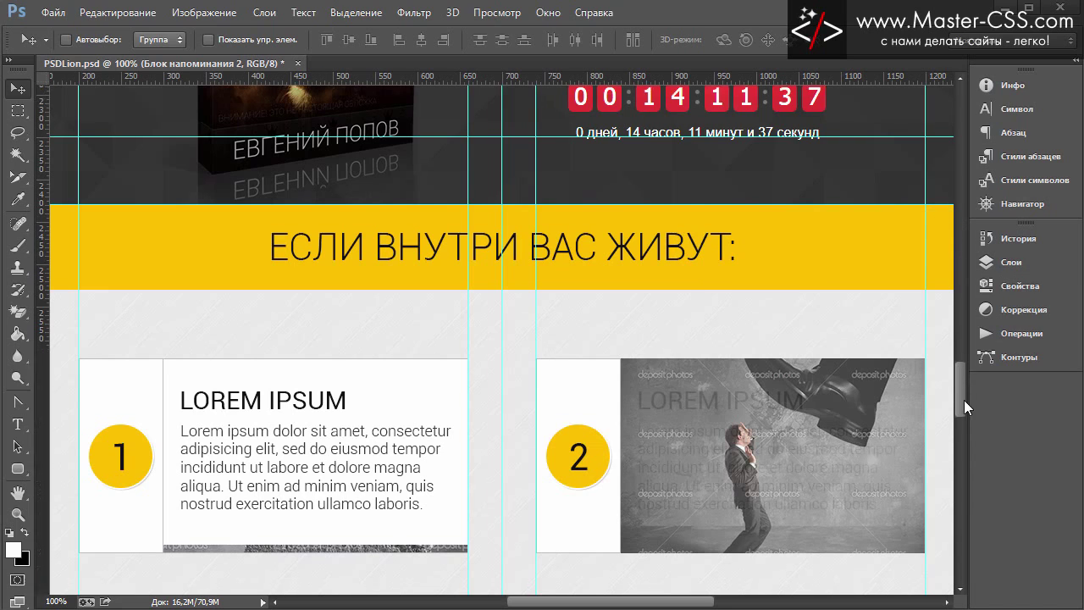
- Increase the canvas height in Canvas Size with a top-centre anchor, adding space below
{"action": "mouse_move", "coordinate": [964, 400]}
{"action": "left_mouse_down"}
{"action": "mouse_move", "coordinate": [970, 521]}
{"action": "mouse_move", "coordinate": [945, 209]}
{"action": "left_mouse_up"}
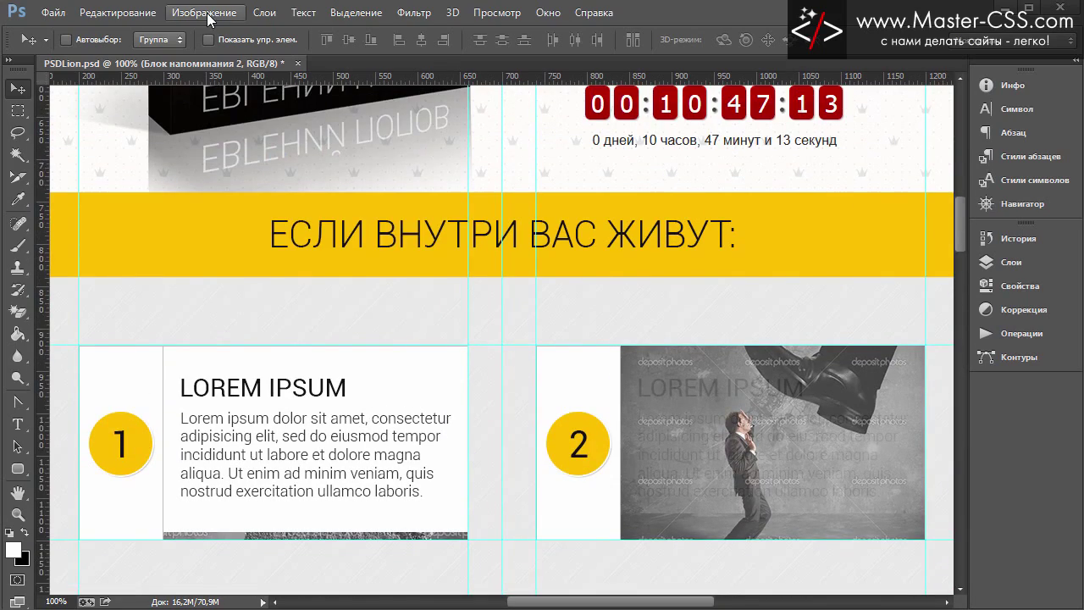
{"action": "left_click", "coordinate": [203, 12]}
{"action": "left_click", "coordinate": [245, 148]}
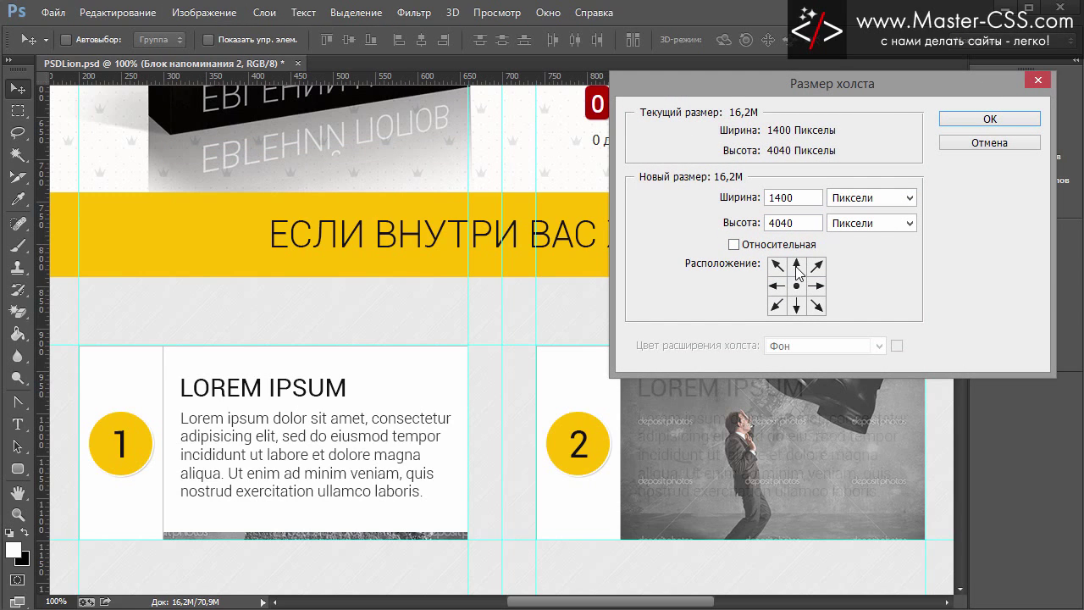
{"action": "left_click", "coordinate": [796, 268]}
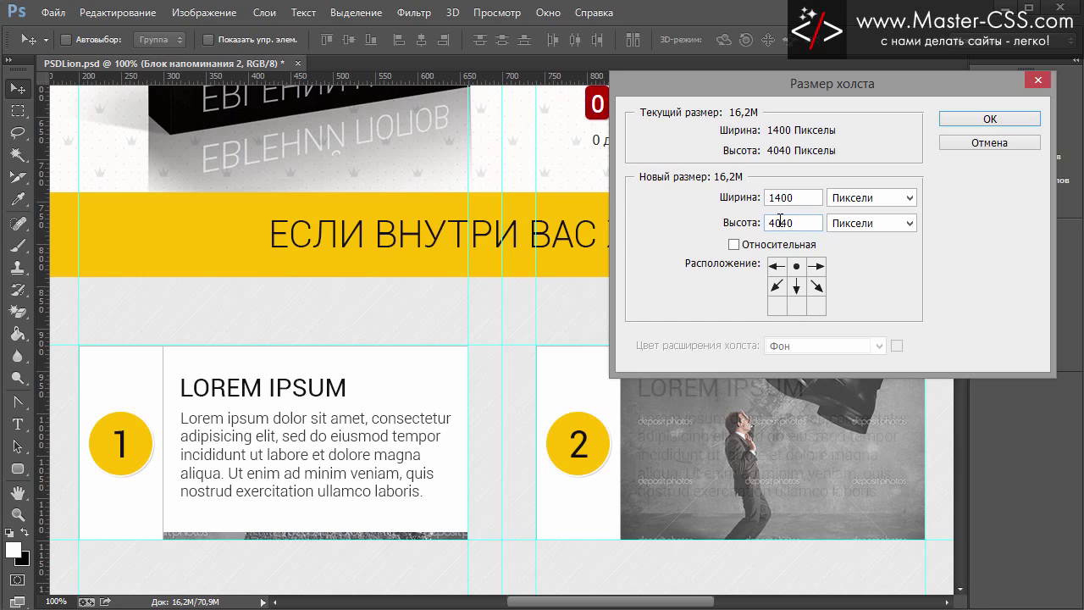
{"action": "left_click_drag", "start_coordinate": [772, 219], "coordinate": [767, 219]}
{"action": "left_click", "coordinate": [989, 119]}
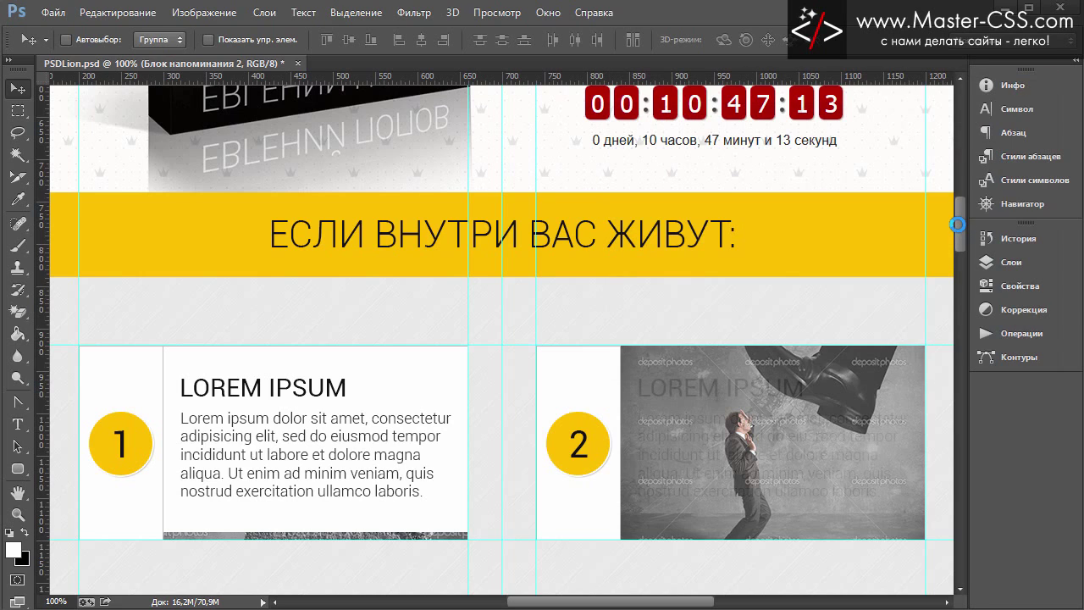
{"action": "mouse_move", "coordinate": [958, 206]}
{"action": "left_mouse_down"}
{"action": "mouse_move", "coordinate": [998, 485]}
{"action": "mouse_move", "coordinate": [987, 479]}
{"action": "mouse_move", "coordinate": [941, 340]}
{"action": "left_mouse_up"}
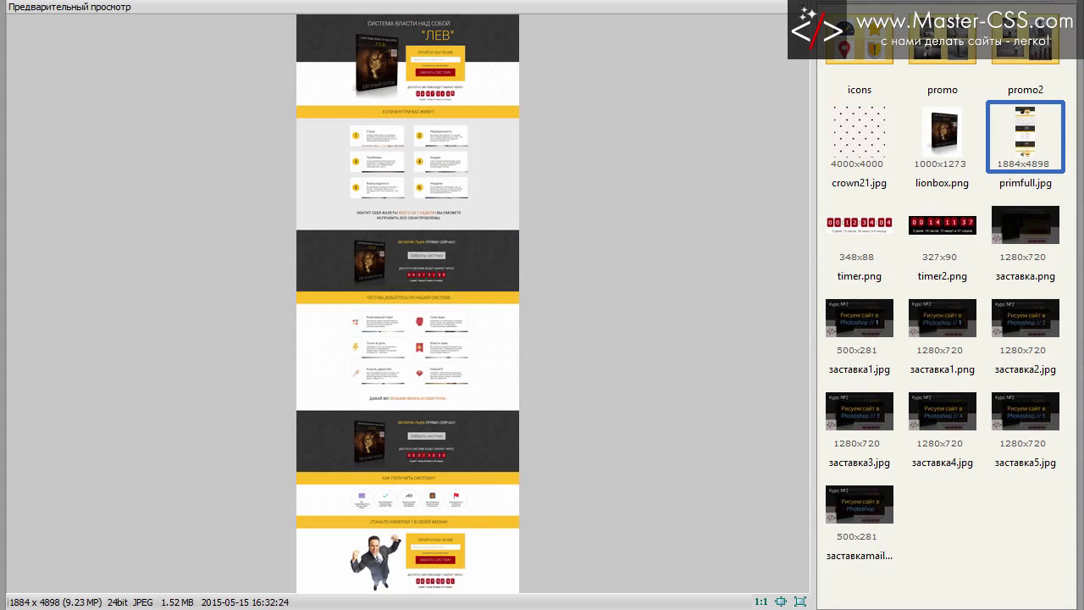
{"action": "left_click", "coordinate": [424, 307]}
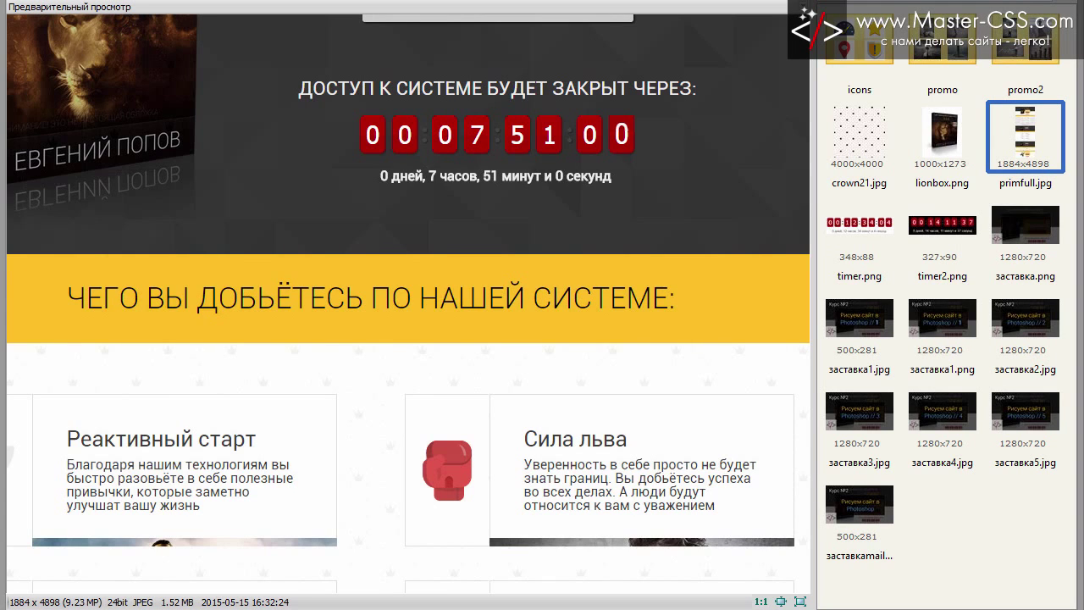
{"action": "left_click", "coordinate": [417, 300]}
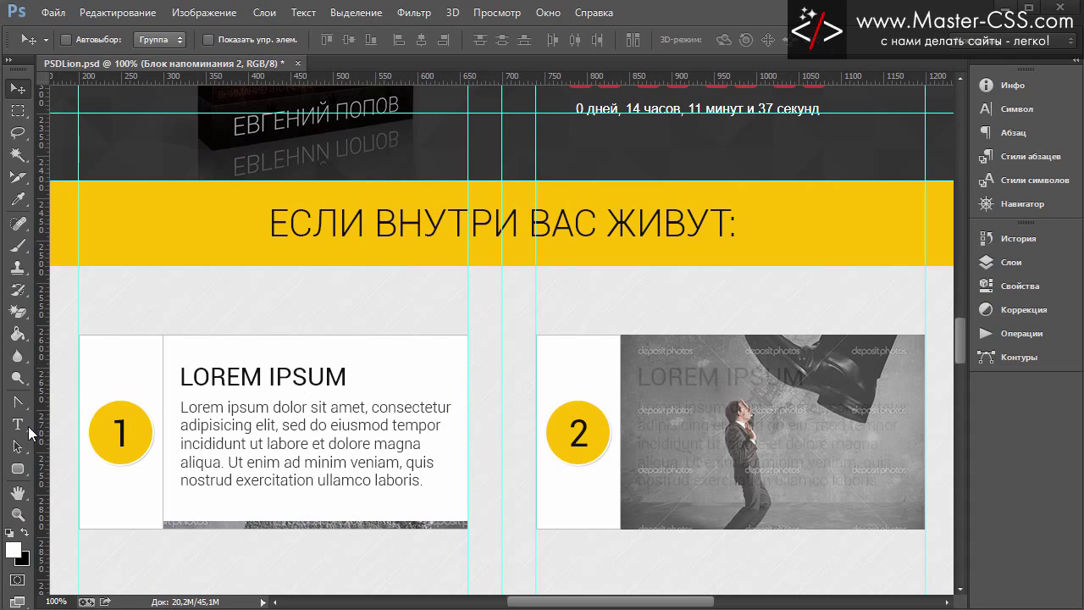
- Replace the yellow banner heading with 'ЧЕГО ВЫ ДОБЬЁТЕСЬ ПО НАШЕЙ СИСТЕМЕ:'
{"action": "left_click", "coordinate": [17, 423]}
{"action": "left_click_drag", "start_coordinate": [283, 220], "coordinate": [730, 220]}
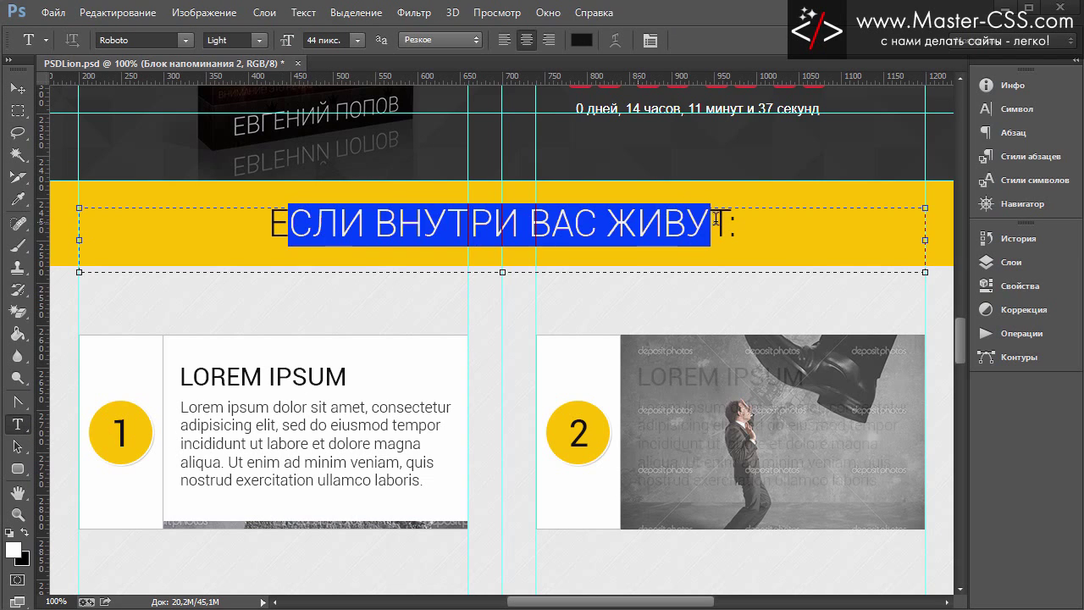
{"action": "key", "text": "BackSpace"}
{"action": "key", "text": "BackSpace"}
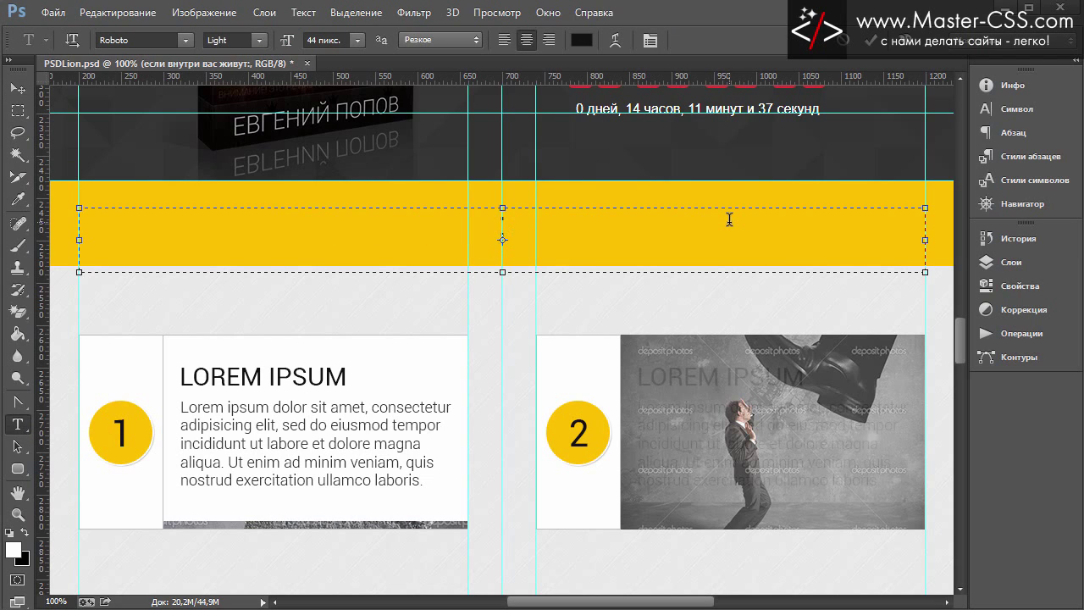
{"action": "type", "text": "ЧЕГО "}
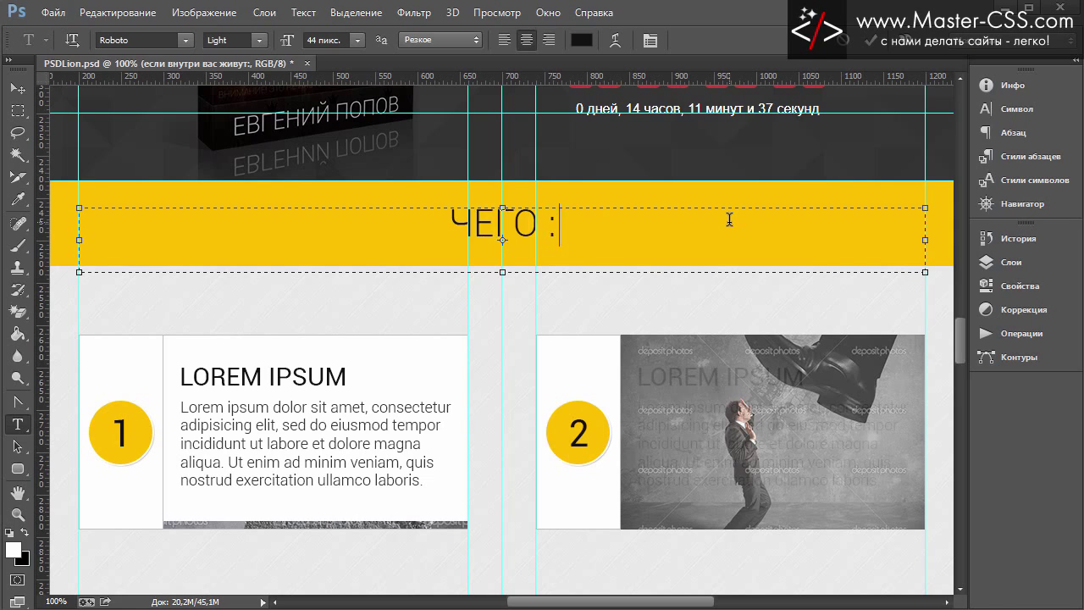
{"action": "type", "text": "ВЫ ДОБЬ"}
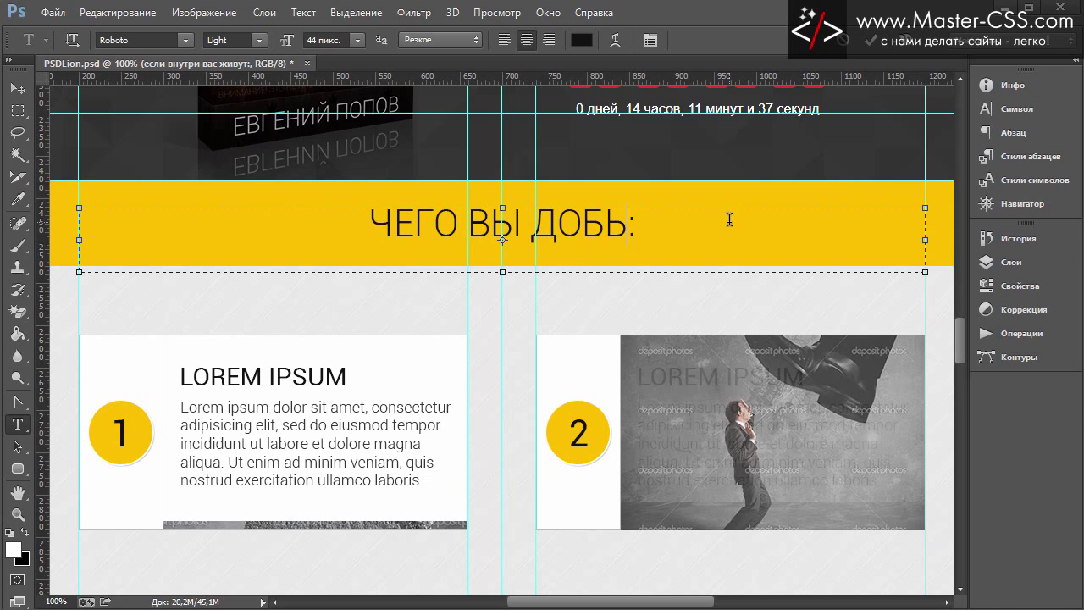
{"action": "type", "text": "ЁТЕСЬ ПО Н"}
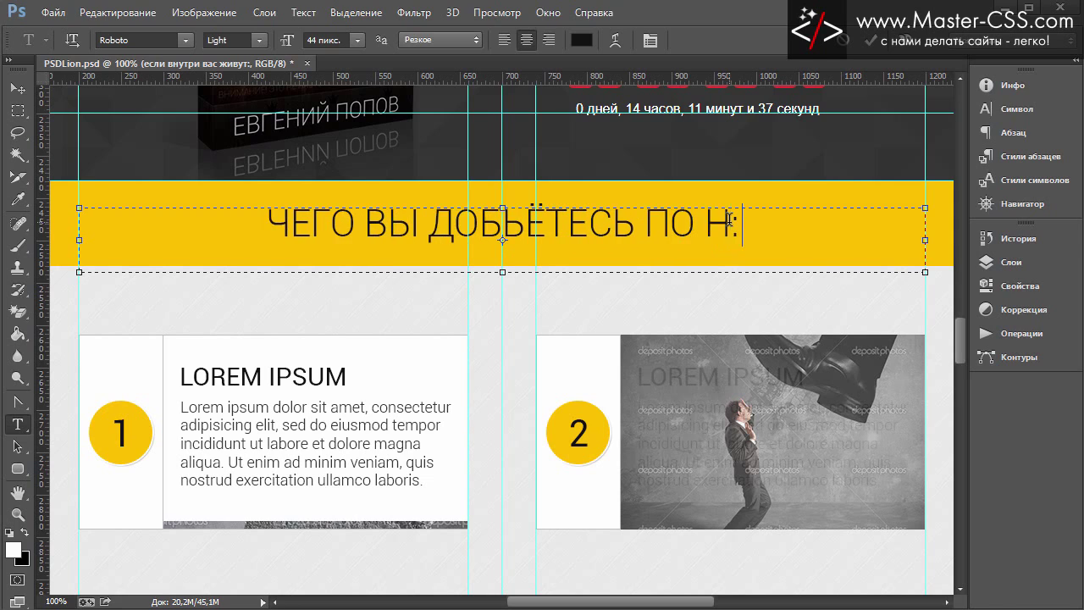
{"action": "type", "text": "АШЕЙ СИСТЕ"}
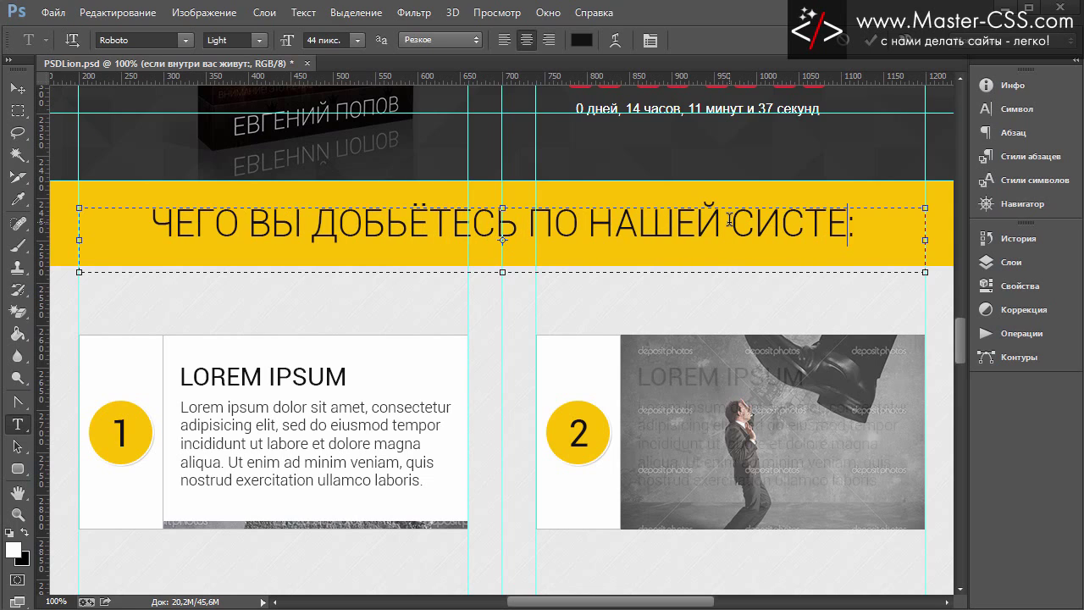
{"action": "type", "text": "МУ"}
{"action": "key", "text": "BackSpace"}
{"action": "type", "text": "Е"}
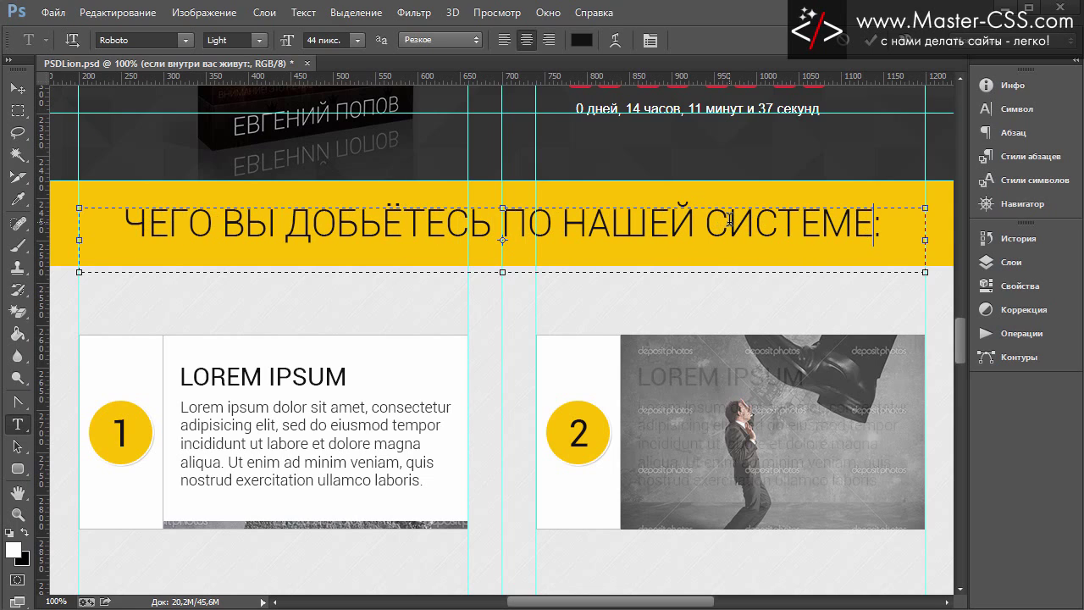
{"action": "left_click", "coordinate": [27, 88]}
- Find the Промоблок 1 group in the Layers panel and expand it
{"action": "scroll", "coordinate": [415, 261], "scroll_direction": "down", "scroll_amount": 1}
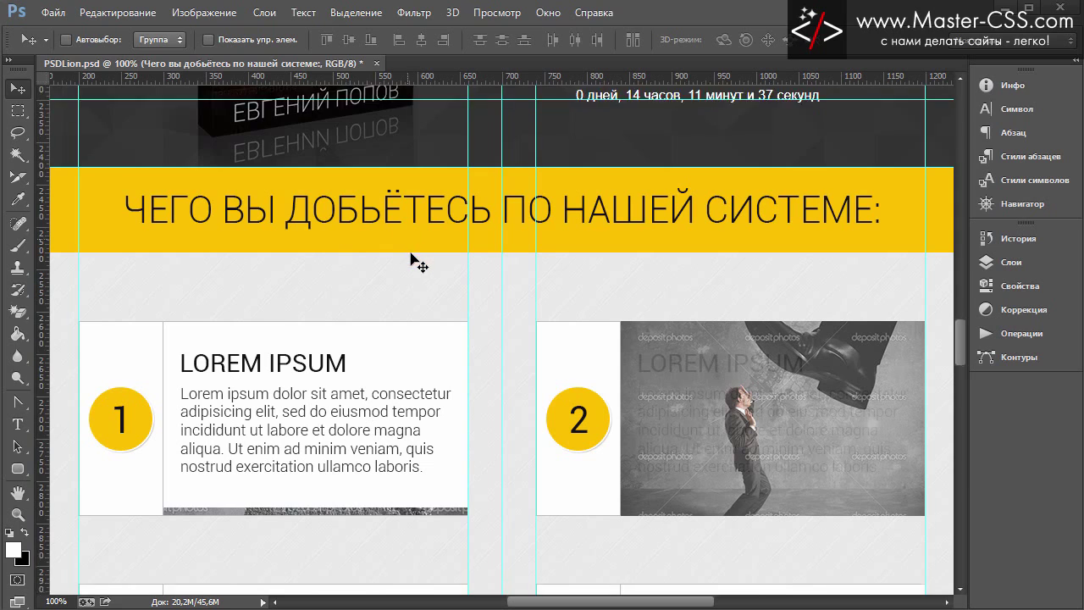
{"action": "scroll", "coordinate": [426, 259], "scroll_direction": "down", "scroll_amount": 2}
{"action": "left_click", "coordinate": [987, 266]}
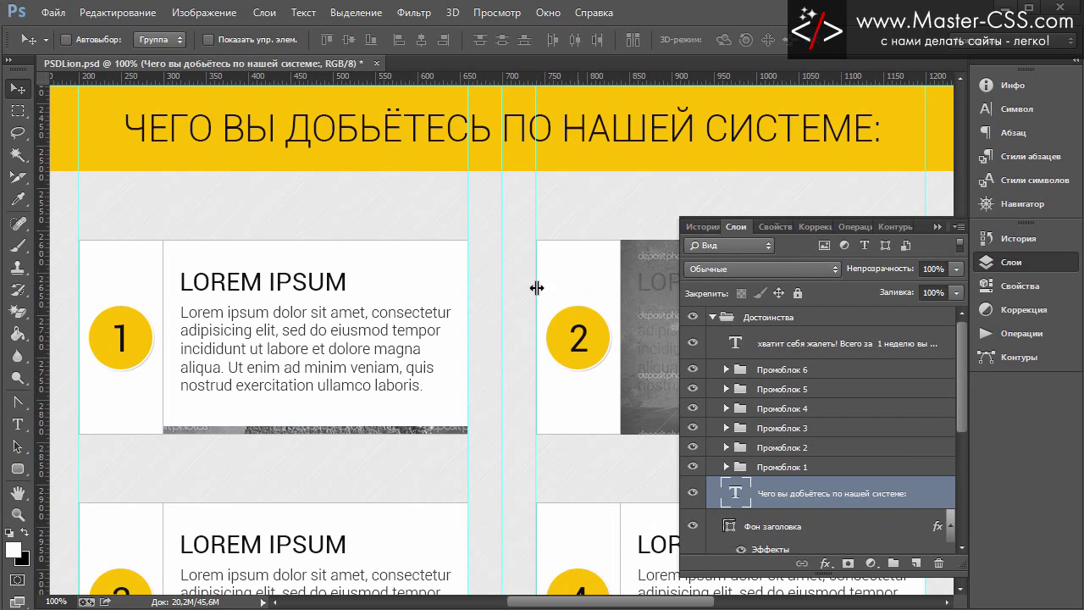
{"action": "scroll", "coordinate": [448, 341], "scroll_direction": "down", "scroll_amount": 1}
{"action": "scroll", "coordinate": [441, 341], "scroll_direction": "down", "scroll_amount": 1}
{"action": "scroll", "coordinate": [443, 341], "scroll_direction": "down", "scroll_amount": 3}
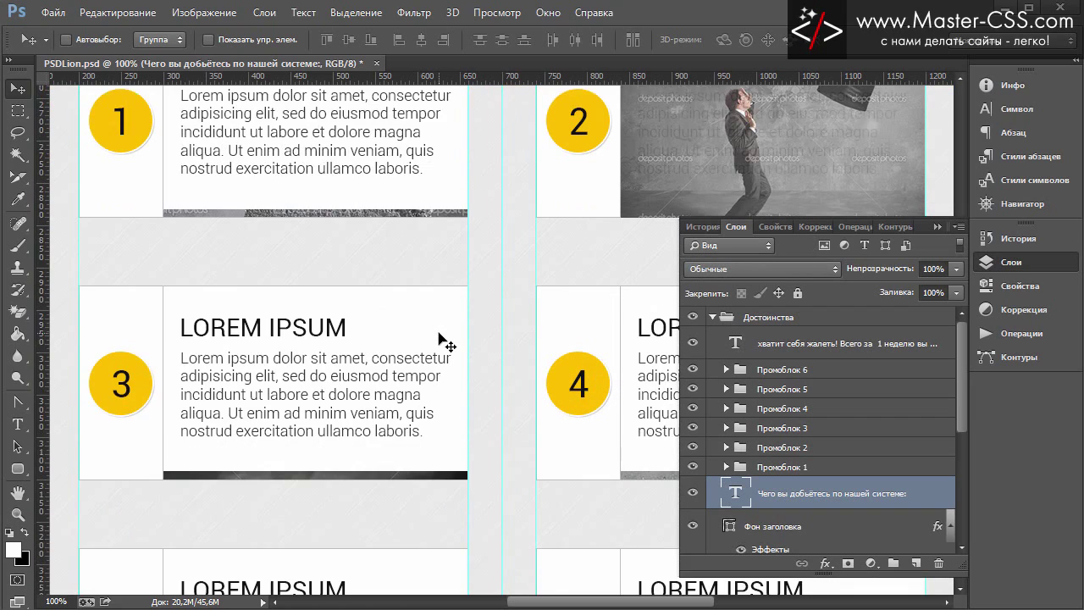
{"action": "scroll", "coordinate": [443, 342], "scroll_direction": "up", "scroll_amount": 2}
{"action": "scroll", "coordinate": [449, 341], "scroll_direction": "up", "scroll_amount": 1}
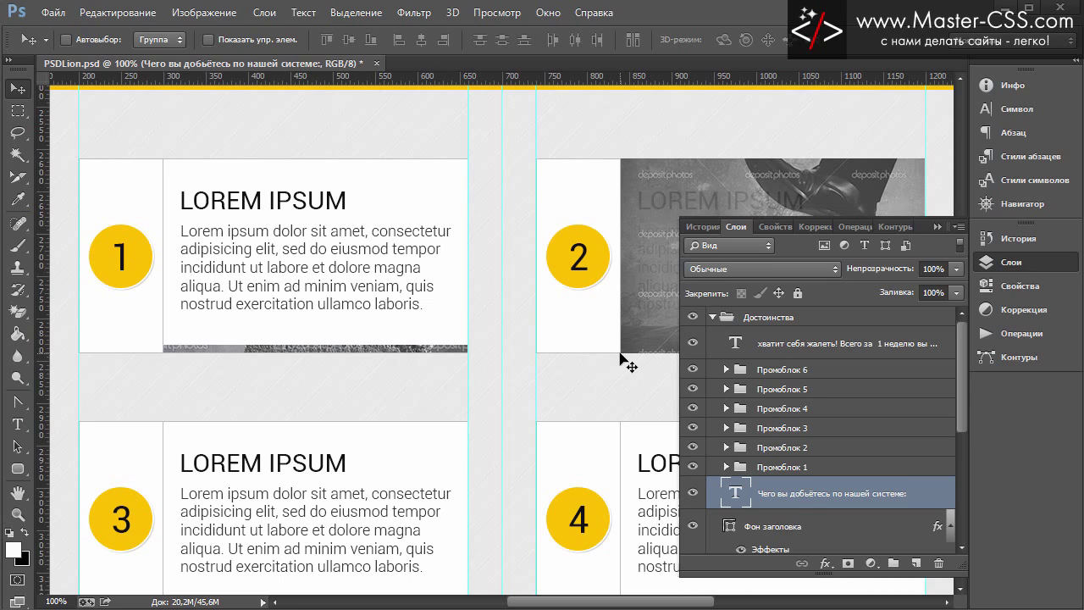
{"action": "left_click", "coordinate": [805, 467]}
{"action": "scroll", "coordinate": [815, 462], "scroll_direction": "down", "scroll_amount": 1}
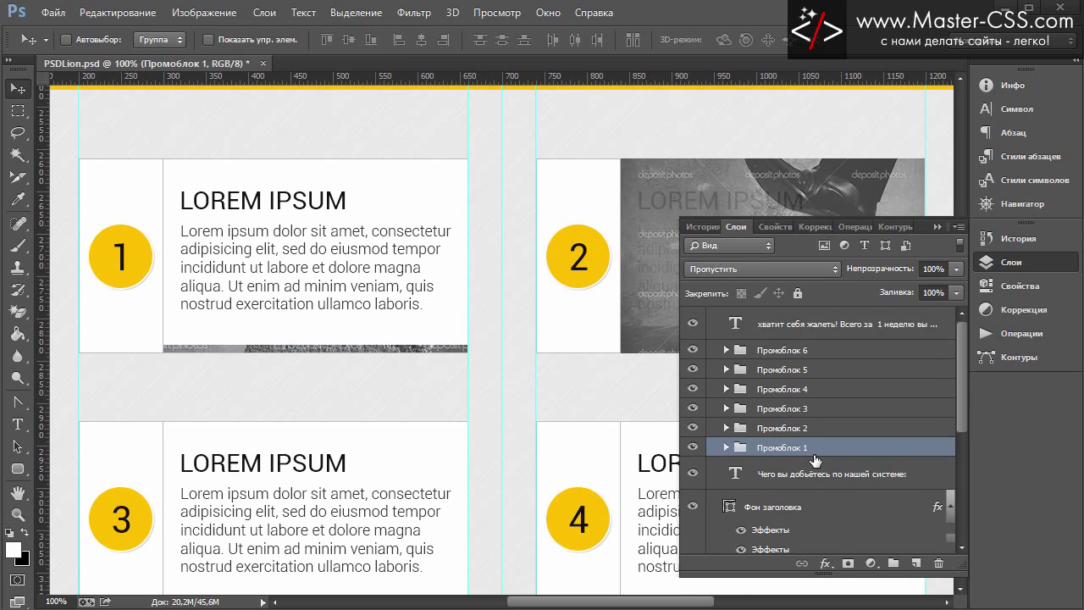
{"action": "scroll", "coordinate": [805, 449], "scroll_direction": "down", "scroll_amount": 1}
{"action": "left_click", "coordinate": [726, 434]}
- Delete the Эллипс 1 circle and its digit 1 text layer
{"action": "scroll", "coordinate": [817, 457], "scroll_direction": "down", "scroll_amount": 2}
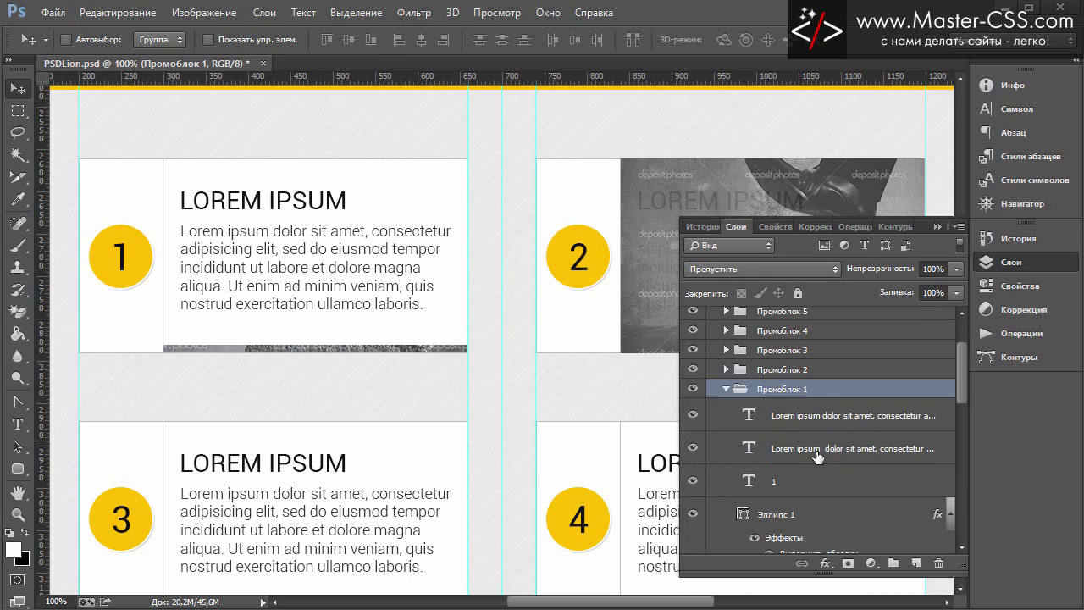
{"action": "scroll", "coordinate": [817, 458], "scroll_direction": "down", "scroll_amount": 3}
{"action": "scroll", "coordinate": [889, 484], "scroll_direction": "down", "scroll_amount": 2}
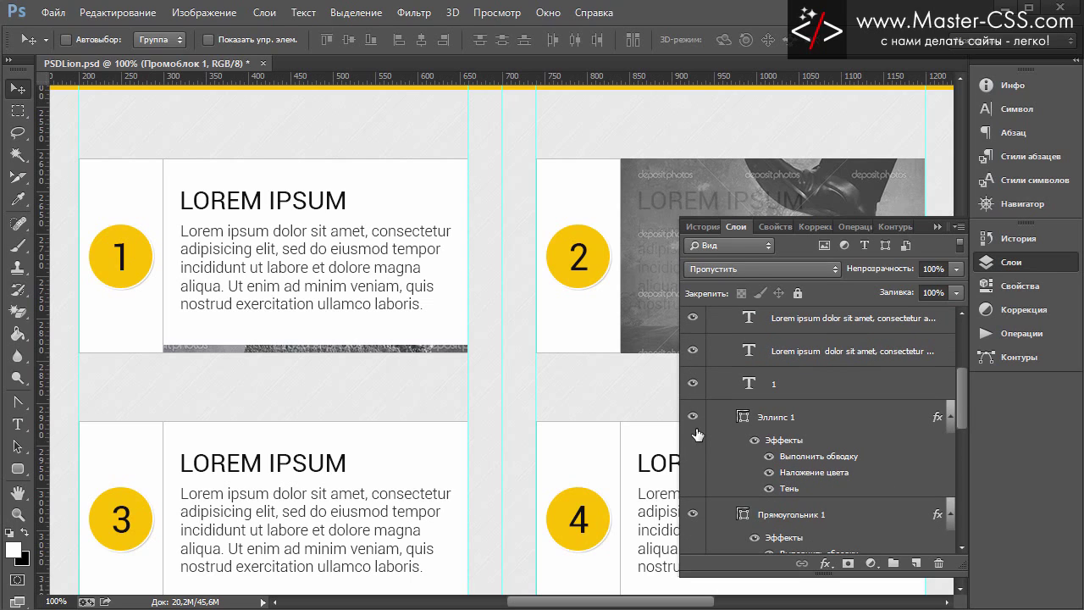
{"action": "left_click", "coordinate": [802, 429]}
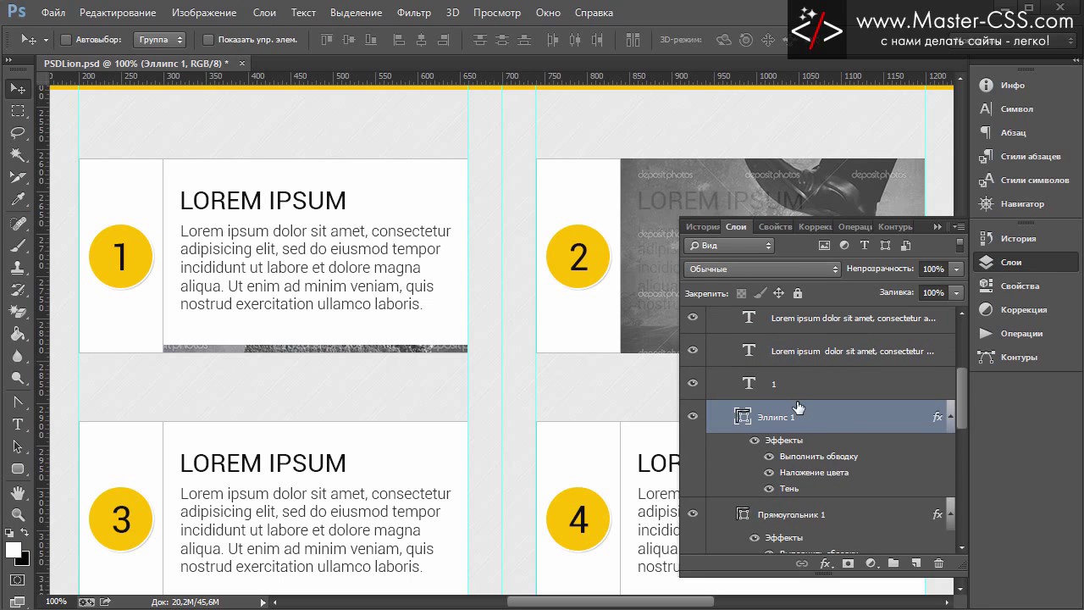
{"action": "left_click", "coordinate": [800, 390], "text": "ctrl"}
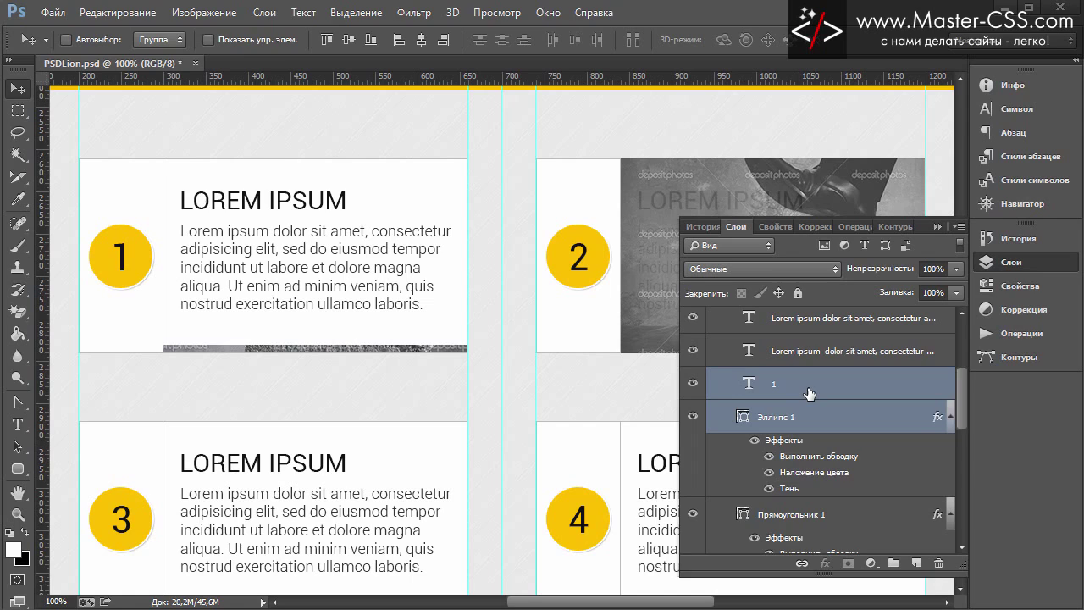
{"action": "key", "text": "Delete"}
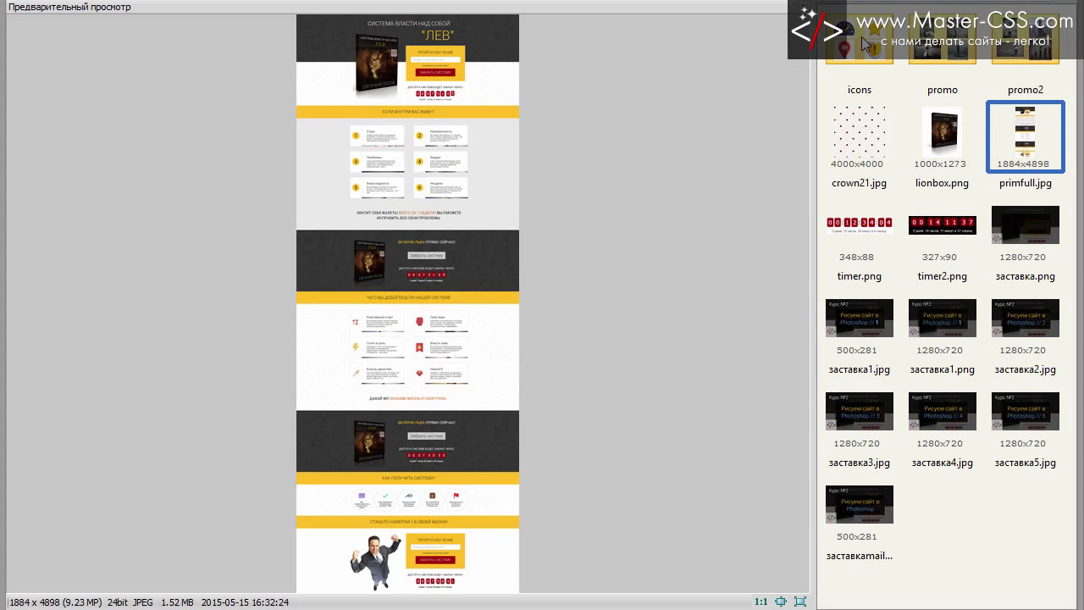
- Open the icons folder in XnView and preview the flat icons up to the shield 4.png
{"action": "left_click", "coordinate": [862, 40]}
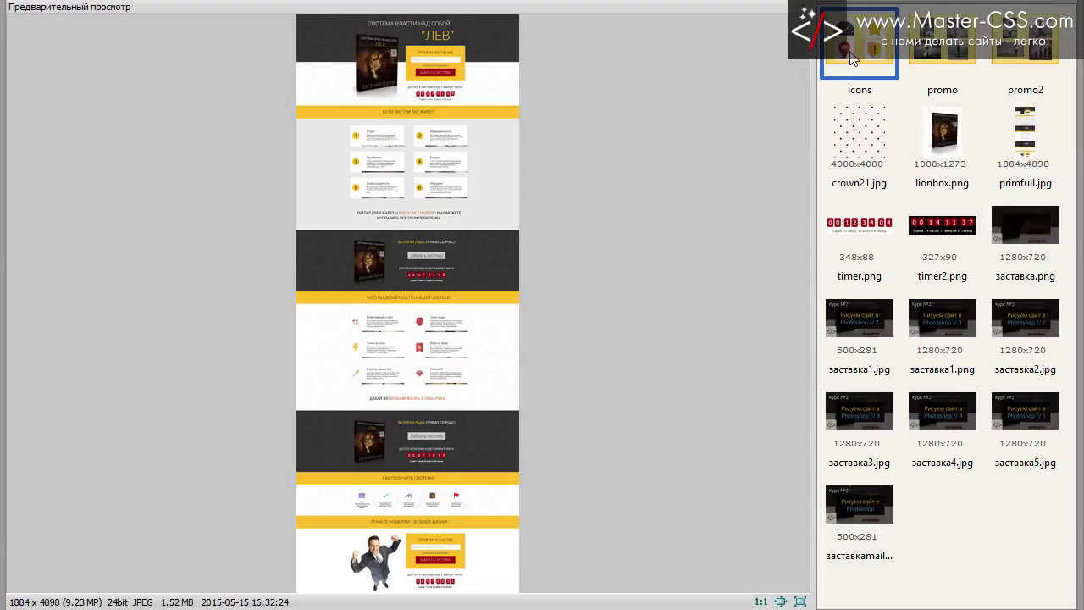
{"action": "double_click", "coordinate": [852, 54]}
{"action": "left_click", "coordinate": [942, 46]}
{"action": "left_click", "coordinate": [1025, 46]}
{"action": "left_click", "coordinate": [1024, 136]}
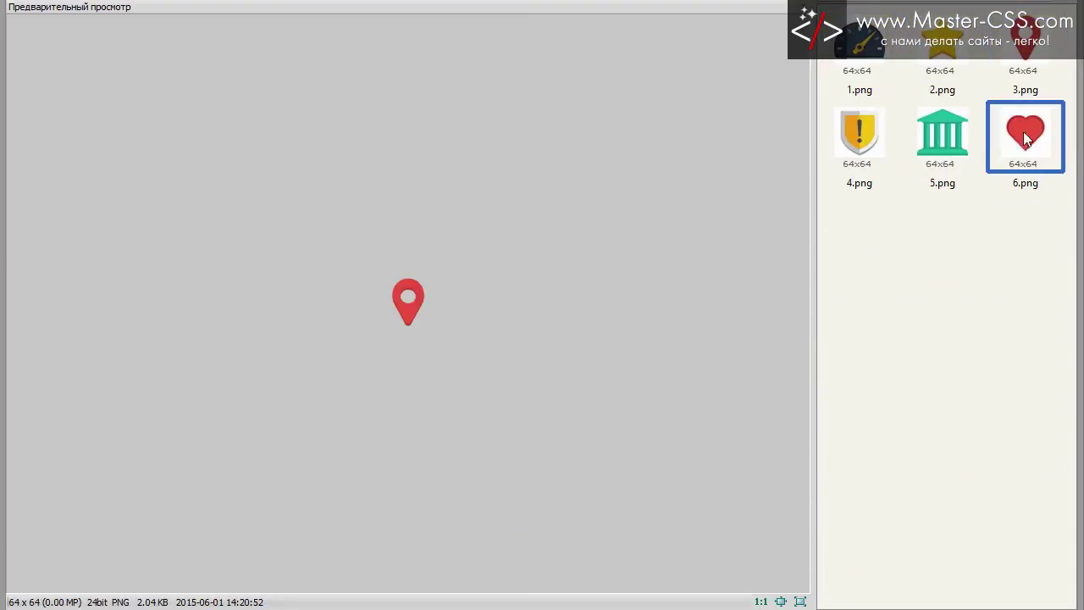
{"action": "left_click", "coordinate": [942, 136]}
{"action": "left_click", "coordinate": [868, 132]}
- Preview the primfull.jpg landing-page mockup, including its feature cards at full size
{"action": "key", "text": "BackSpace"}
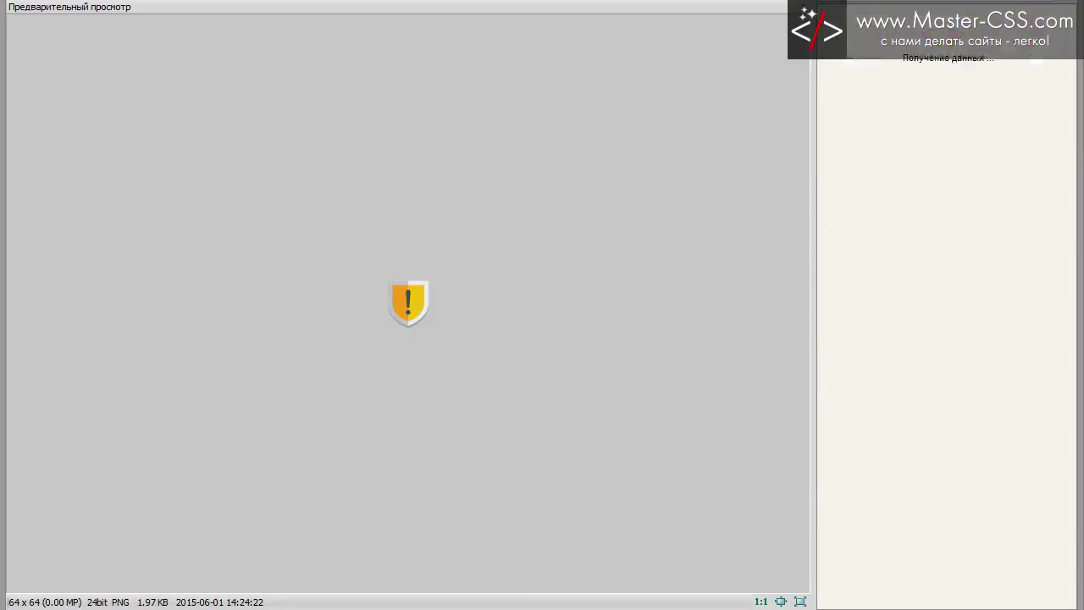
{"action": "left_click", "coordinate": [1039, 134]}
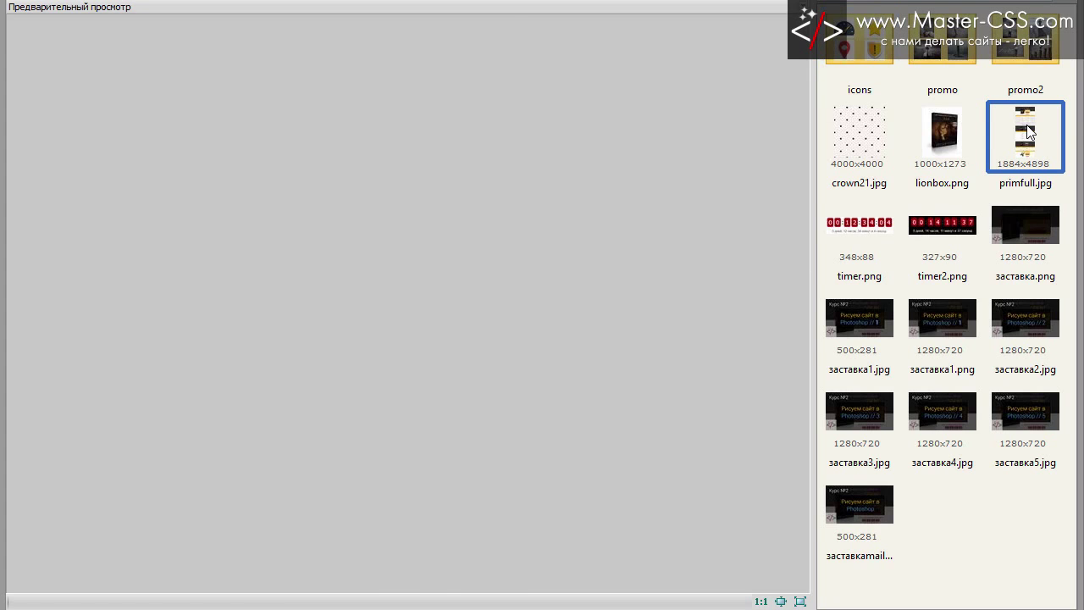
{"action": "key", "text": "Right"}
{"action": "key", "text": "Right"}
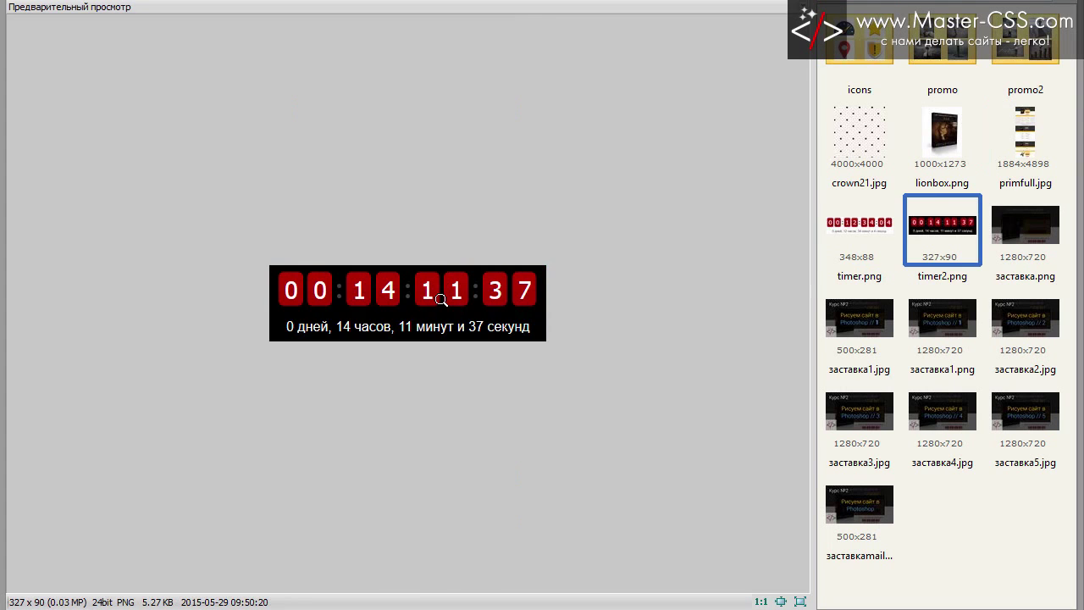
{"action": "key", "text": "Left"}
{"action": "left_click", "coordinate": [998, 127]}
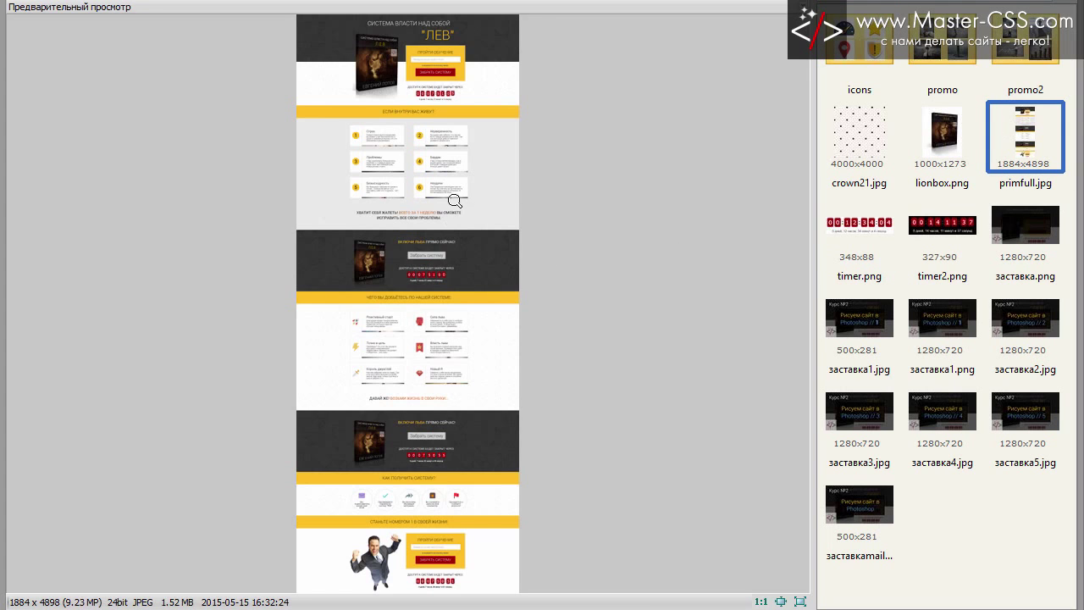
{"action": "left_click", "coordinate": [379, 327]}
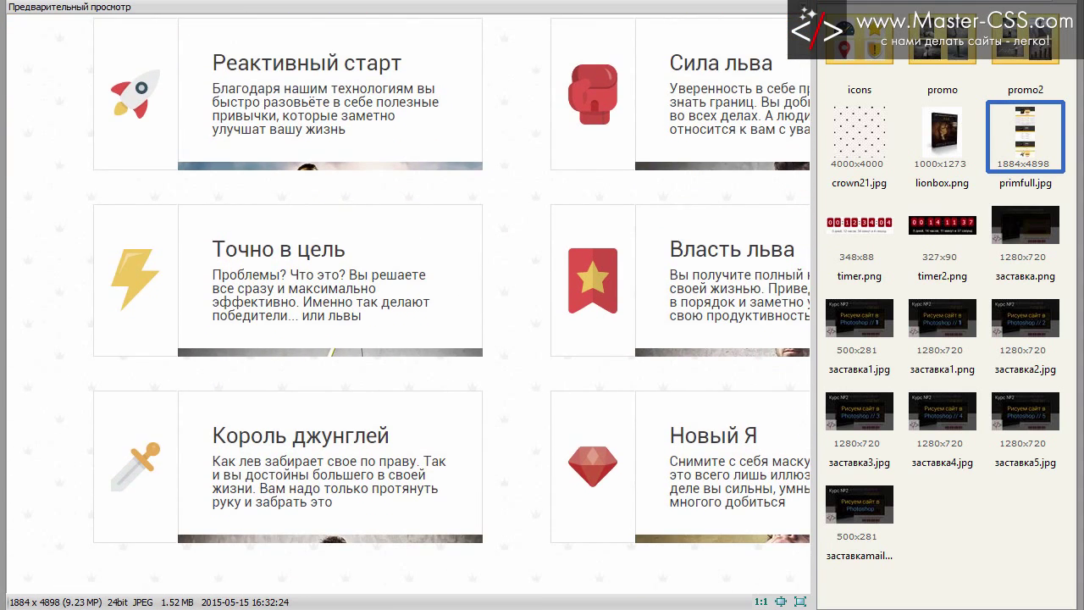
{"action": "left_click", "coordinate": [722, 197]}
- Reopen the icons folder and preview icons 2.png–6.png, ending on speedometer 1.png
{"action": "double_click", "coordinate": [860, 51]}
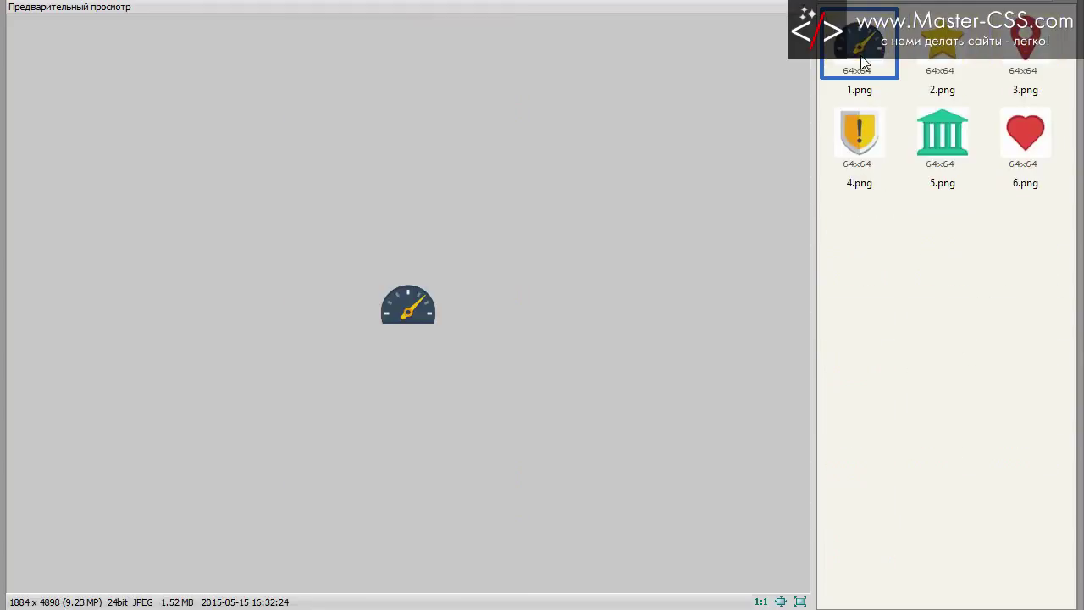
{"action": "left_click", "coordinate": [963, 64]}
{"action": "left_click", "coordinate": [1020, 66]}
{"action": "left_click", "coordinate": [889, 136]}
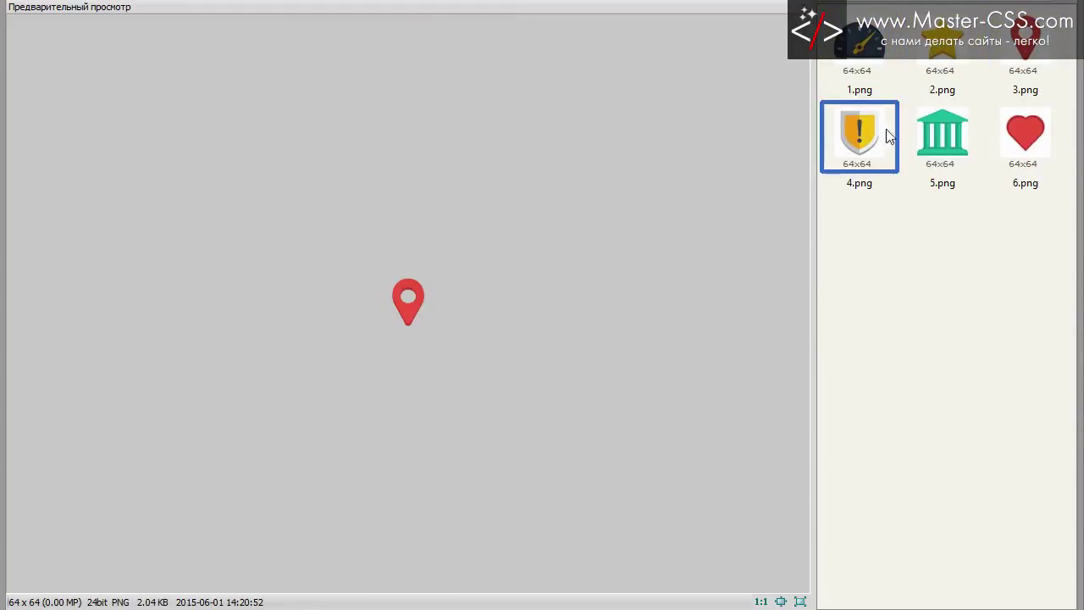
{"action": "left_click", "coordinate": [941, 135]}
{"action": "left_click", "coordinate": [1011, 145]}
{"action": "left_click", "coordinate": [856, 52]}
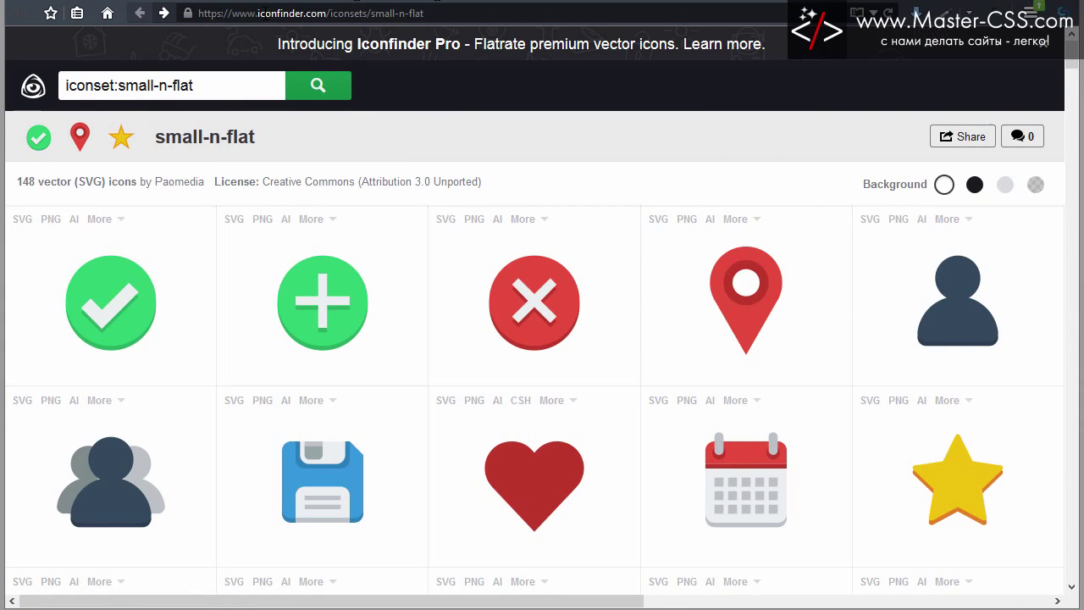
- Select the small-n-flat set's web address and scroll down through its icons
{"action": "left_click_drag", "start_coordinate": [258, 13], "coordinate": [322, 13]}
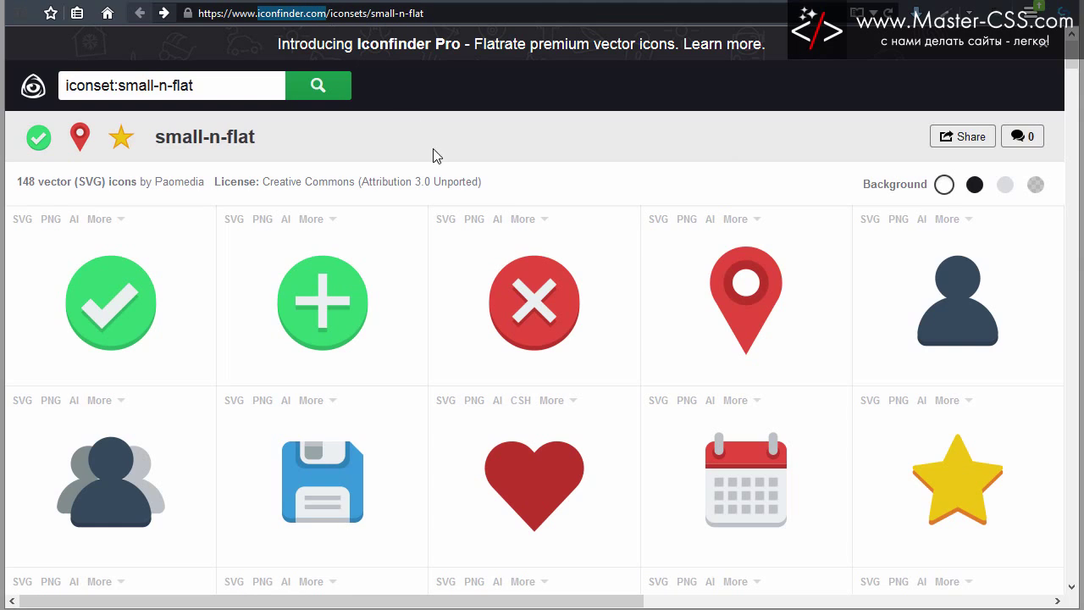
{"action": "left_click_drag", "start_coordinate": [433, 12], "coordinate": [197, 15]}
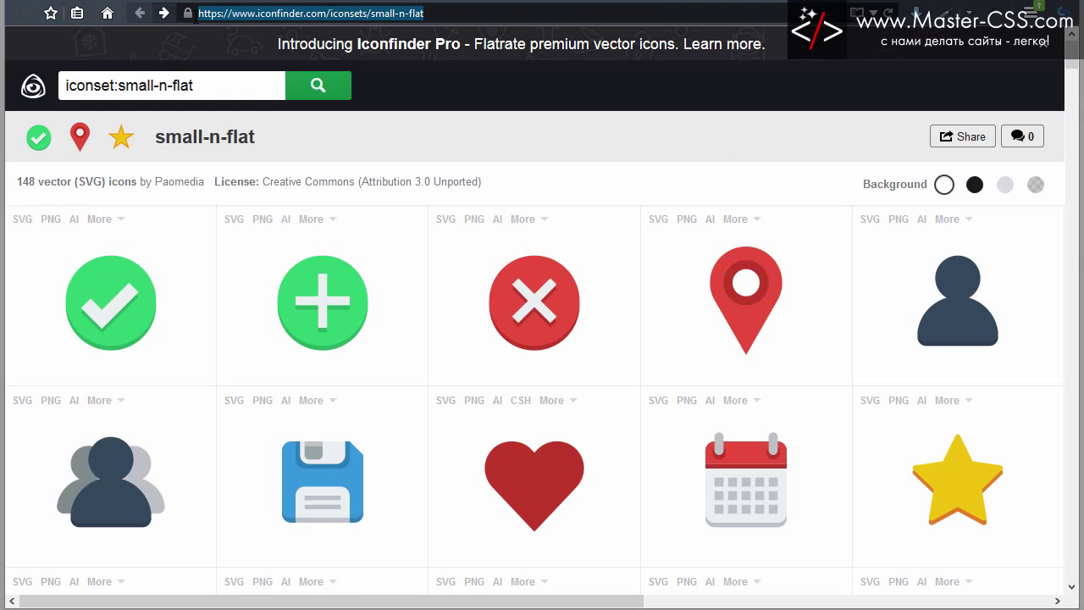
{"action": "scroll", "coordinate": [501, 169], "scroll_direction": "down", "scroll_amount": 1}
{"action": "scroll", "coordinate": [500, 170], "scroll_direction": "down", "scroll_amount": 5}
{"action": "scroll", "coordinate": [500, 170], "scroll_direction": "down", "scroll_amount": 5}
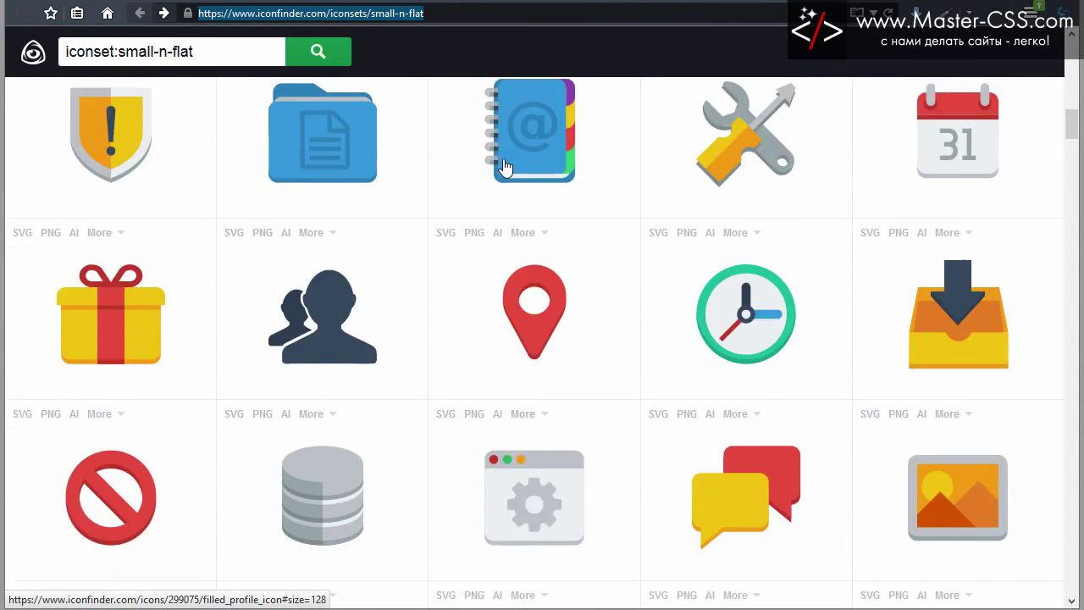
{"action": "scroll", "coordinate": [501, 170], "scroll_direction": "down", "scroll_amount": 5}
{"action": "scroll", "coordinate": [506, 166], "scroll_direction": "down", "scroll_amount": 5}
{"action": "scroll", "coordinate": [505, 167], "scroll_direction": "down", "scroll_amount": 5}
{"action": "scroll", "coordinate": [506, 167], "scroll_direction": "down", "scroll_amount": 5}
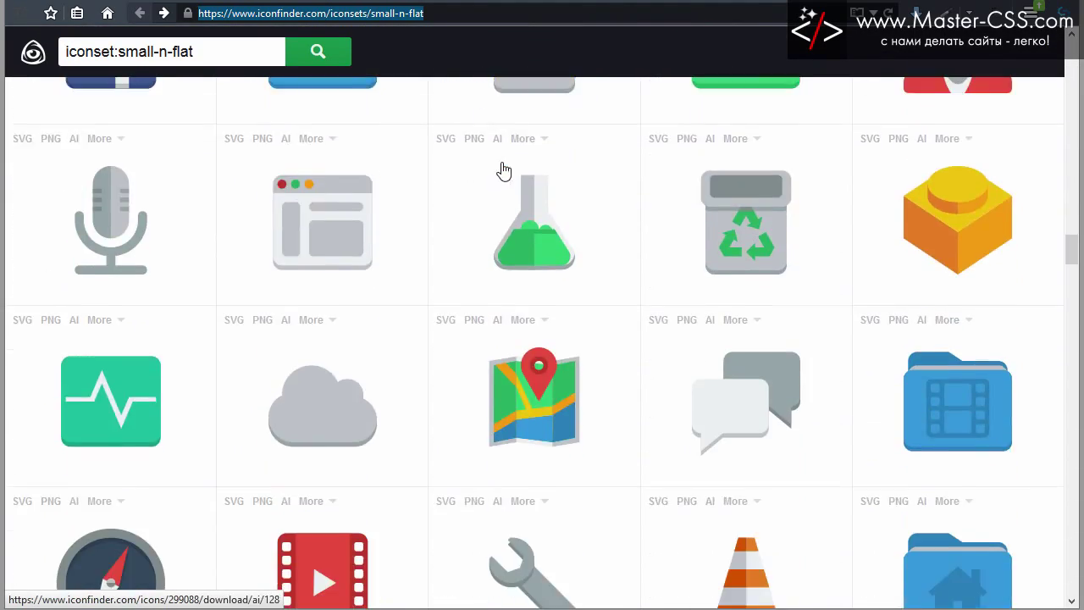
{"action": "scroll", "coordinate": [502, 170], "scroll_direction": "down", "scroll_amount": 5}
{"action": "scroll", "coordinate": [503, 171], "scroll_direction": "down", "scroll_amount": 5}
{"action": "scroll", "coordinate": [502, 170], "scroll_direction": "down", "scroll_amount": 5}
{"action": "scroll", "coordinate": [502, 170], "scroll_direction": "down", "scroll_amount": 4}
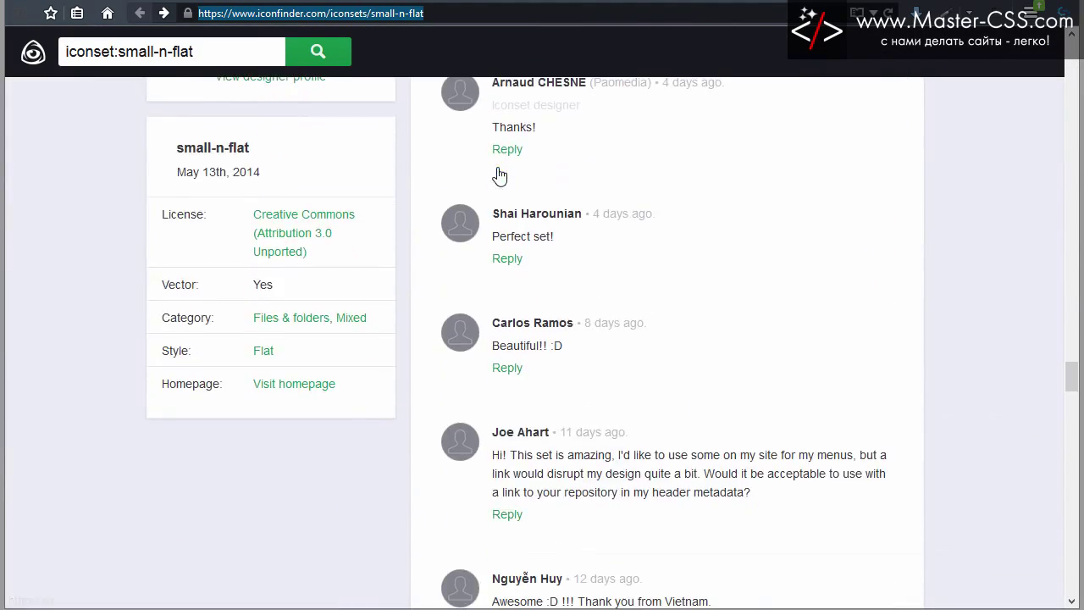
- Scroll back up to the top of the 148-icon small-n-flat set
{"action": "scroll", "coordinate": [500, 174], "scroll_direction": "up", "scroll_amount": 2}
{"action": "scroll", "coordinate": [501, 173], "scroll_direction": "up", "scroll_amount": 2}
{"action": "scroll", "coordinate": [501, 174], "scroll_direction": "up", "scroll_amount": 5}
{"action": "scroll", "coordinate": [500, 174], "scroll_direction": "up", "scroll_amount": 5}
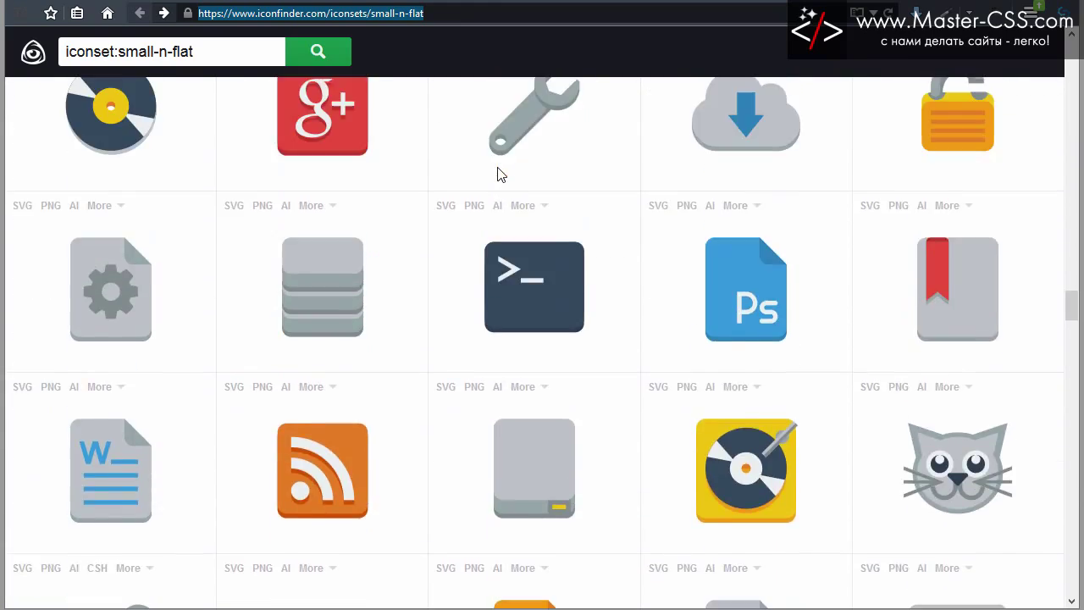
{"action": "scroll", "coordinate": [501, 174], "scroll_direction": "up", "scroll_amount": 5}
{"action": "scroll", "coordinate": [499, 173], "scroll_direction": "up", "scroll_amount": 5}
{"action": "scroll", "coordinate": [499, 174], "scroll_direction": "up", "scroll_amount": 5}
{"action": "scroll", "coordinate": [499, 173], "scroll_direction": "up", "scroll_amount": 5}
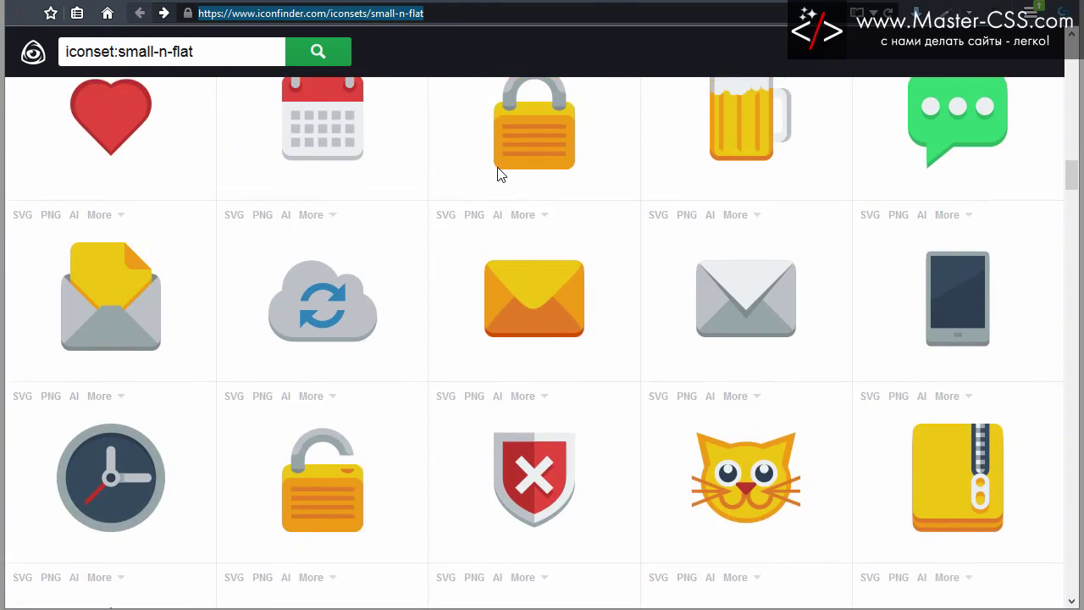
{"action": "scroll", "coordinate": [499, 174], "scroll_direction": "up", "scroll_amount": 3}
{"action": "scroll", "coordinate": [498, 174], "scroll_direction": "up", "scroll_amount": 5}
{"action": "scroll", "coordinate": [497, 174], "scroll_direction": "up", "scroll_amount": 5}
{"action": "scroll", "coordinate": [497, 174], "scroll_direction": "up", "scroll_amount": 5}
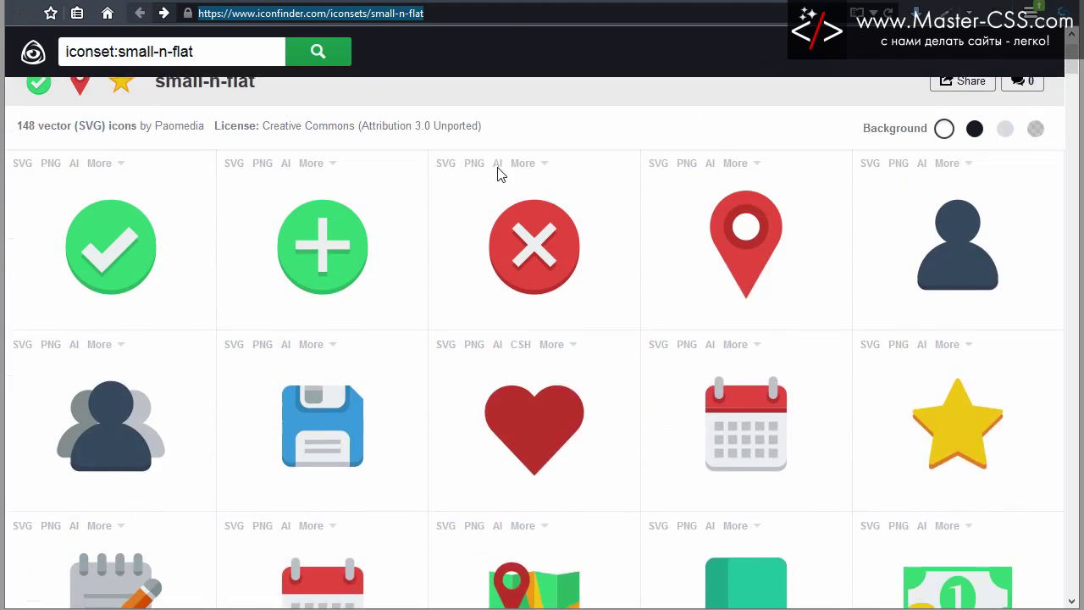
{"action": "scroll", "coordinate": [500, 175], "scroll_direction": "up", "scroll_amount": 2}
{"action": "scroll", "coordinate": [518, 195], "scroll_direction": "down", "scroll_amount": 1}
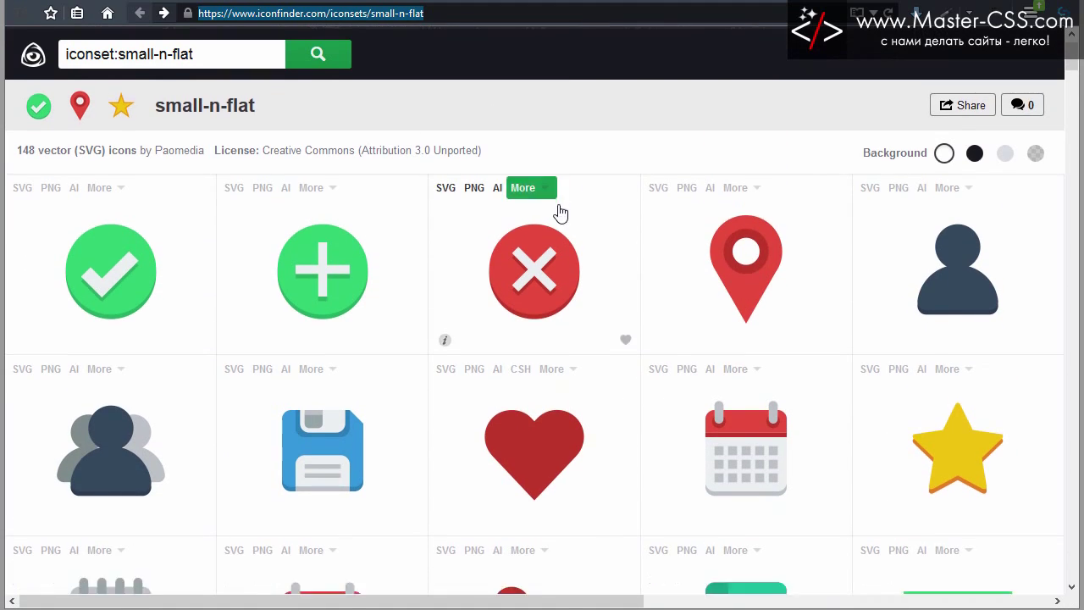
{"action": "scroll", "coordinate": [559, 208], "scroll_direction": "down", "scroll_amount": 7}
{"action": "scroll", "coordinate": [563, 204], "scroll_direction": "down", "scroll_amount": 8}
{"action": "scroll", "coordinate": [565, 203], "scroll_direction": "up", "scroll_amount": 5}
{"action": "scroll", "coordinate": [565, 203], "scroll_direction": "up", "scroll_amount": 5}
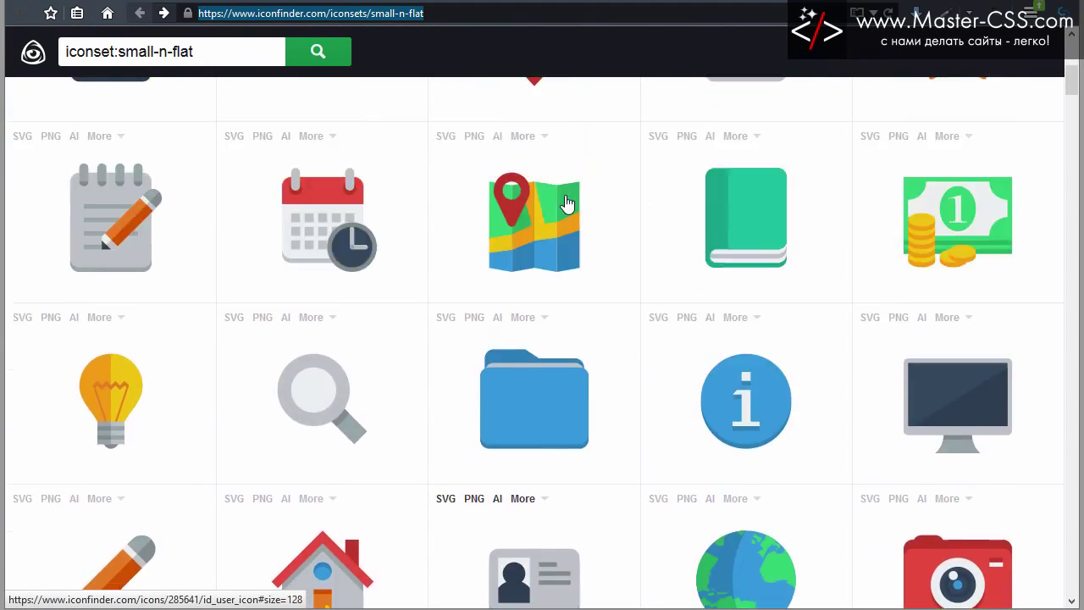
{"action": "scroll", "coordinate": [572, 196], "scroll_direction": "up", "scroll_amount": 5}
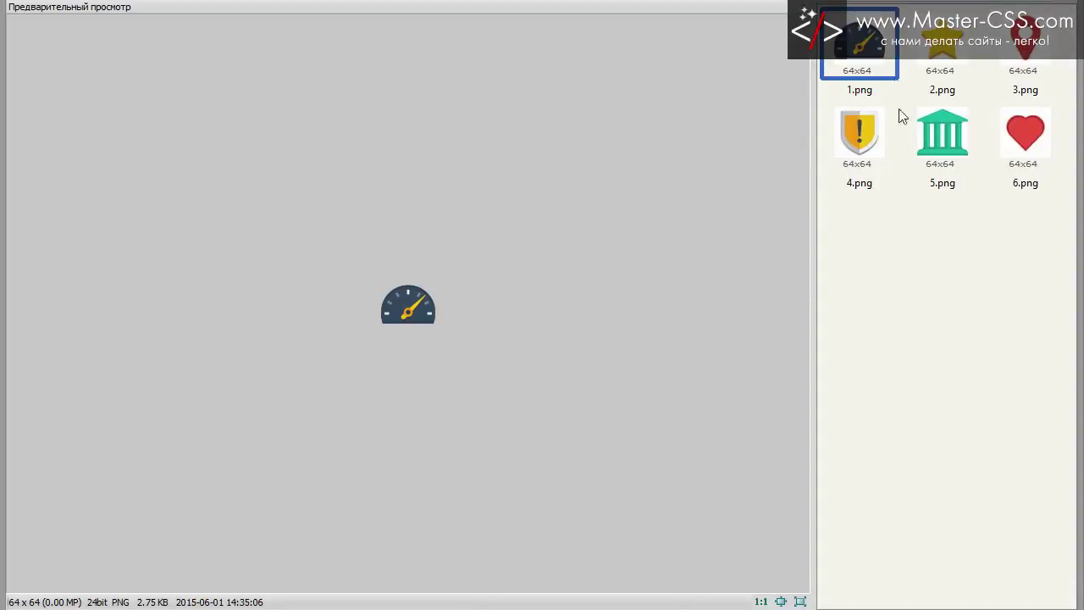
- Place speedometer icon 1.png from XnView into the first card's empty left area
{"action": "left_click_drag", "start_coordinate": [864, 53], "coordinate": [786, 383]}
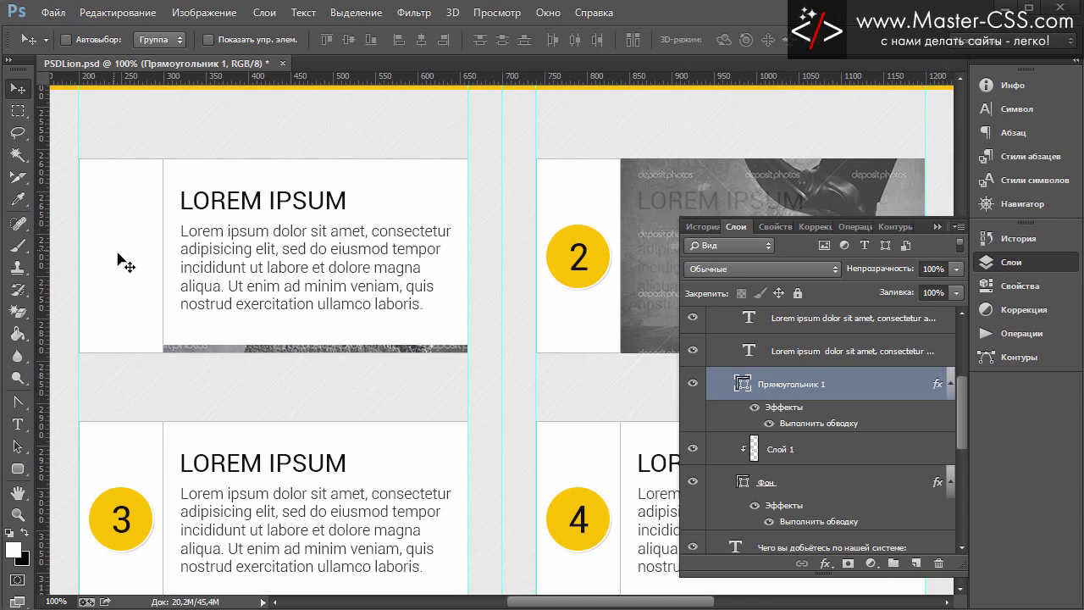
{"action": "left_click_drag", "start_coordinate": [786, 382], "coordinate": [254, 342]}
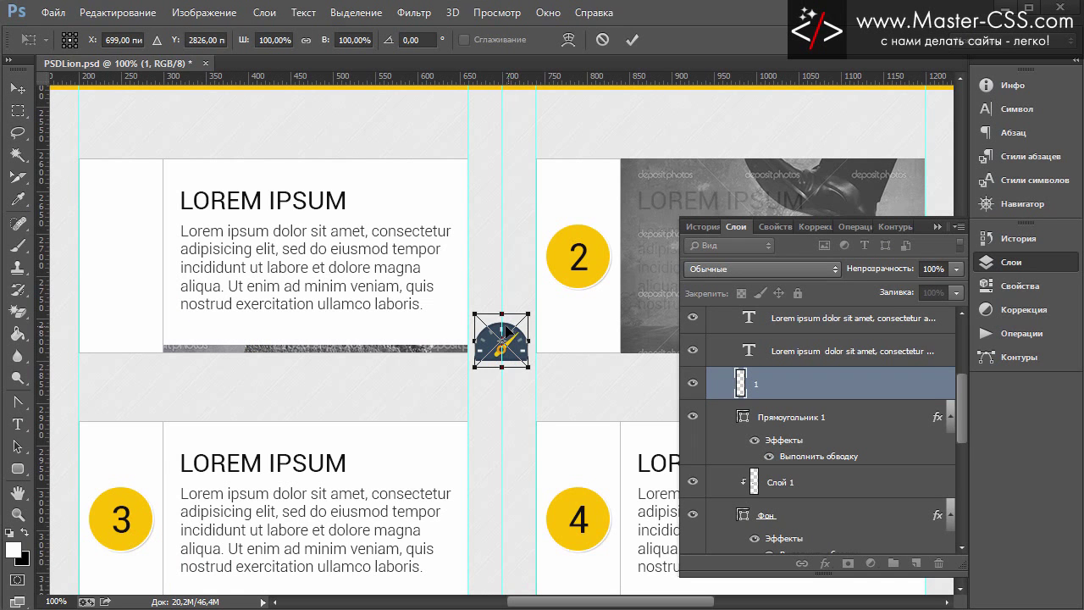
{"action": "mouse_move", "coordinate": [506, 331]}
{"action": "left_mouse_down"}
{"action": "mouse_move", "coordinate": [127, 232]}
{"action": "mouse_move", "coordinate": [131, 251]}
{"action": "left_mouse_up"}
{"action": "left_click", "coordinate": [19, 90]}
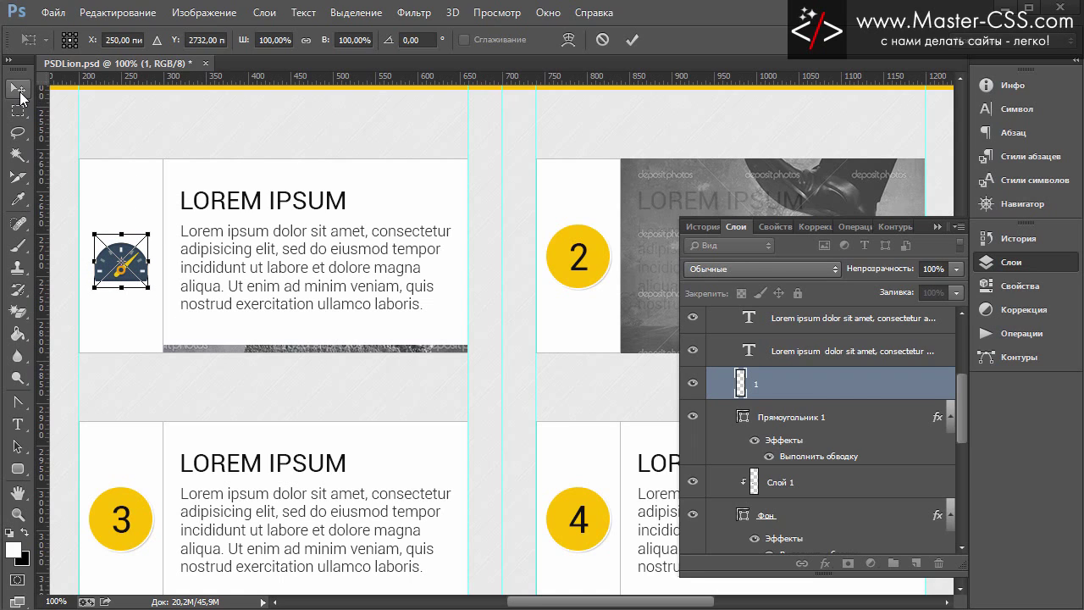
{"action": "left_click", "coordinate": [441, 252]}
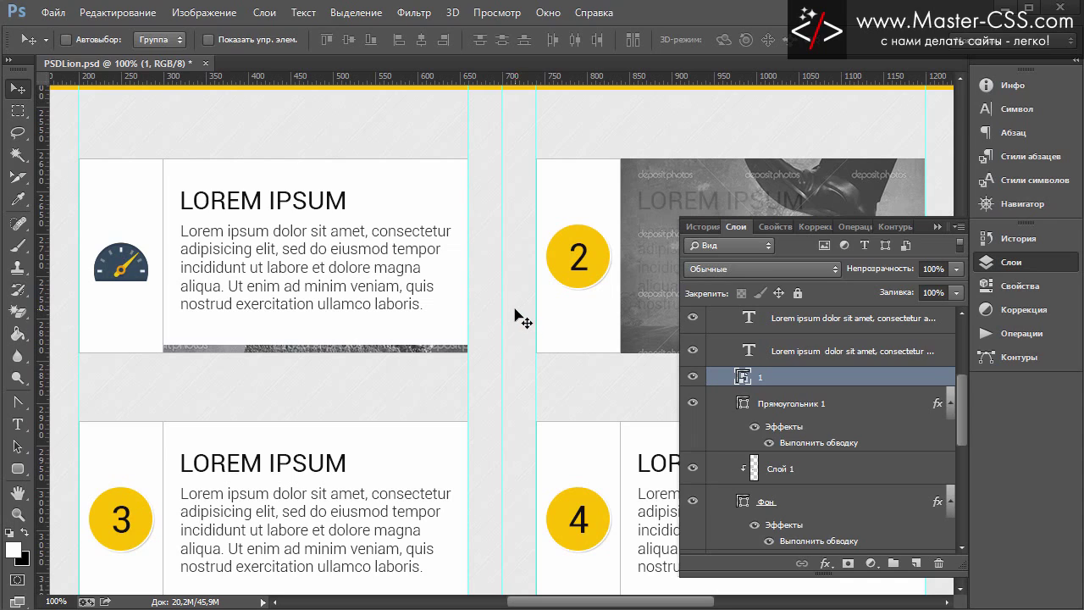
- Nudge the speedometer icon up and vertically centre it on the Прямоугольник 1 card rectangle
{"action": "key", "text": "Up"}
{"action": "key", "text": "Up"}
{"action": "key", "text": "Up"}
{"action": "key", "text": "Up"}
{"action": "key", "text": "Up"}
{"action": "key", "text": "Up"}
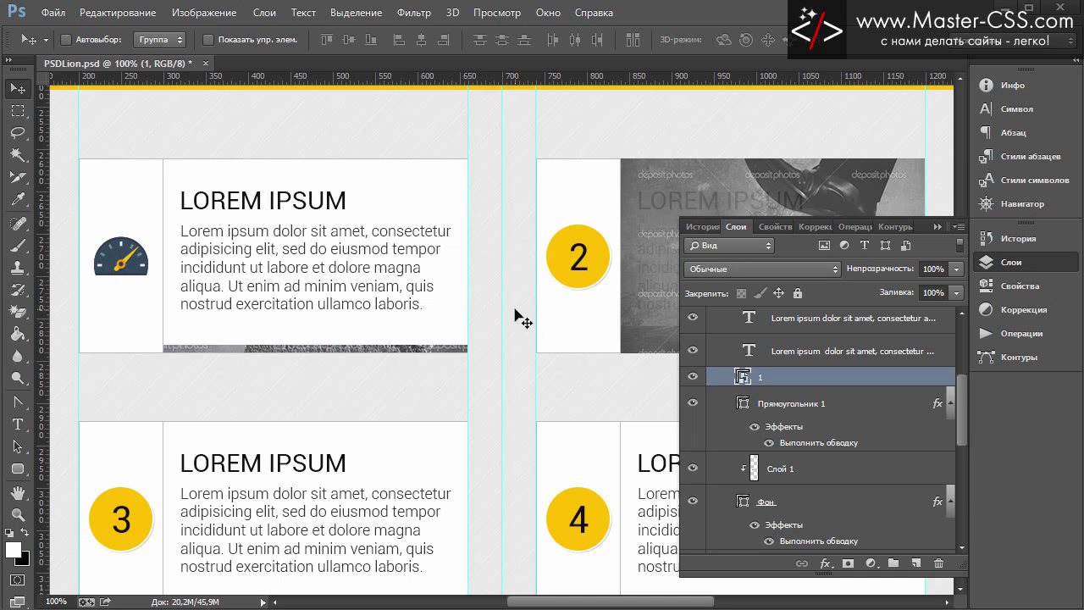
{"action": "key", "text": "Up"}
{"action": "key", "text": "Up"}
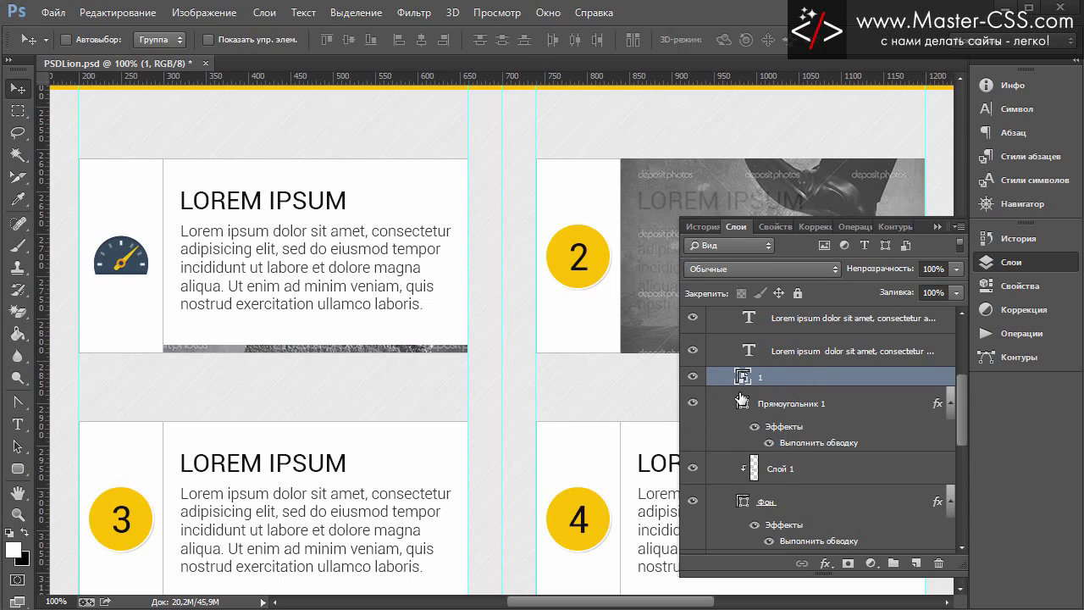
{"action": "left_click", "coordinate": [694, 405]}
{"action": "left_click", "coordinate": [694, 407]}
{"action": "left_click", "coordinate": [787, 402], "text": "shift"}
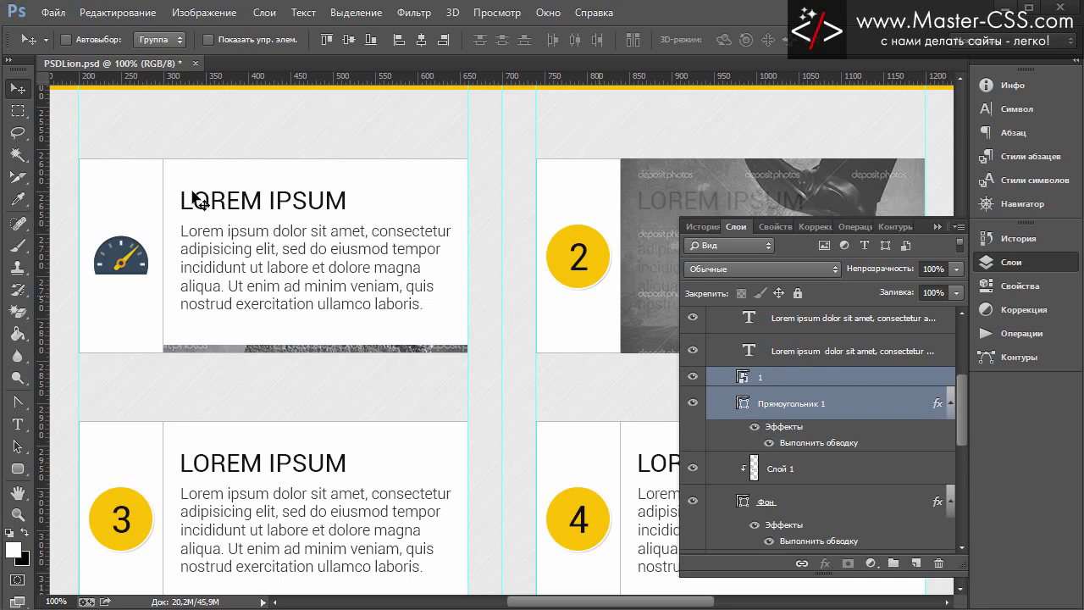
{"action": "left_click", "coordinate": [347, 43]}
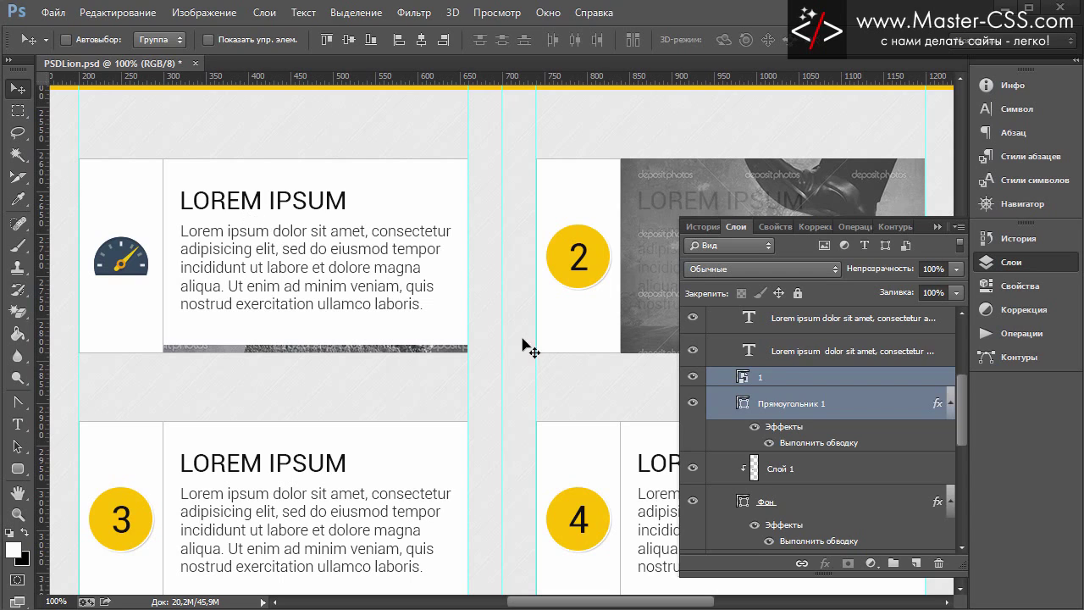
{"action": "left_click", "coordinate": [821, 480]}
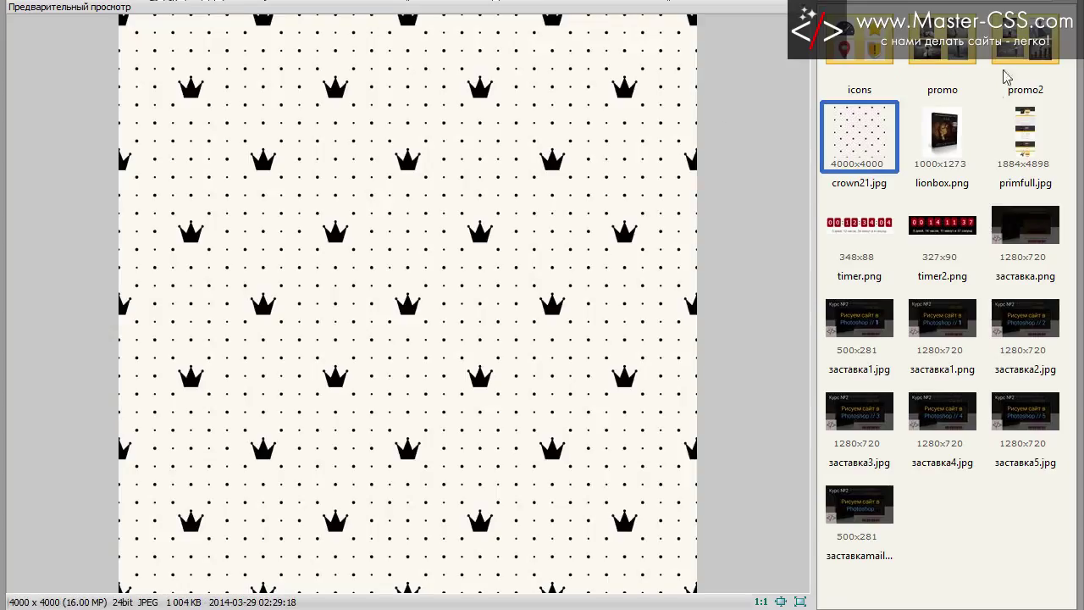
- Browse the promo2 stock photos and settle on the boulder-lifting photo 1.jpg
{"action": "double_click", "coordinate": [1020, 52]}
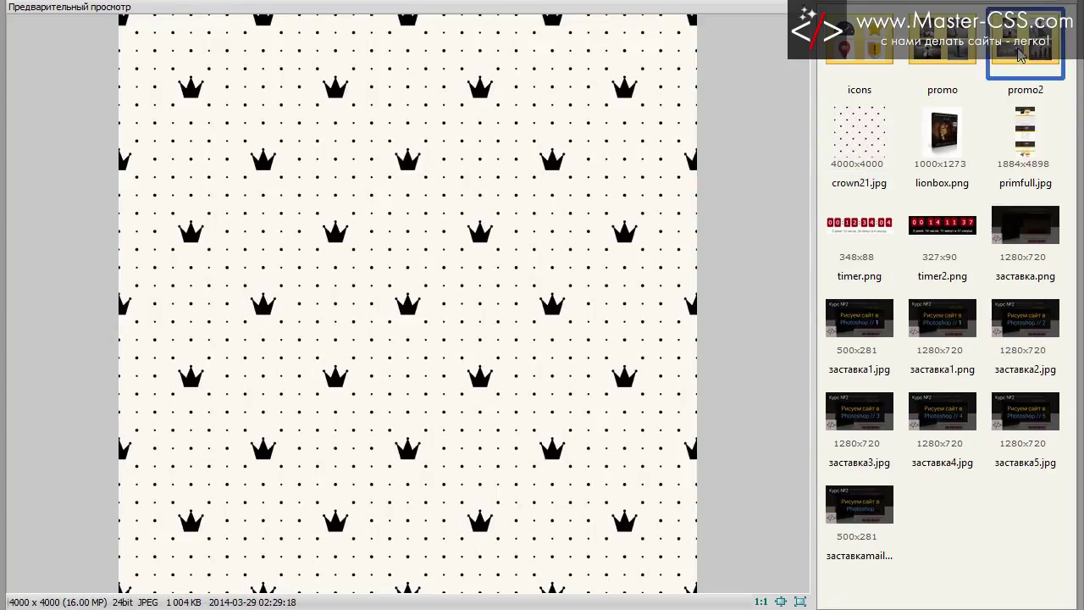
{"action": "key", "text": "Right"}
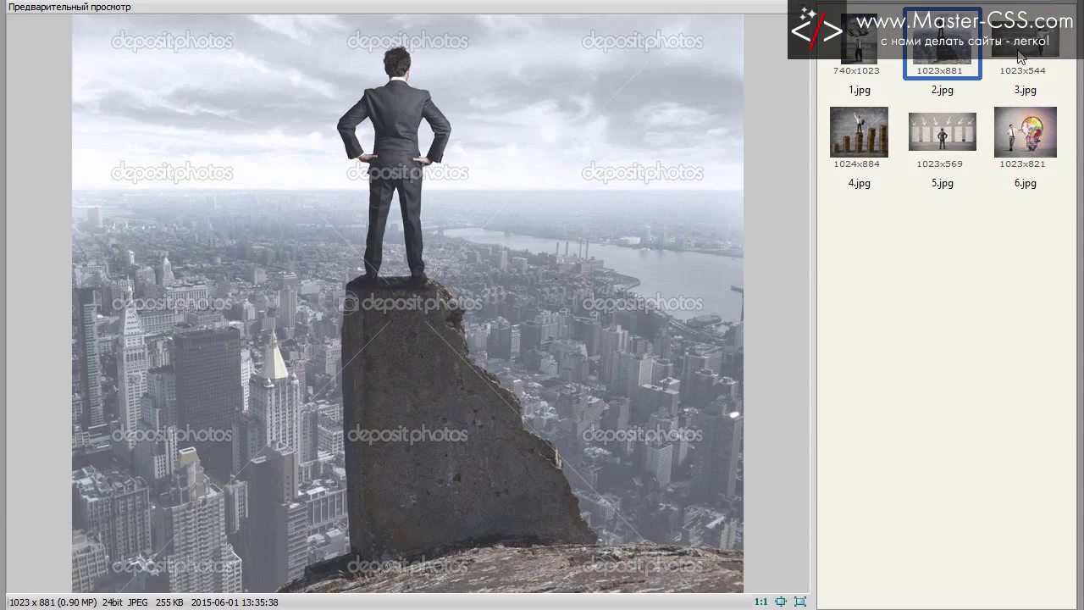
{"action": "key", "text": "Right"}
{"action": "key", "text": "Right"}
{"action": "key", "text": "Right"}
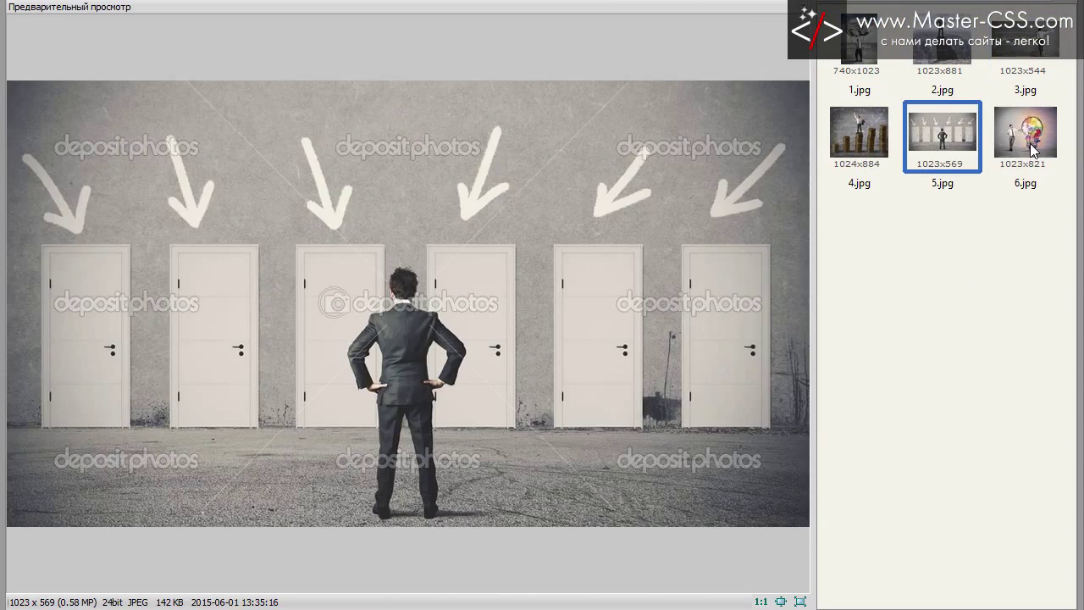
{"action": "key", "text": "Right"}
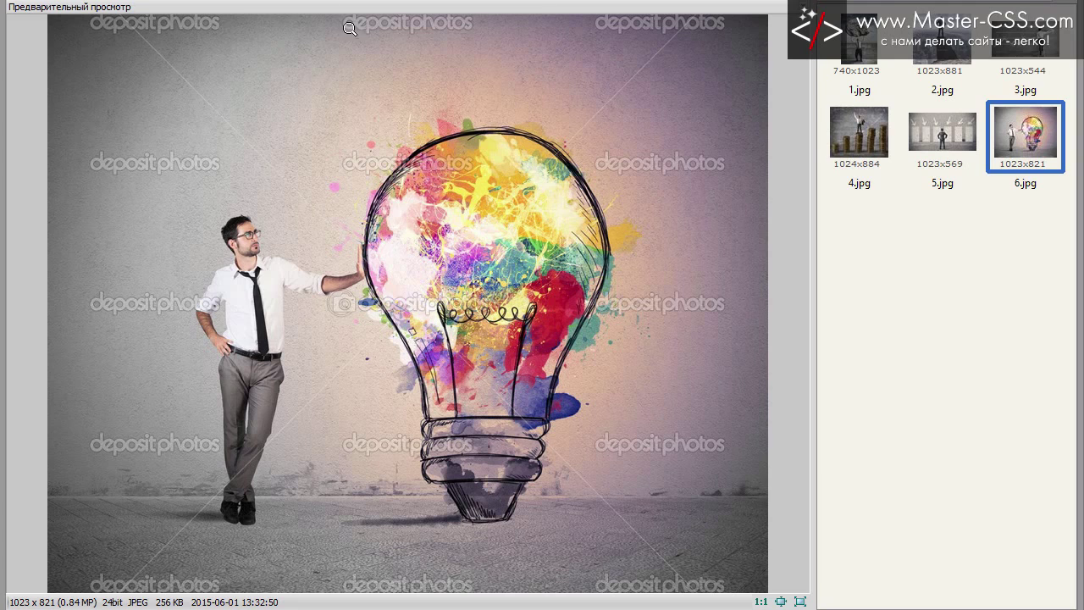
{"action": "left_click", "coordinate": [865, 57]}
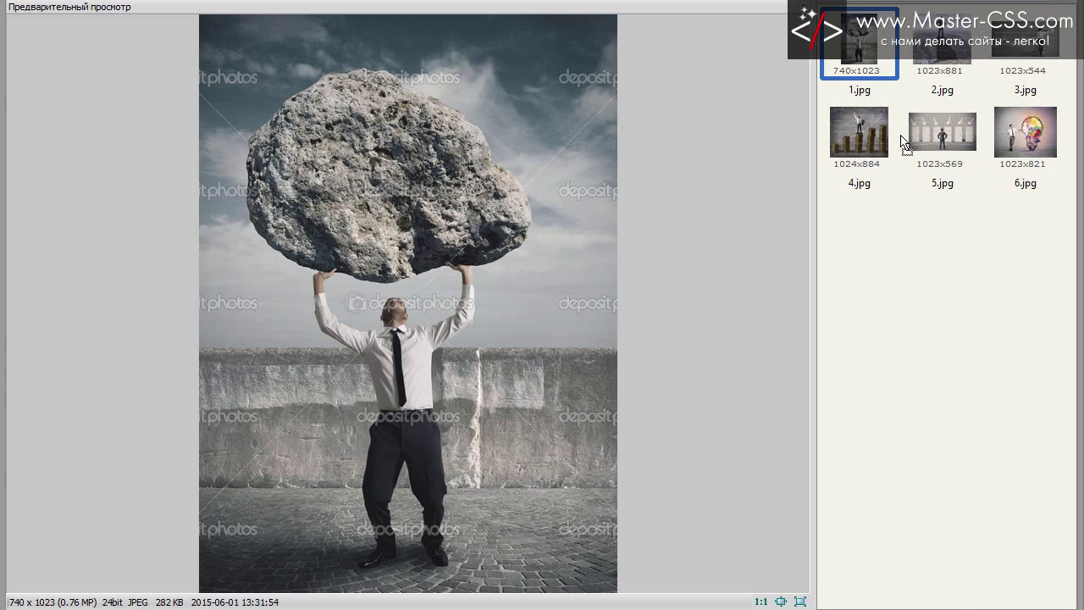
- Drag the boulder photo 1.jpg into the mockup and stretch it across the first card
{"action": "left_click_drag", "start_coordinate": [902, 142], "coordinate": [957, 502]}
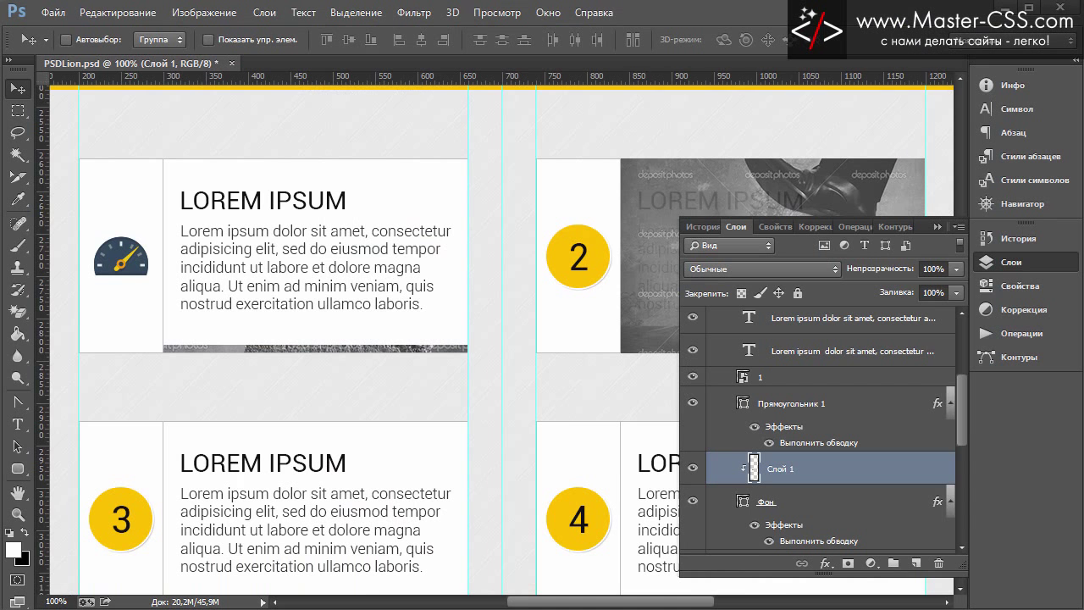
{"action": "left_click_drag", "start_coordinate": [313, 309], "coordinate": [320, 306]}
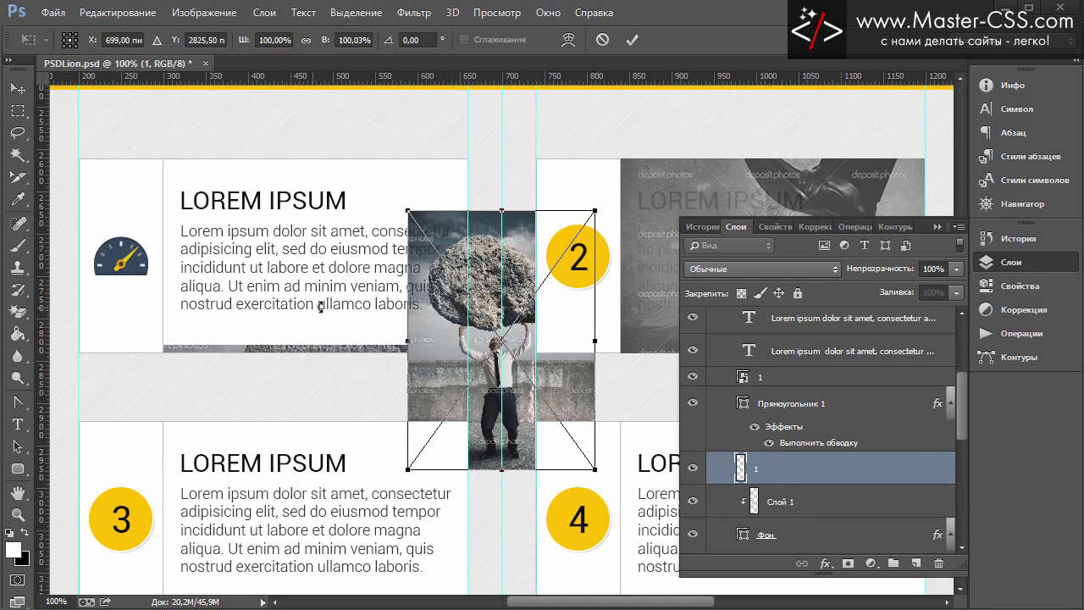
{"action": "left_click_drag", "start_coordinate": [487, 268], "coordinate": [243, 242]}
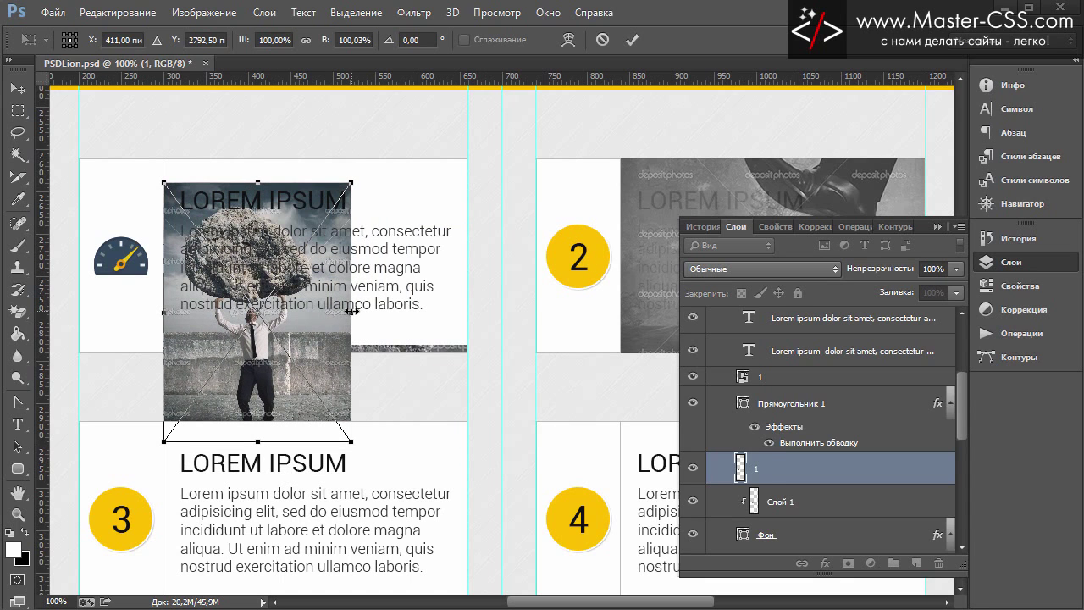
{"action": "left_click_drag", "start_coordinate": [351, 312], "coordinate": [478, 312]}
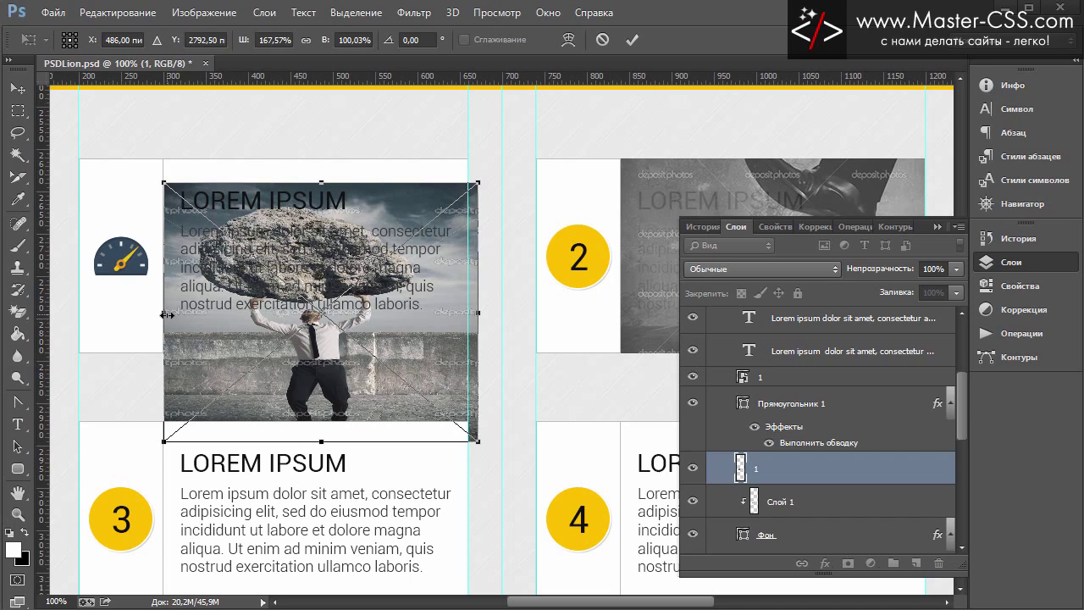
{"action": "left_click_drag", "start_coordinate": [163, 315], "coordinate": [155, 315]}
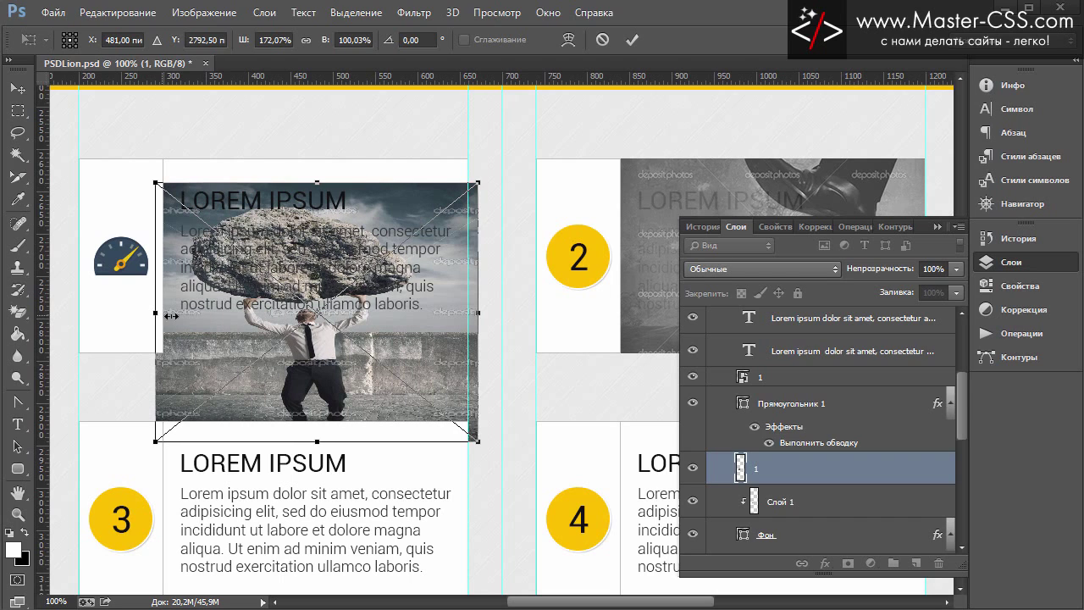
- Scale the photo proportionally to 172.07%, shift it upward, and commit the placement
{"action": "left_click", "coordinate": [279, 41]}
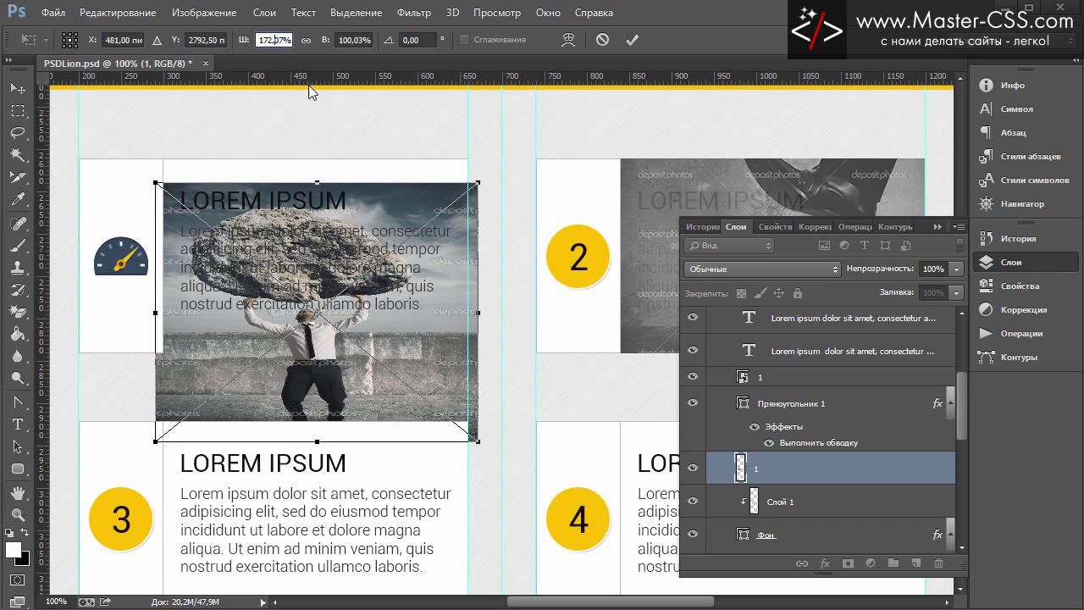
{"action": "left_click", "coordinate": [306, 41]}
{"action": "left_click", "coordinate": [304, 41]}
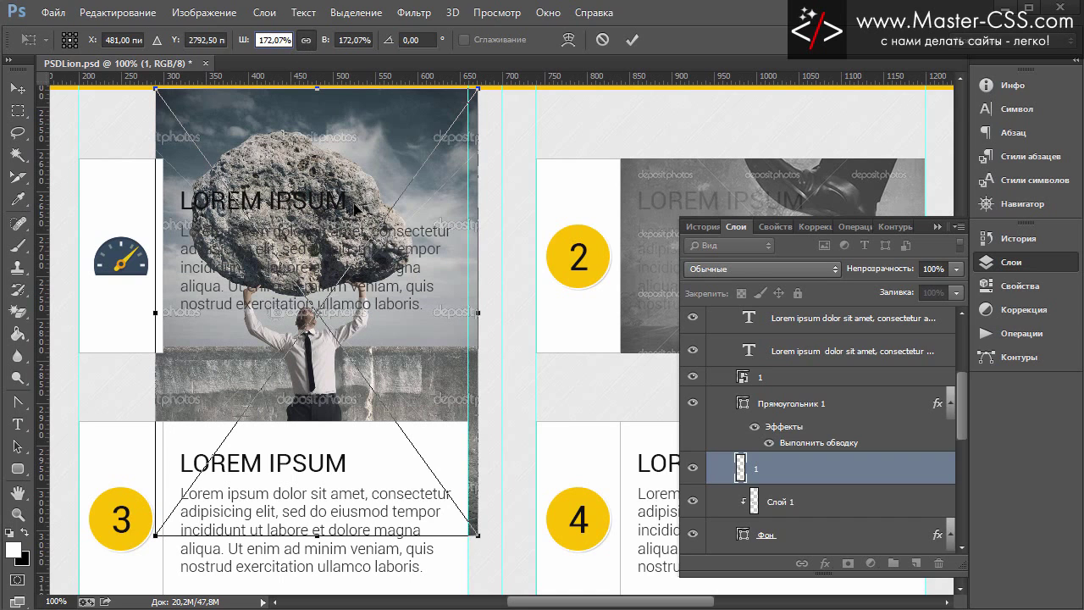
{"action": "mouse_move", "coordinate": [342, 264]}
{"action": "left_mouse_down"}
{"action": "mouse_move", "coordinate": [342, 221]}
{"action": "mouse_move", "coordinate": [320, 223]}
{"action": "left_mouse_up"}
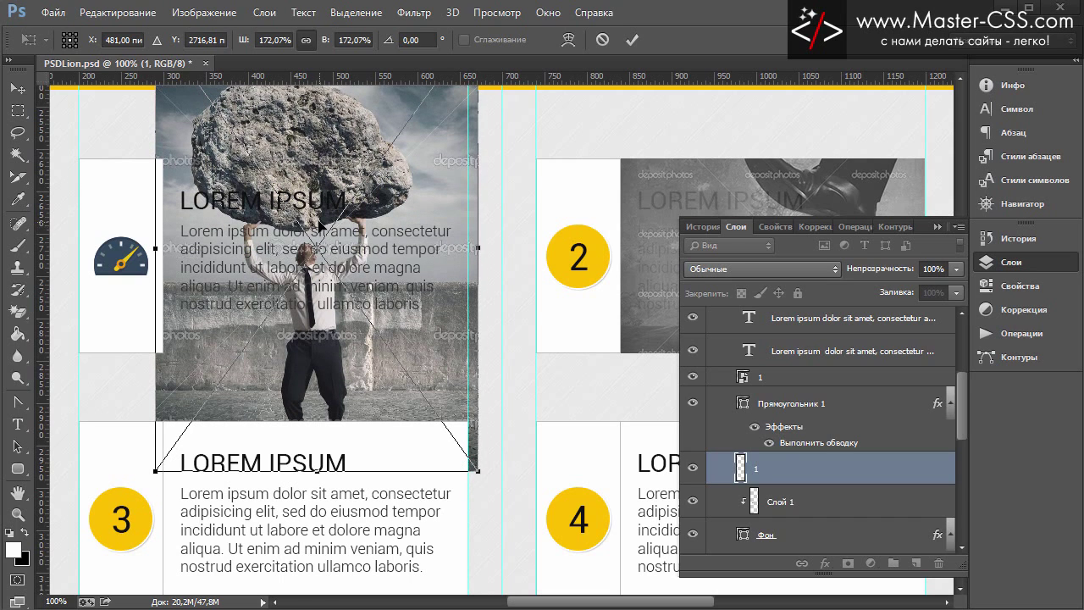
{"action": "left_click", "coordinate": [17, 87]}
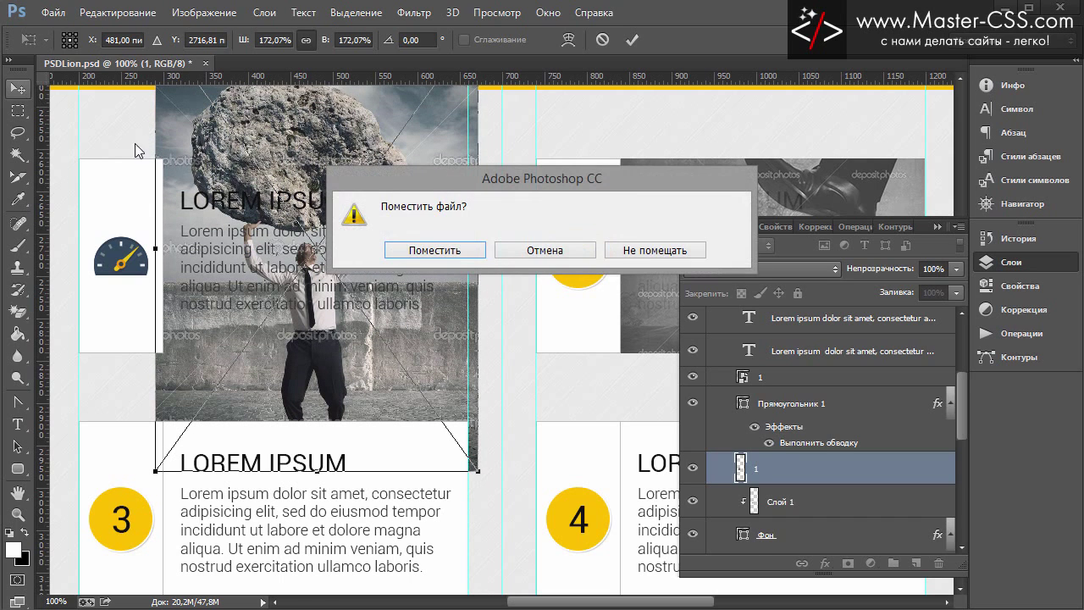
- Confirm the placement, rasterize layer 1, clip it into the first card, and hide Слой 1
{"action": "left_click", "coordinate": [444, 254]}
{"action": "right_click", "coordinate": [828, 470]}
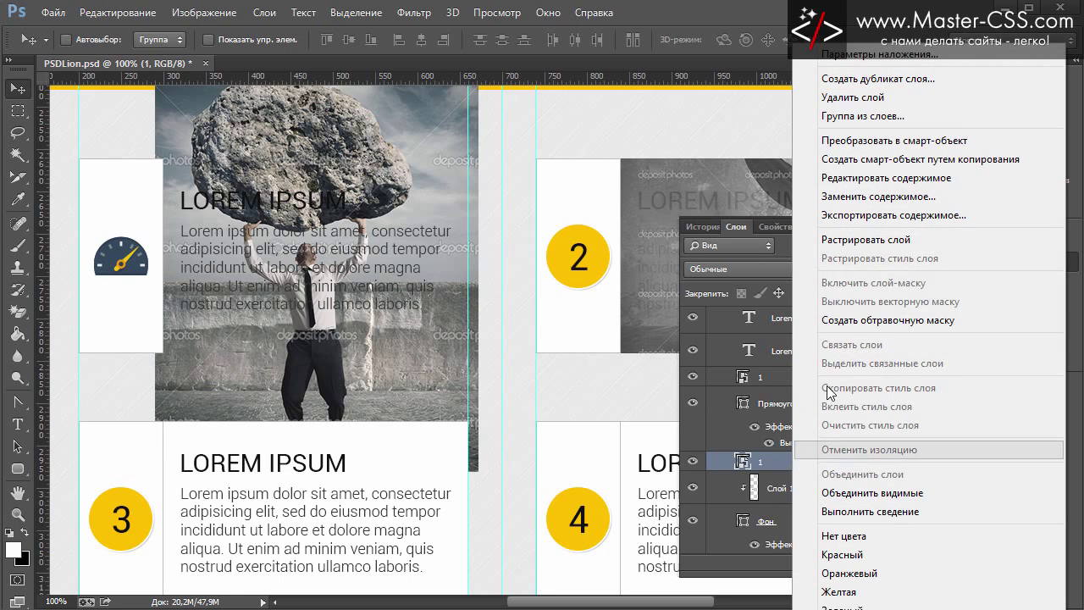
{"action": "left_click", "coordinate": [867, 241]}
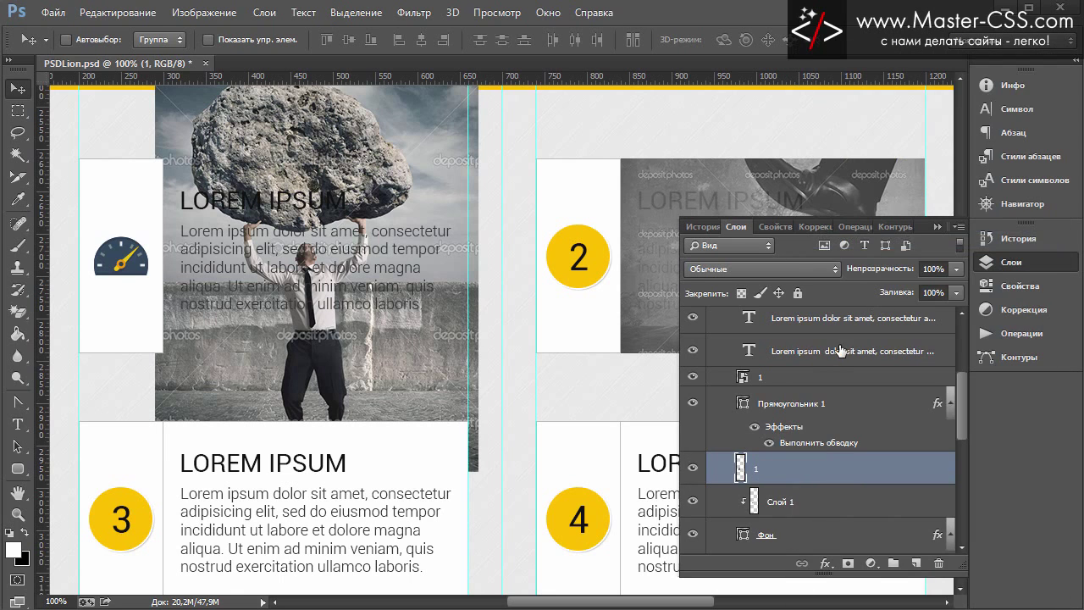
{"action": "left_click_drag", "start_coordinate": [823, 472], "coordinate": [835, 518]}
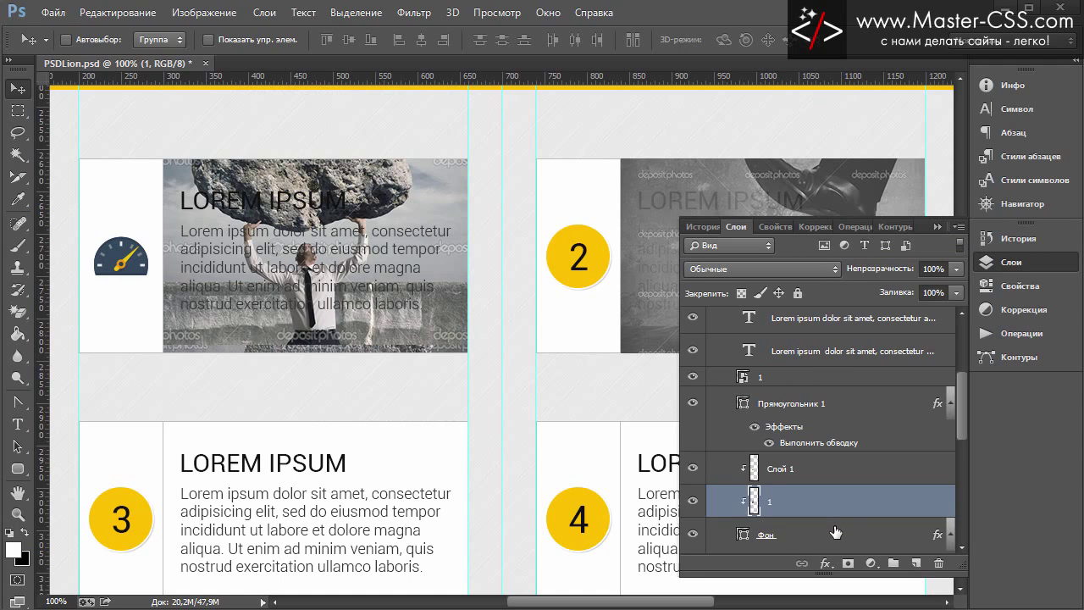
{"action": "left_click", "coordinate": [692, 468]}
- Delete the old Слой 1 layer and nudge the clipped boulder photo down, then back up
{"action": "left_click", "coordinate": [853, 477]}
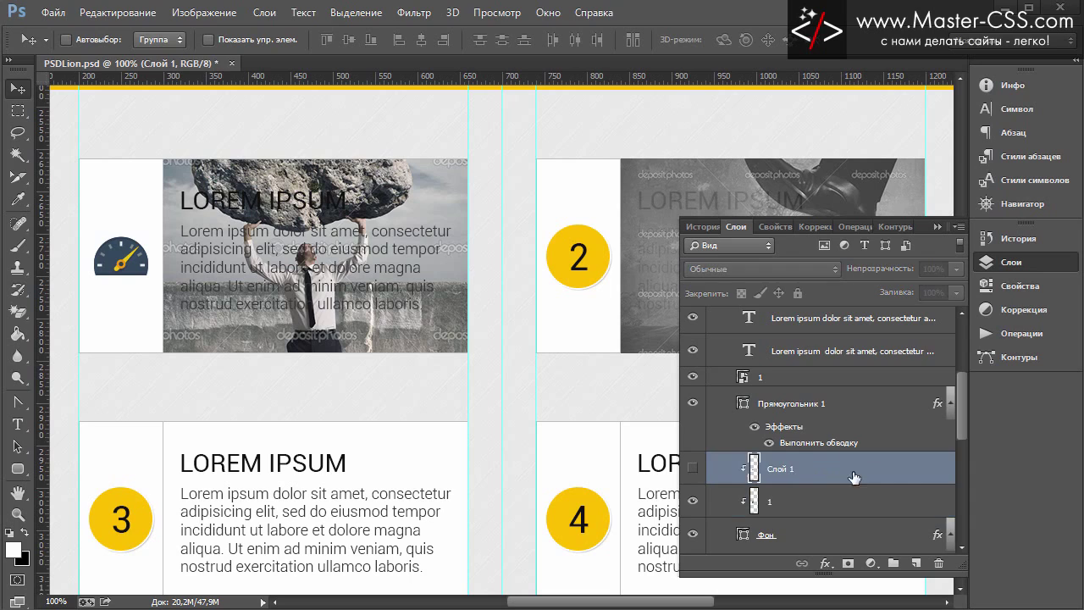
{"action": "key", "text": "Delete"}
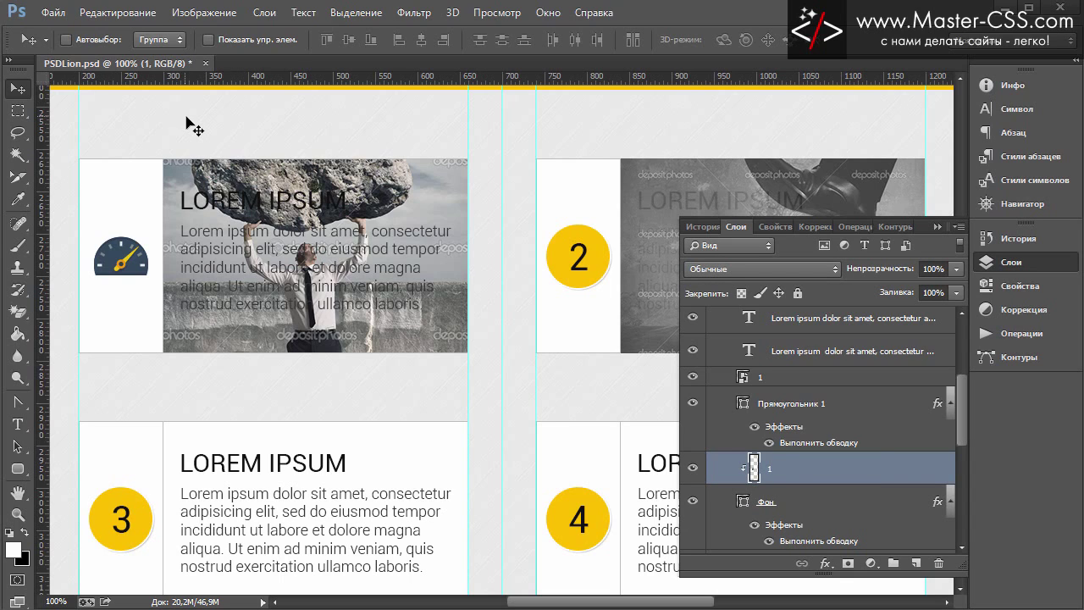
{"action": "key", "text": "Down"}
{"action": "key", "text": "Down"}
{"action": "key", "text": "Down"}
{"action": "key", "text": "Down"}
{"action": "key", "text": "Down"}
{"action": "key", "text": "Down"}
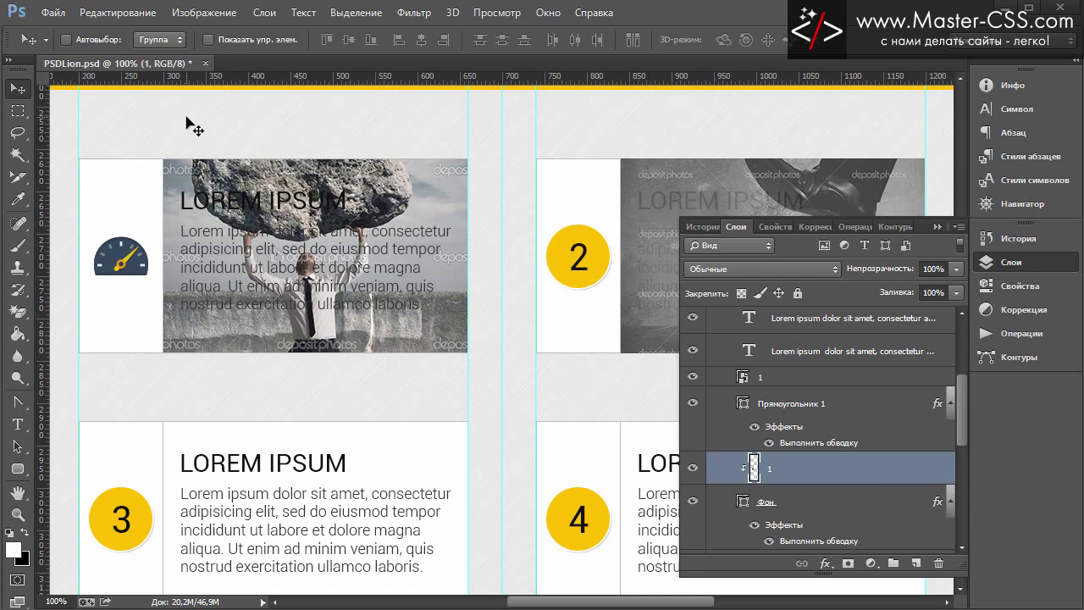
{"action": "key", "text": "Down"}
{"action": "key", "text": "Down"}
{"action": "key", "text": "Down"}
{"action": "key", "text": "Down"}
{"action": "key", "text": "Down"}
{"action": "key", "text": "Down"}
{"action": "key", "text": "Down"}
{"action": "key", "text": "Down"}
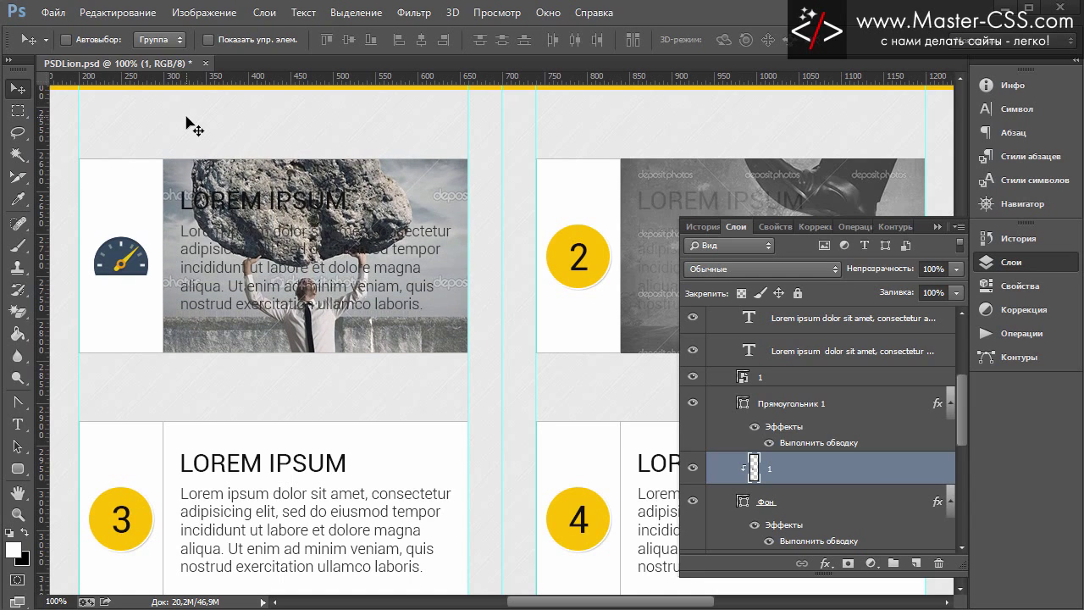
{"action": "key", "text": "Down"}
{"action": "key", "text": "Down"}
{"action": "key", "text": "Down"}
{"action": "key", "text": "Down"}
{"action": "key", "text": "Down"}
{"action": "key", "text": "Down"}
{"action": "key", "text": "Down"}
{"action": "key", "text": "Down"}
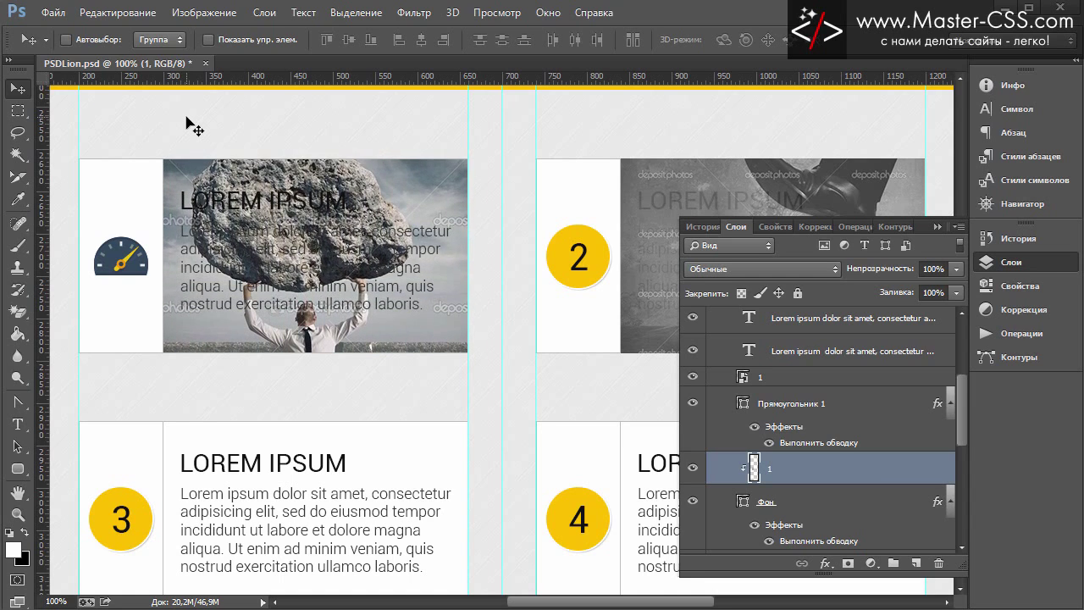
{"action": "key", "text": "Down"}
{"action": "key", "text": "Down"}
{"action": "key", "text": "Down"}
{"action": "key", "text": "Down"}
{"action": "key", "text": "Down"}
{"action": "key", "text": "Down"}
{"action": "key", "text": "Down"}
{"action": "key", "text": "Down"}
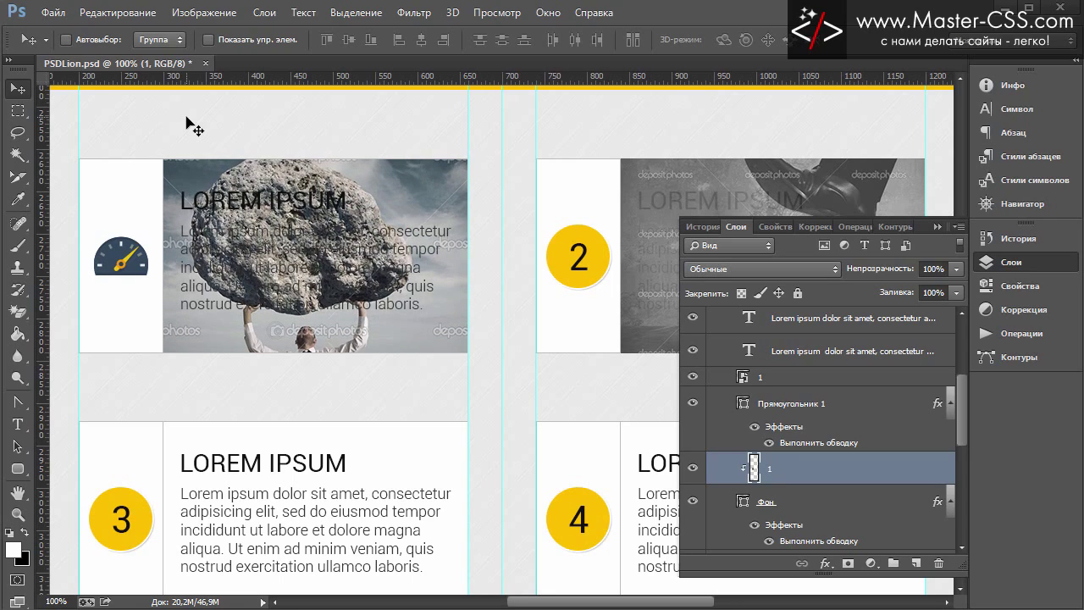
{"action": "key", "text": "Down"}
{"action": "key", "text": "Down"}
{"action": "key", "text": "Down"}
{"action": "key", "text": "Down"}
{"action": "key", "text": "Down"}
{"action": "key", "text": "Down"}
{"action": "key", "text": "Down"}
{"action": "key", "text": "Down"}
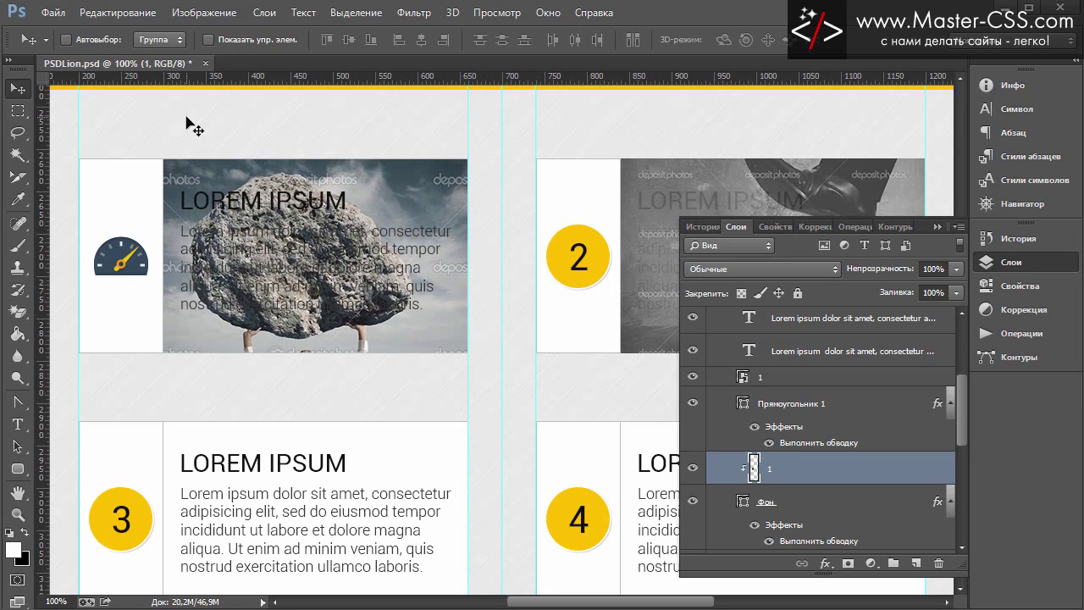
{"action": "key", "text": "Down"}
{"action": "key", "text": "Down"}
{"action": "key", "text": "Down"}
{"action": "key", "text": "Down"}
{"action": "key", "text": "Down"}
{"action": "key", "text": "Down"}
{"action": "key", "text": "Down"}
{"action": "key", "text": "Down"}
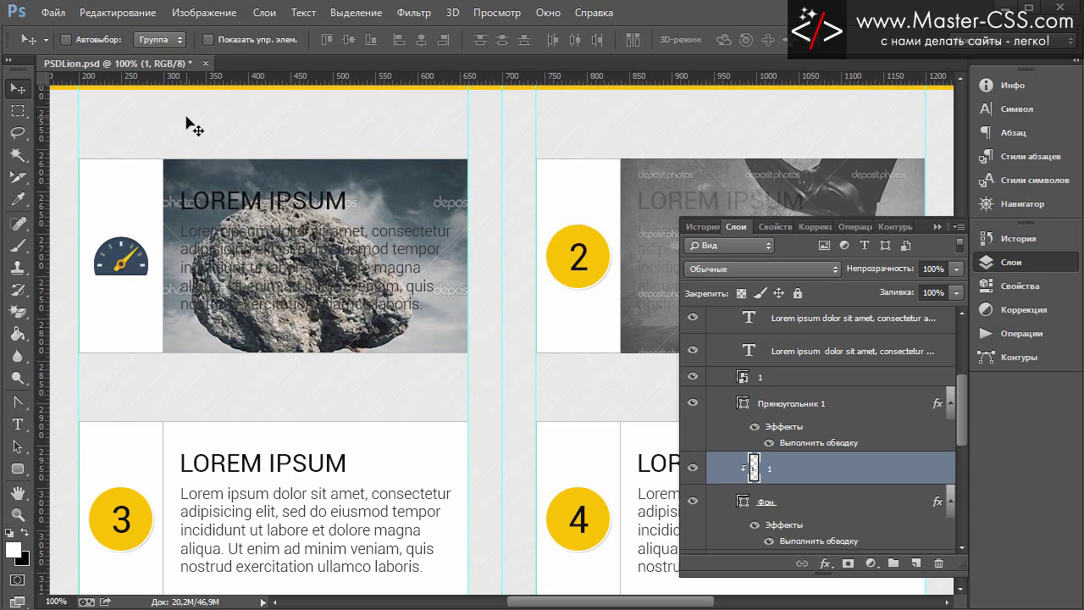
{"action": "key", "text": "Down"}
{"action": "key", "text": "Down"}
{"action": "key", "text": "Down"}
{"action": "key", "text": "Down"}
{"action": "key", "text": "Down"}
{"action": "key", "text": "shift+Up"}
{"action": "key", "text": "shift+Up"}
{"action": "key", "text": "shift+Up"}
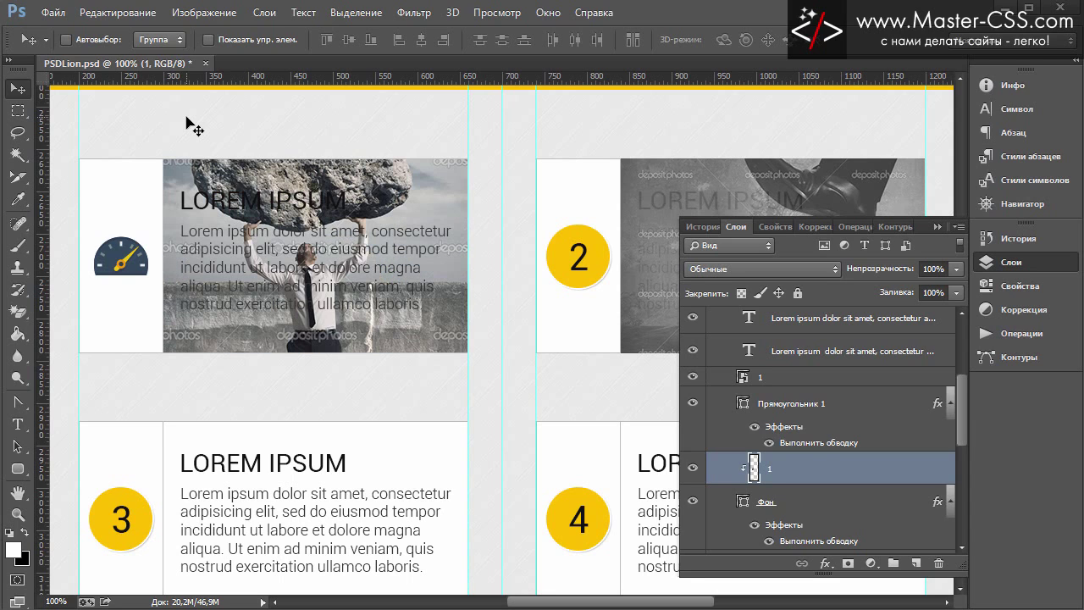
{"action": "left_click", "coordinate": [17, 110]}
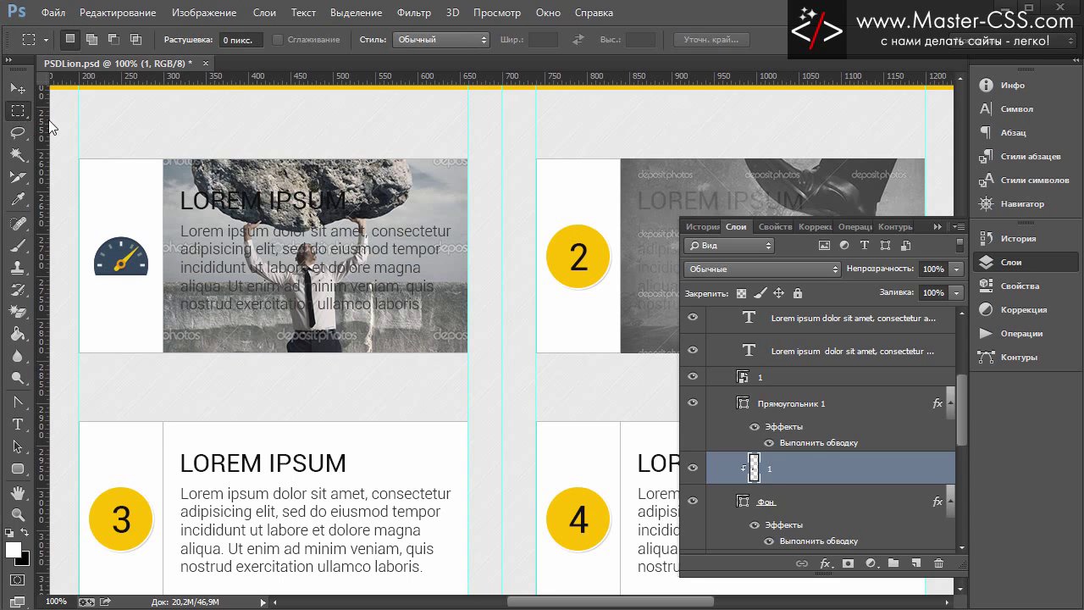
- Cut the photo area visible in the first card, delete layer 1, and paste it as a new layer
{"action": "left_click_drag", "start_coordinate": [161, 159], "coordinate": [471, 352]}
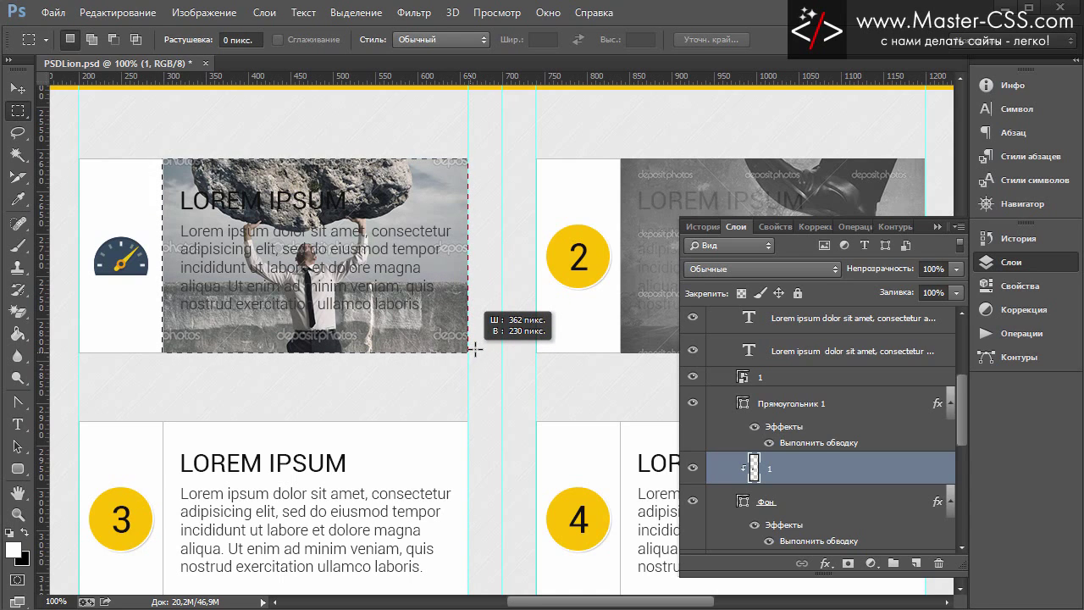
{"action": "left_click", "coordinate": [465, 352]}
{"action": "mouse_move", "coordinate": [468, 352]}
{"action": "left_mouse_down"}
{"action": "mouse_move", "coordinate": [251, 158]}
{"action": "mouse_move", "coordinate": [163, 156]}
{"action": "left_mouse_up"}
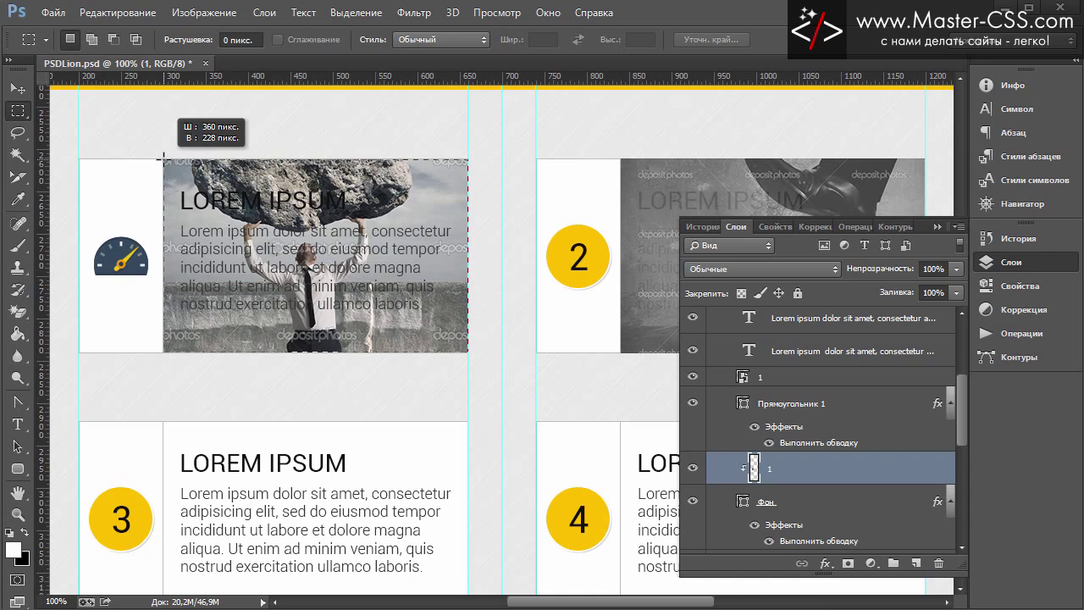
{"action": "left_click_drag", "start_coordinate": [164, 157], "coordinate": [163, 157]}
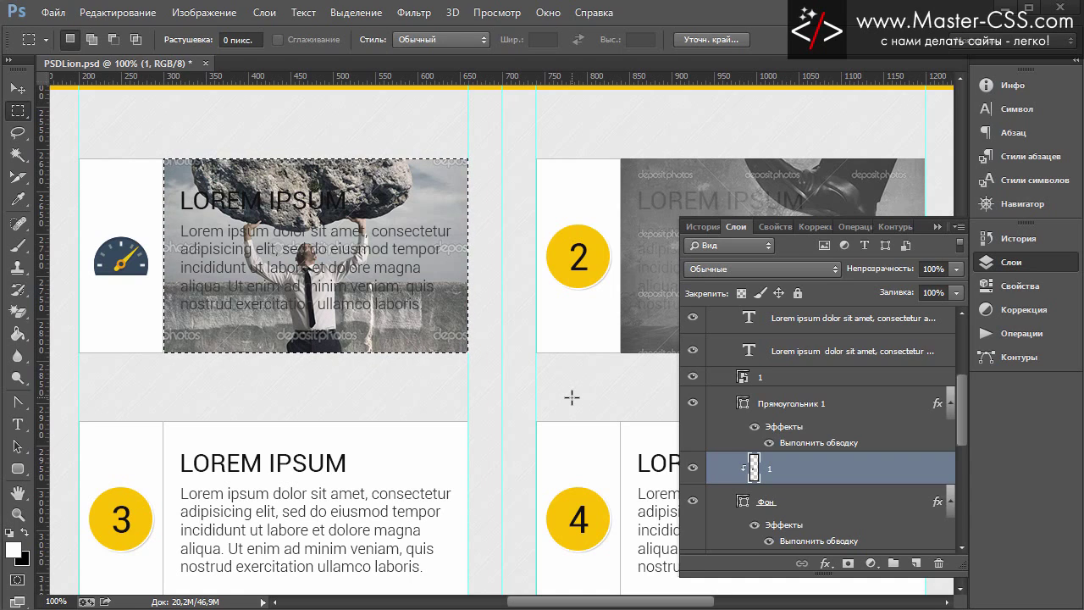
{"action": "key", "text": "Delete"}
{"action": "key", "text": "ctrl+d"}
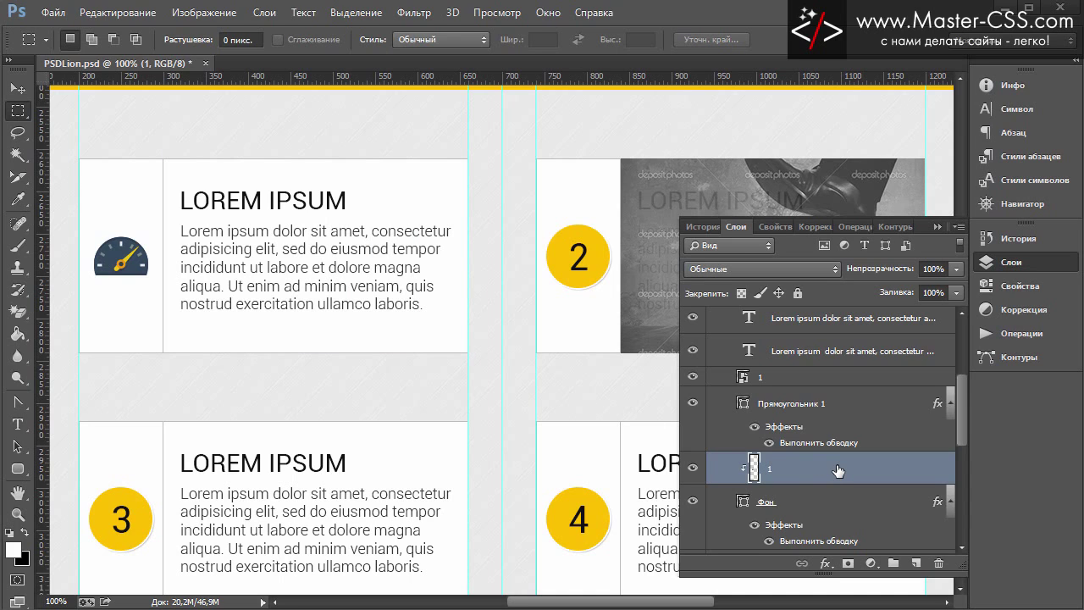
{"action": "key", "text": "Delete"}
{"action": "key", "text": "ctrl+v"}
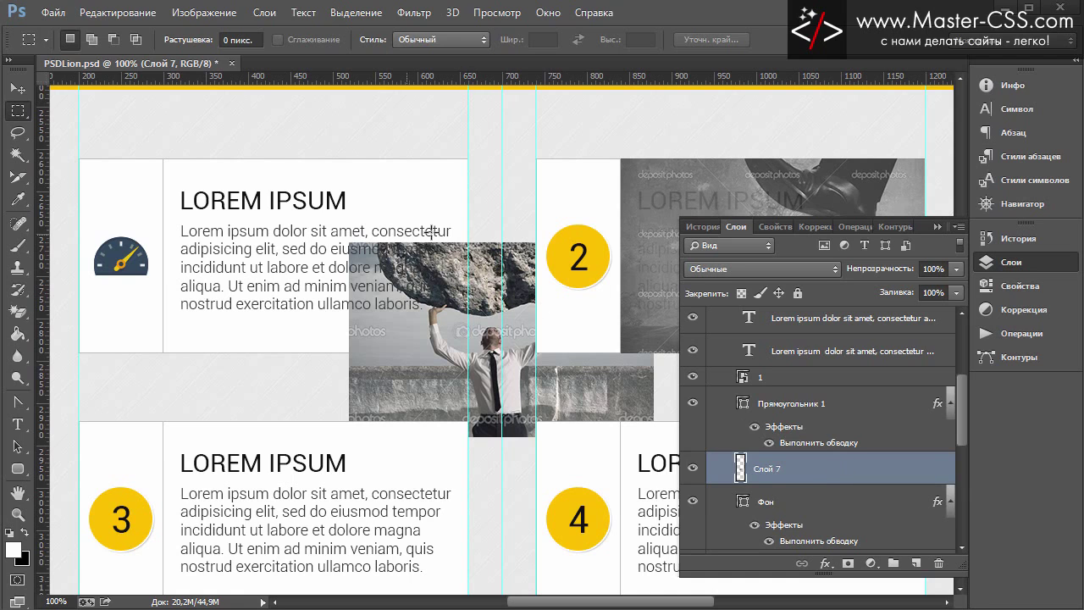
- Clip Слой 7 into the first card, reposition it, and nudge the strip down using the grid
{"action": "right_click", "coordinate": [803, 476]}
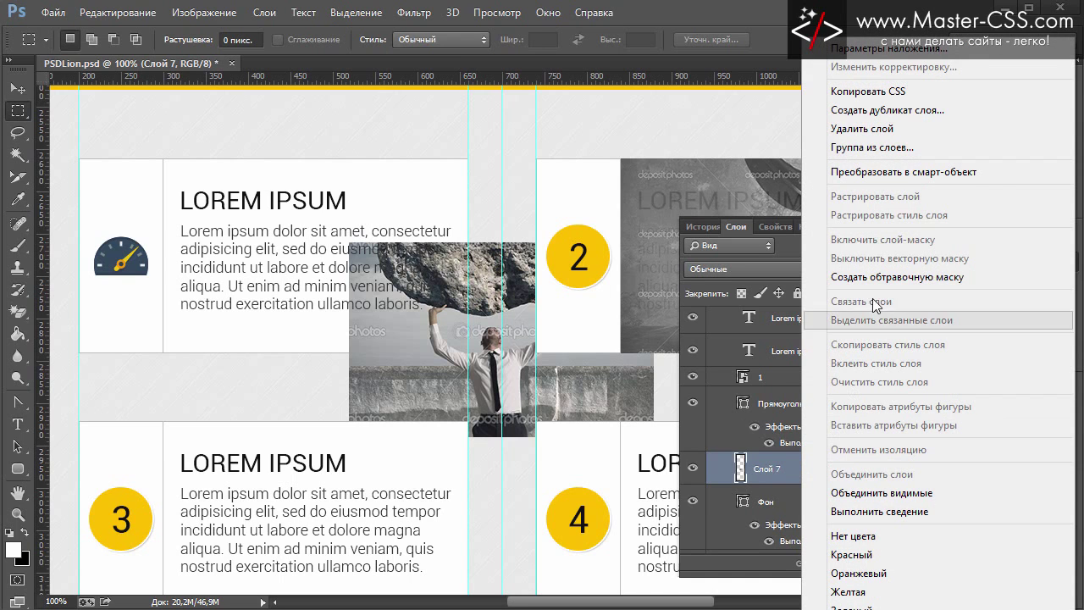
{"action": "left_click", "coordinate": [876, 277]}
{"action": "key", "text": "v"}
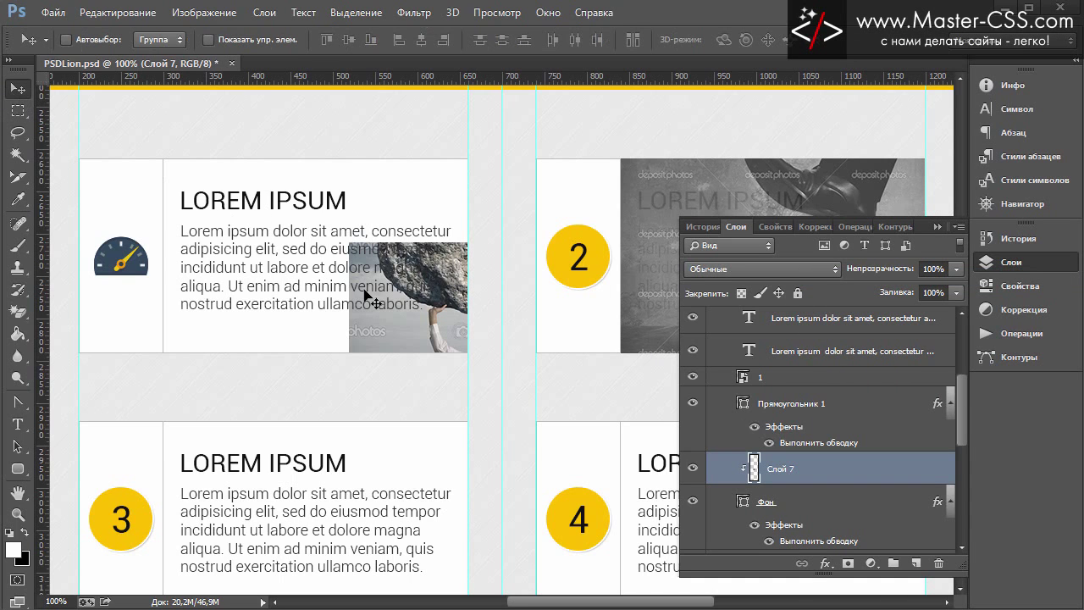
{"action": "left_click_drag", "start_coordinate": [430, 249], "coordinate": [249, 348]}
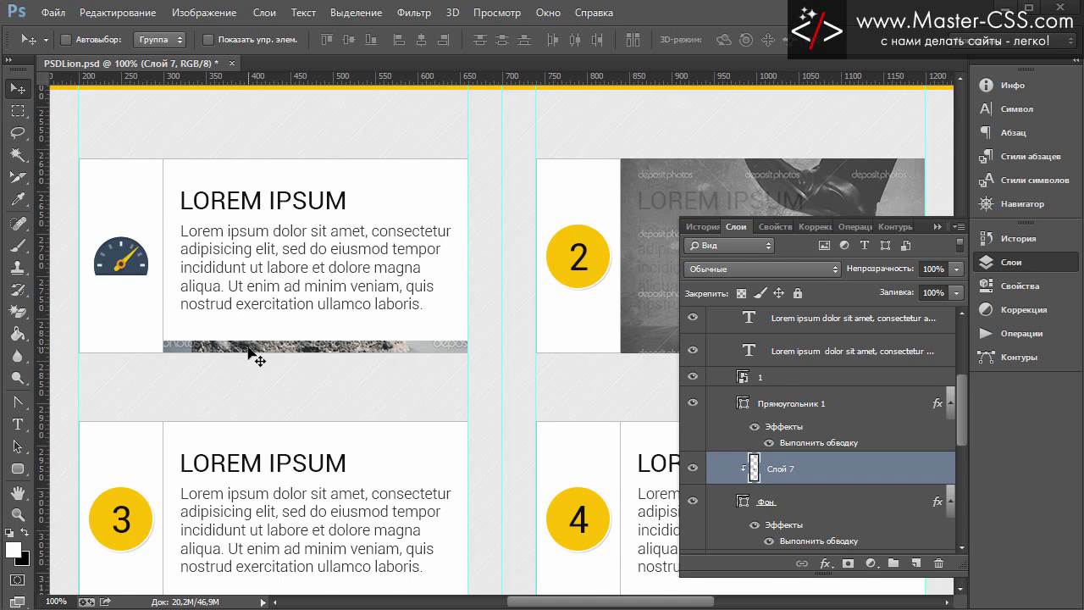
{"action": "key", "text": "ctrl+apostrophe"}
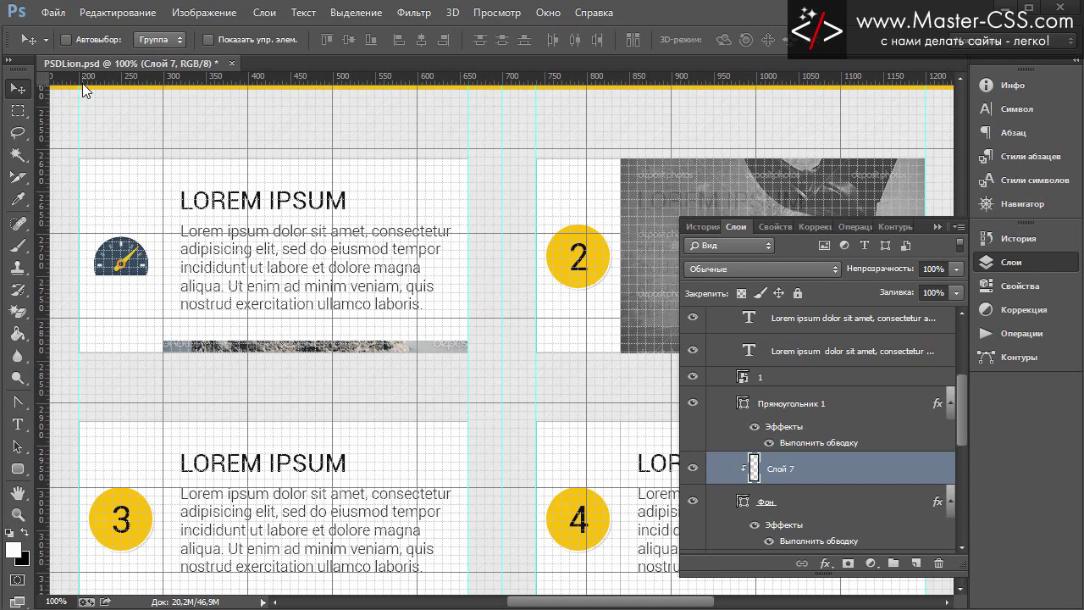
{"action": "key", "text": "Down"}
{"action": "key", "text": "Down"}
{"action": "key", "text": "Down"}
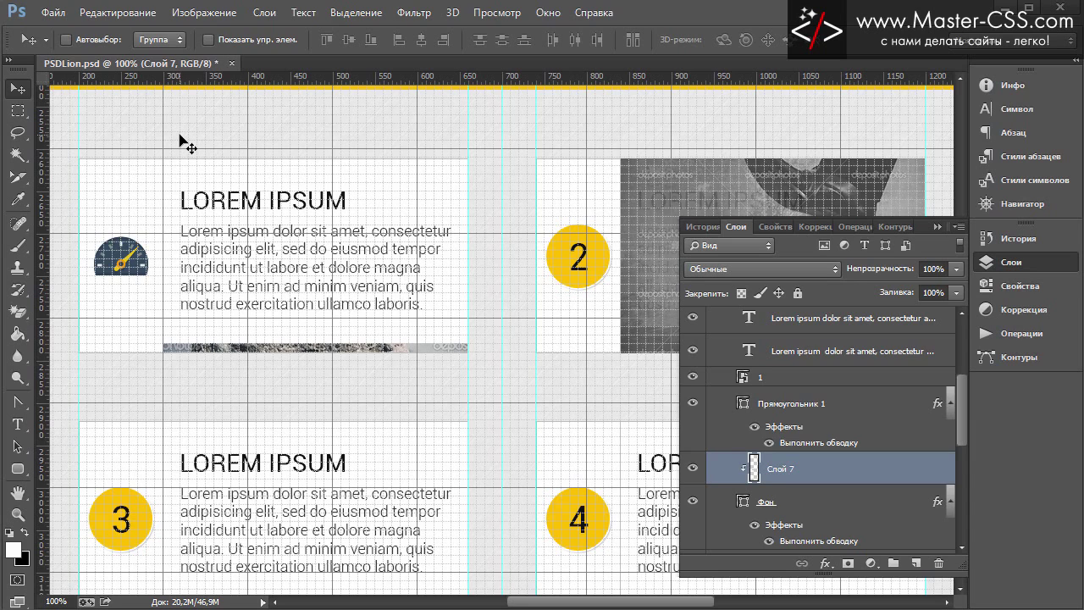
{"action": "key", "text": "ctrl+apostrophe"}
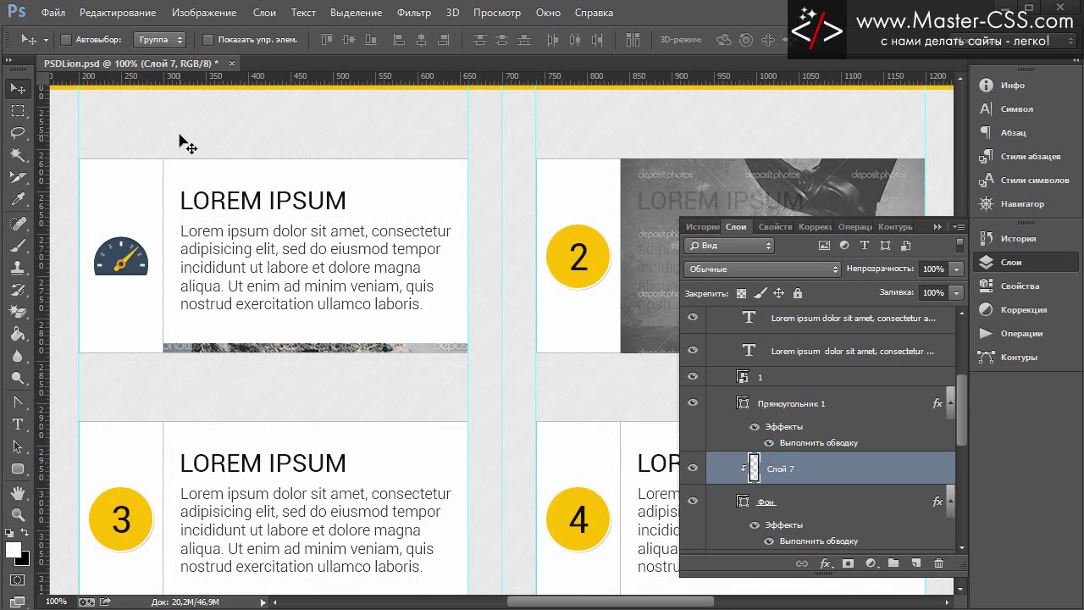
- Collapse the first promo block and expand the Промоблок 2 group in the Layers panel
{"action": "scroll", "coordinate": [350, 284], "scroll_direction": "down", "scroll_amount": 3}
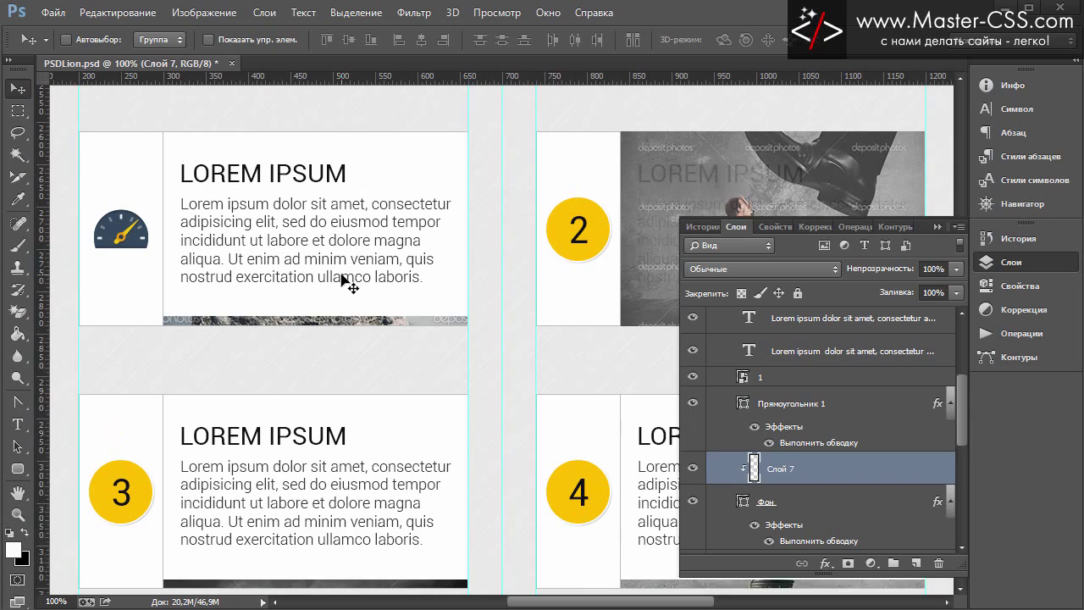
{"action": "scroll", "coordinate": [349, 284], "scroll_direction": "up", "scroll_amount": 2}
{"action": "scroll", "coordinate": [835, 435], "scroll_direction": "up", "scroll_amount": 5}
{"action": "left_click", "coordinate": [726, 408]}
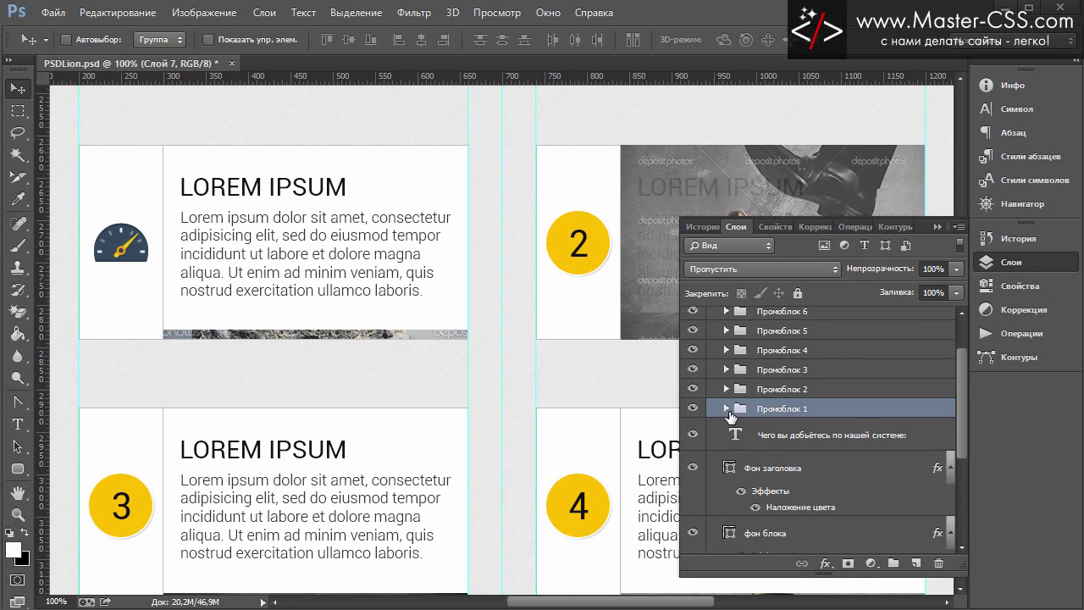
{"action": "left_click", "coordinate": [726, 389]}
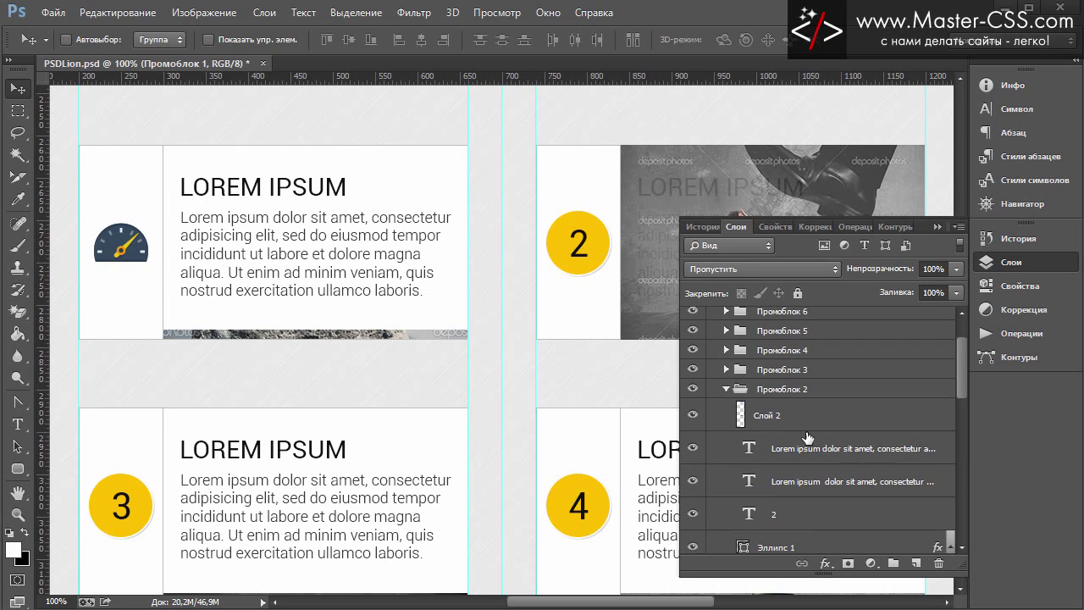
{"action": "scroll", "coordinate": [829, 428], "scroll_direction": "down", "scroll_amount": 3}
{"action": "scroll", "coordinate": [829, 428], "scroll_direction": "down", "scroll_amount": 2}
{"action": "scroll", "coordinate": [829, 428], "scroll_direction": "down", "scroll_amount": 1}
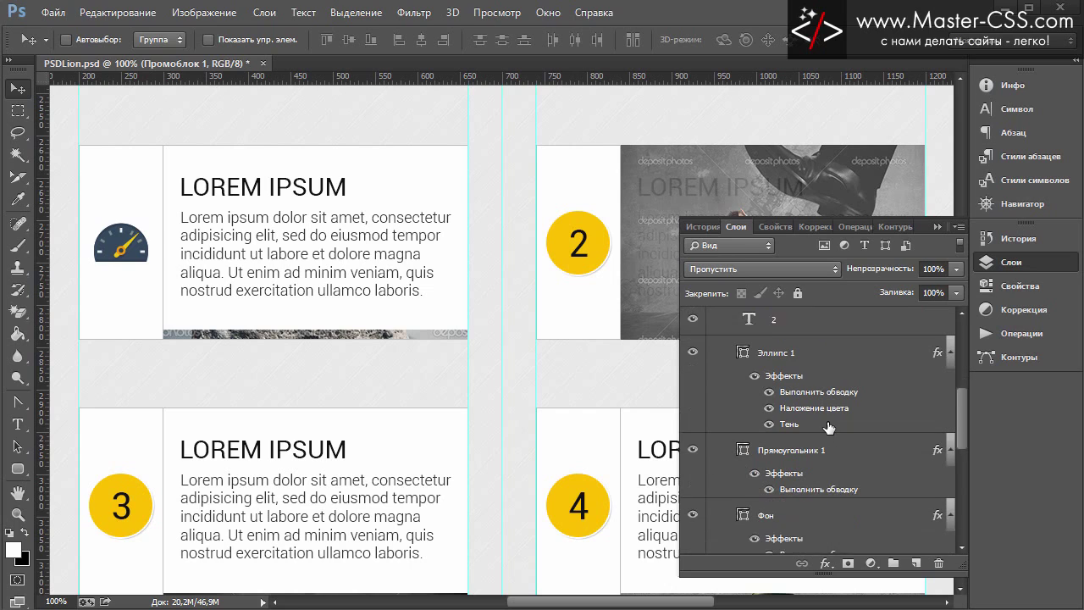
{"action": "scroll", "coordinate": [829, 428], "scroll_direction": "down", "scroll_amount": 1}
- Delete the Эллипс 1 circle and 2 number layers, then pick the yellow star icon 2.png
{"action": "left_click", "coordinate": [797, 339]}
{"action": "scroll", "coordinate": [843, 425], "scroll_direction": "up", "scroll_amount": 1}
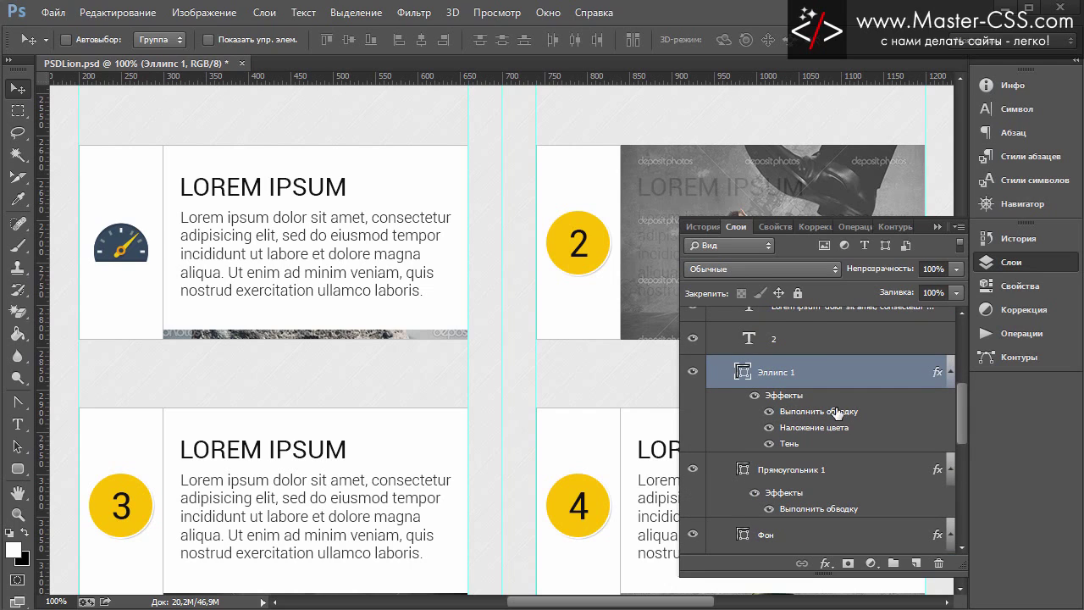
{"action": "left_click", "coordinate": [796, 343], "text": "ctrl"}
{"action": "key", "text": "Delete"}
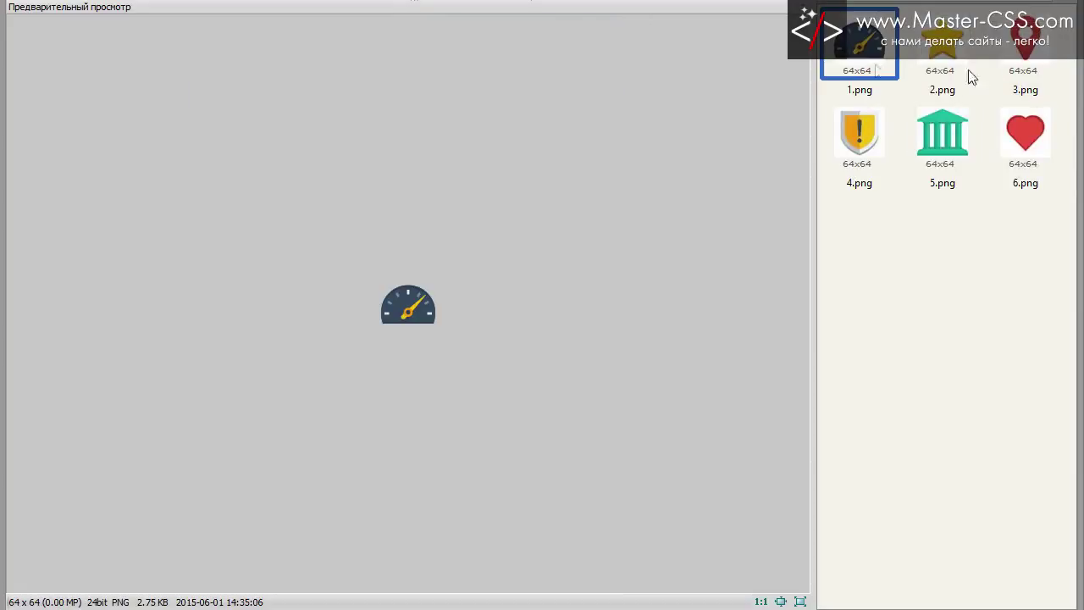
{"action": "key", "text": "Right"}
{"action": "key", "text": "Right"}
{"action": "left_click", "coordinate": [950, 56]}
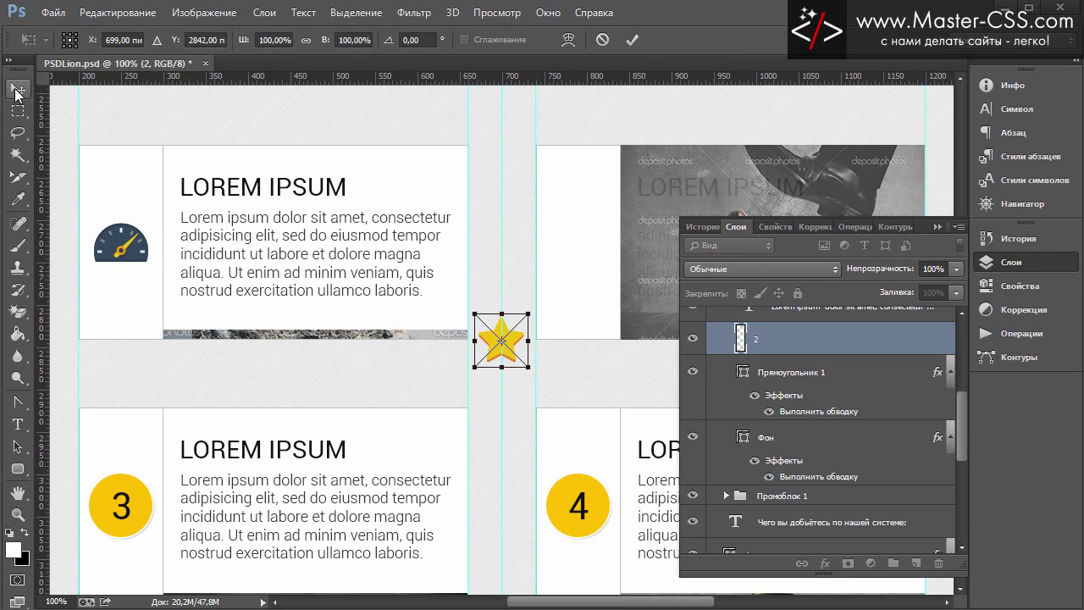
- Place the star icon in the second card's left box, centred vertically and horizontally on its rectangle
{"action": "left_click", "coordinate": [16, 94]}
{"action": "left_click", "coordinate": [457, 254]}
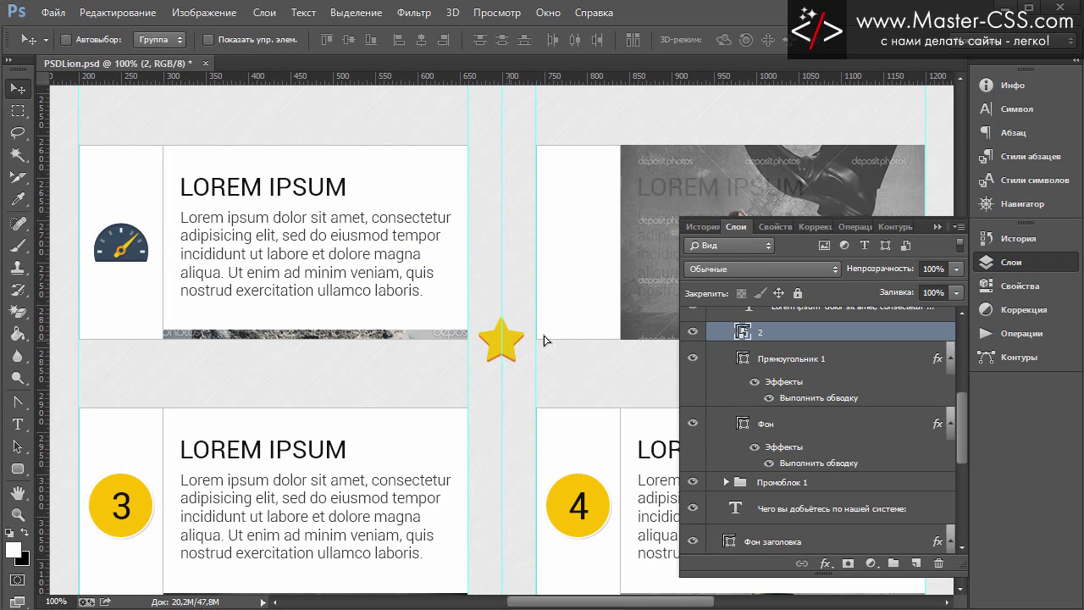
{"action": "mouse_move", "coordinate": [516, 349]}
{"action": "left_mouse_down"}
{"action": "mouse_move", "coordinate": [584, 244]}
{"action": "mouse_move", "coordinate": [594, 249]}
{"action": "left_mouse_up"}
{"action": "scroll", "coordinate": [870, 442], "scroll_direction": "up", "scroll_amount": 2}
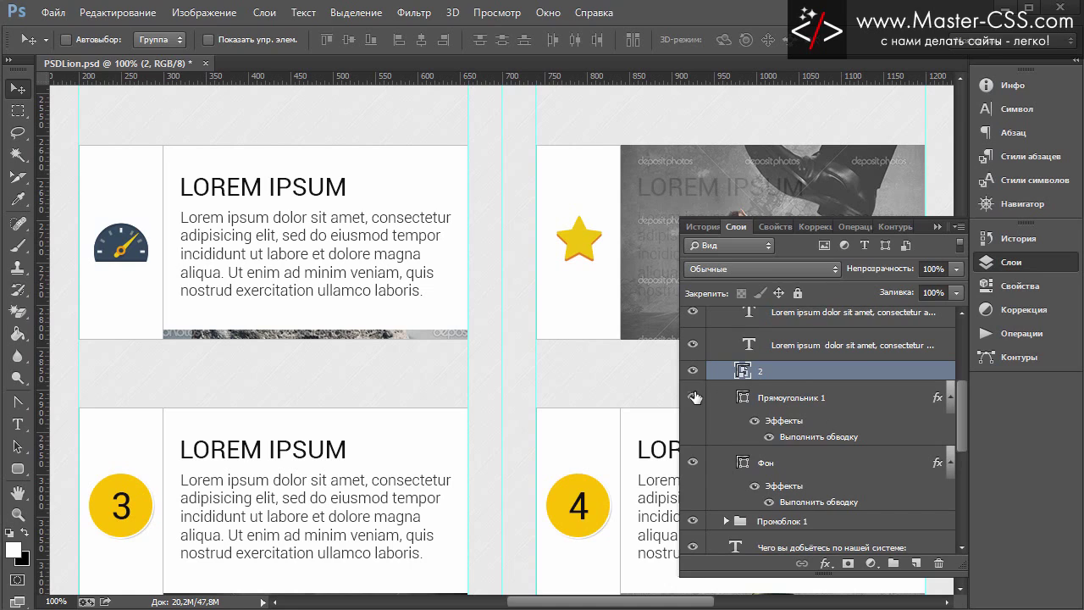
{"action": "left_click", "coordinate": [813, 403], "text": "shift"}
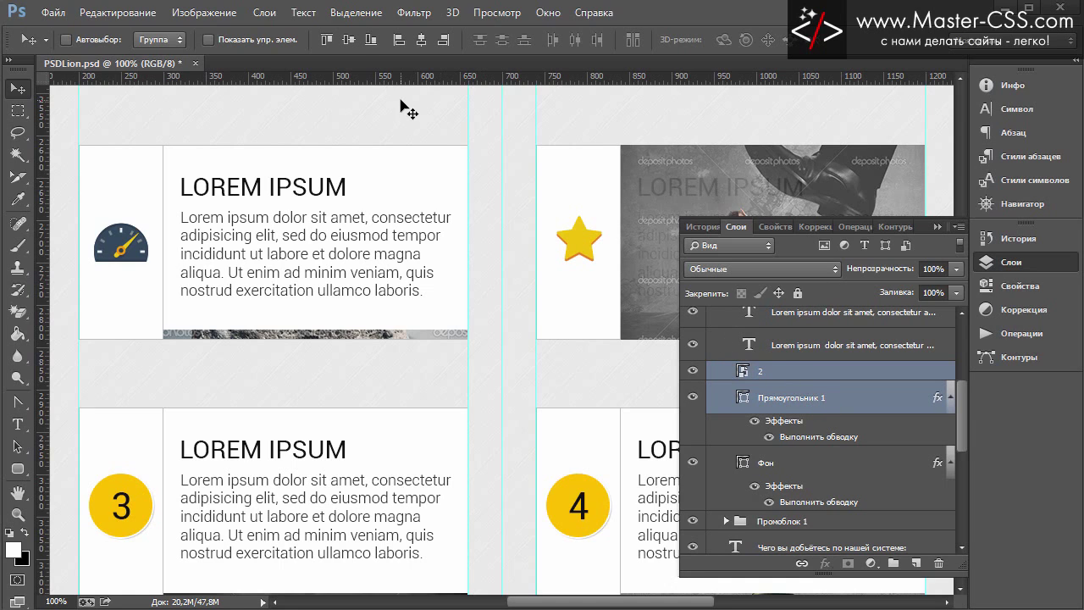
{"action": "left_click", "coordinate": [349, 41]}
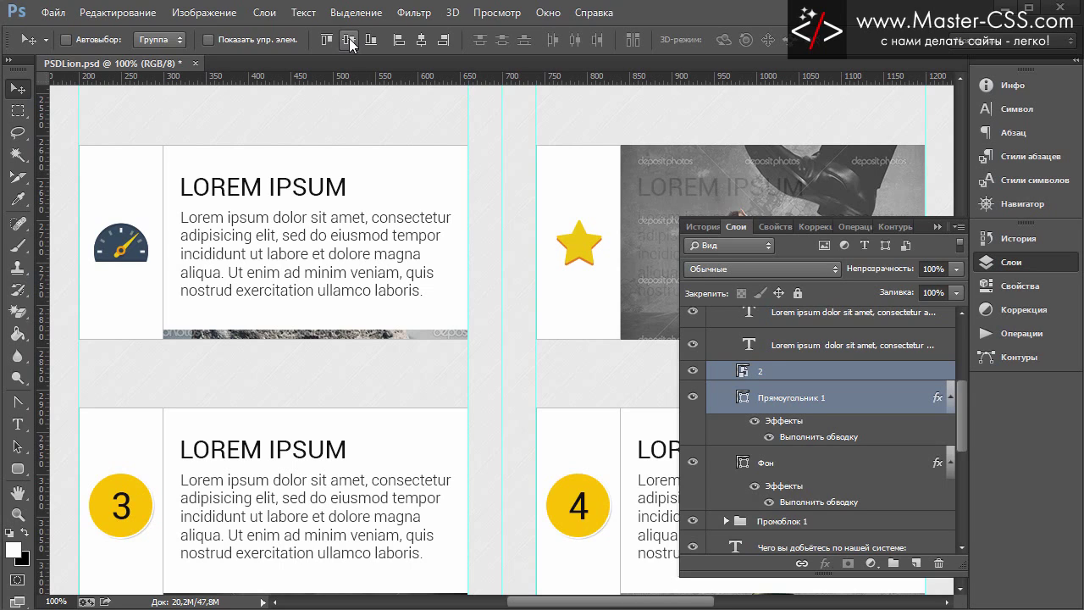
{"action": "left_click", "coordinate": [420, 43]}
- Scroll through the Layers panel and select the Слой 2 photo layer
{"action": "scroll", "coordinate": [781, 394], "scroll_direction": "up", "scroll_amount": 5}
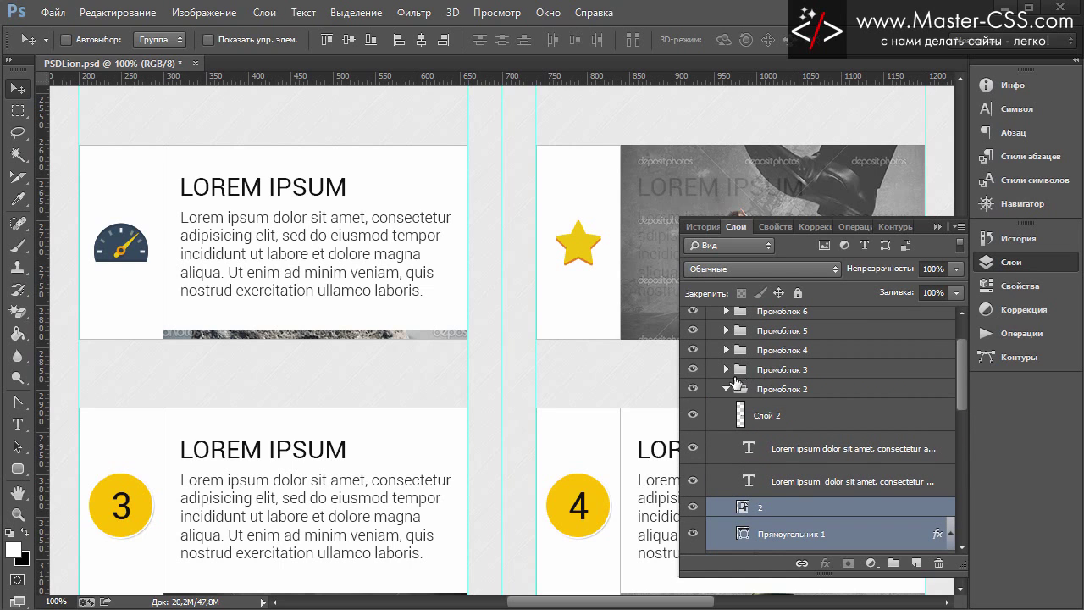
{"action": "scroll", "coordinate": [515, 308], "scroll_direction": "up", "scroll_amount": 2}
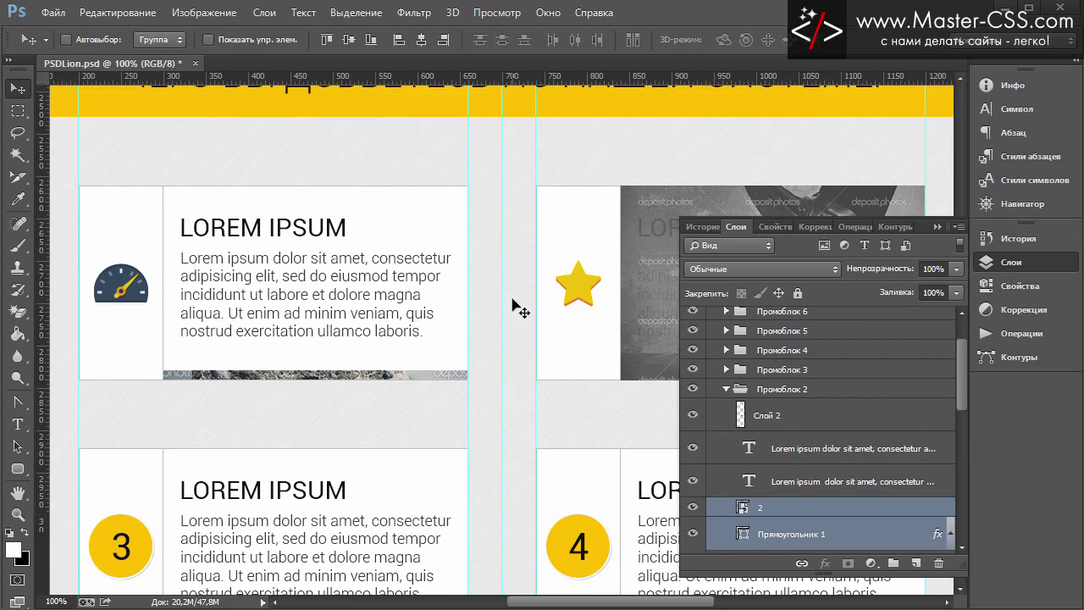
{"action": "scroll", "coordinate": [613, 203], "scroll_direction": "up", "scroll_amount": 3}
{"action": "scroll", "coordinate": [500, 341], "scroll_direction": "down", "scroll_amount": 3}
{"action": "scroll", "coordinate": [501, 342], "scroll_direction": "down", "scroll_amount": 3}
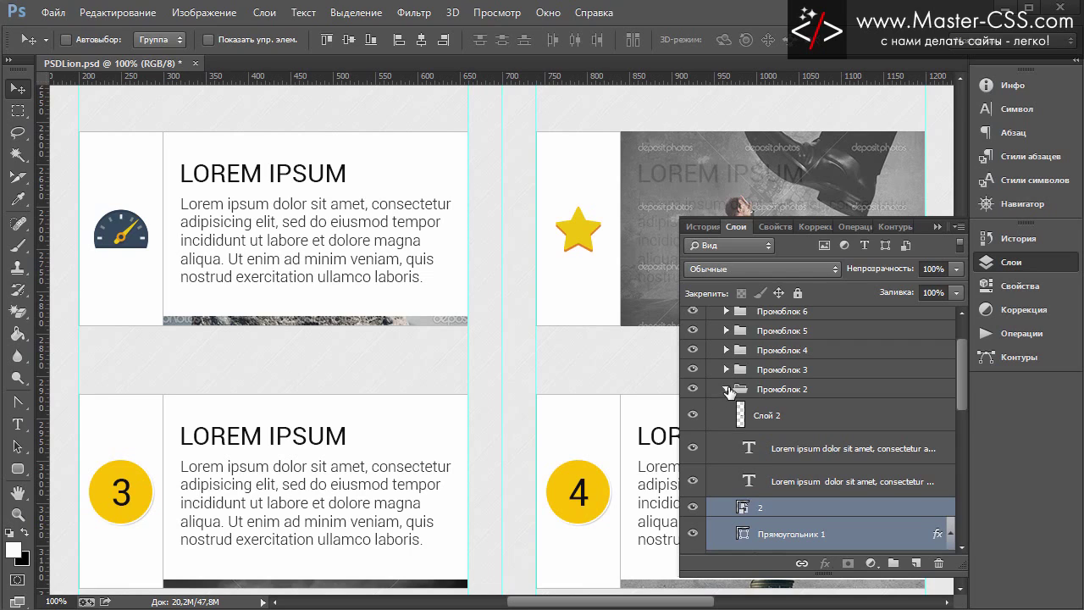
{"action": "scroll", "coordinate": [805, 453], "scroll_direction": "down", "scroll_amount": 4}
{"action": "scroll", "coordinate": [804, 453], "scroll_direction": "up", "scroll_amount": 3}
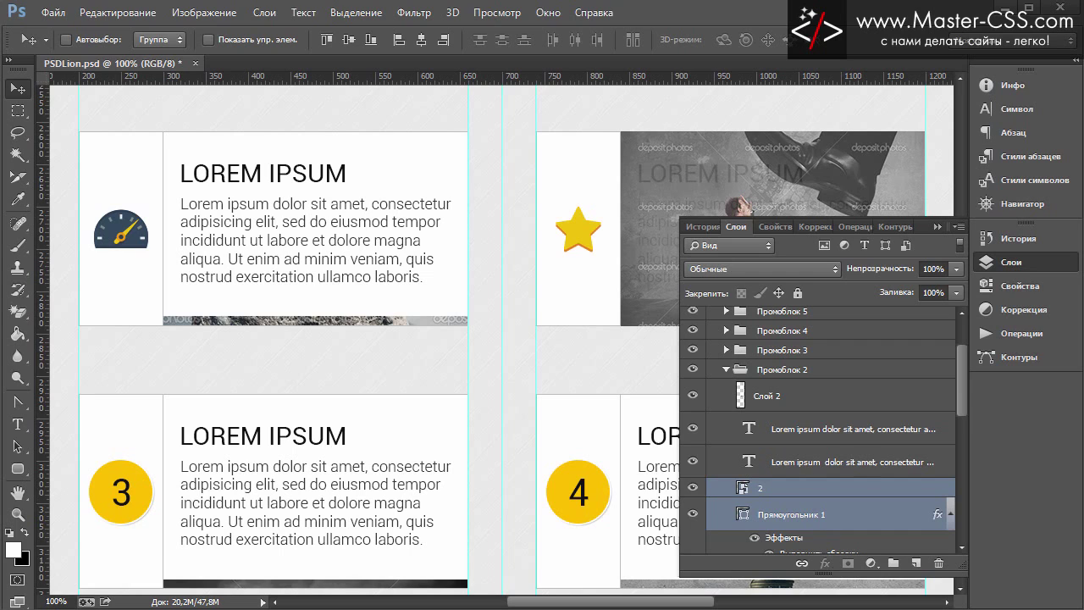
{"action": "left_click", "coordinate": [808, 405]}
- Hide the Слой 2 photo and pick stock photo 2.jpg of the man on a rock
{"action": "left_click", "coordinate": [692, 396]}
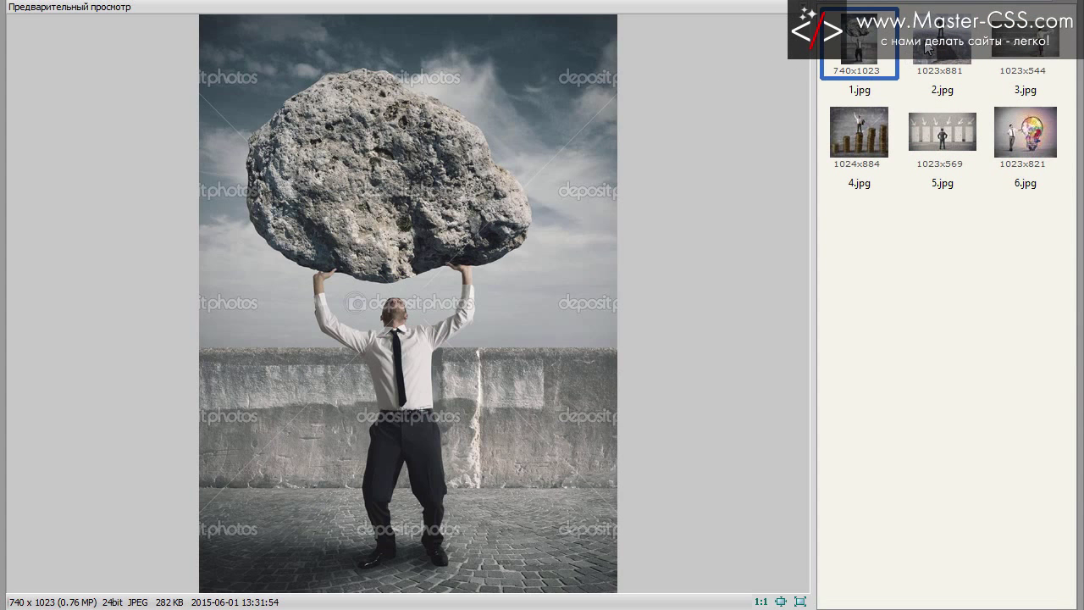
{"action": "left_click", "coordinate": [927, 48]}
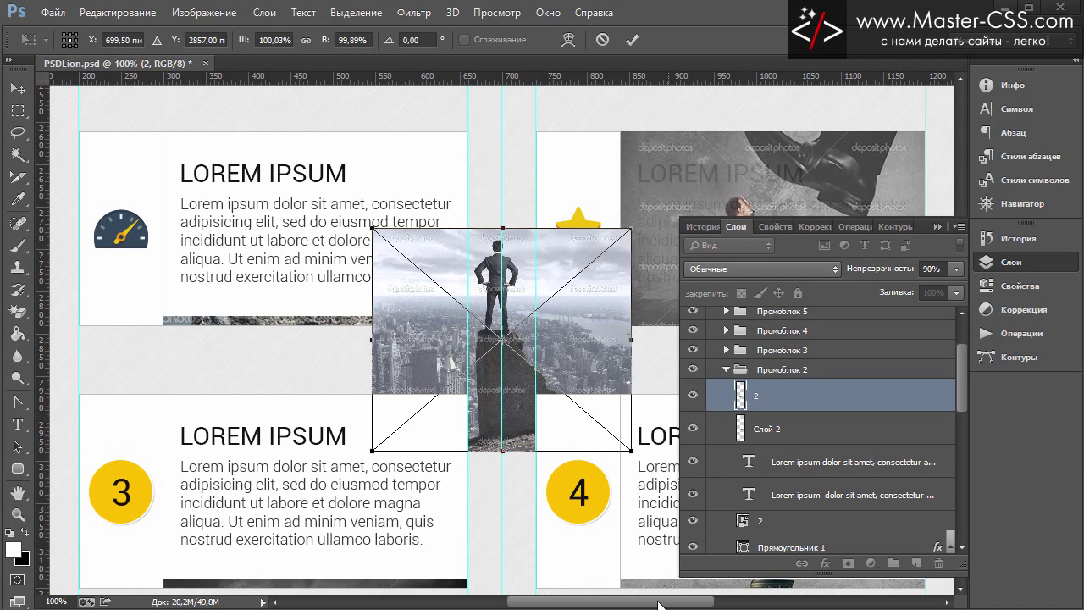
- Position the city-rock photo over the second card's image area and scale it proportionally to 124.14%
{"action": "scroll", "coordinate": [659, 584], "scroll_direction": "right", "scroll_amount": 6}
{"action": "scroll", "coordinate": [660, 559], "scroll_direction": "right", "scroll_amount": 2}
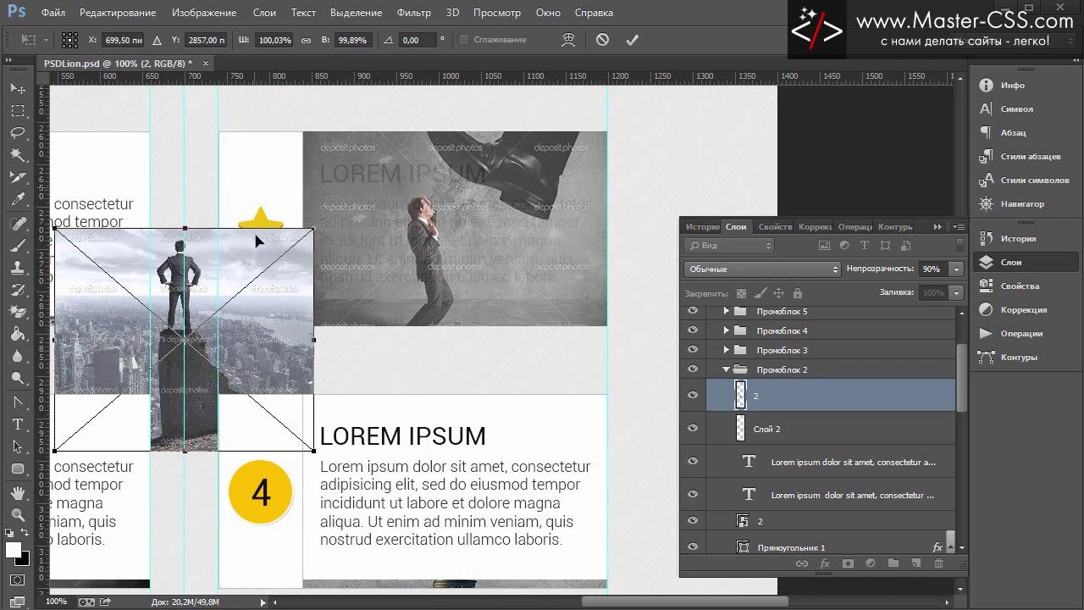
{"action": "left_click_drag", "start_coordinate": [255, 240], "coordinate": [496, 157]}
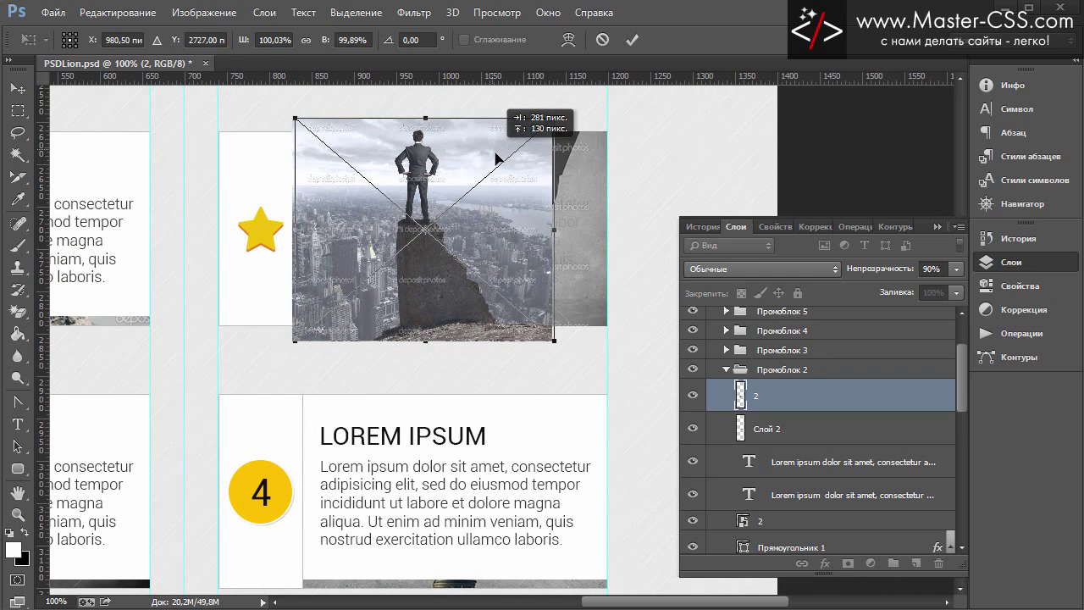
{"action": "left_click_drag", "start_coordinate": [554, 228], "coordinate": [617, 233]}
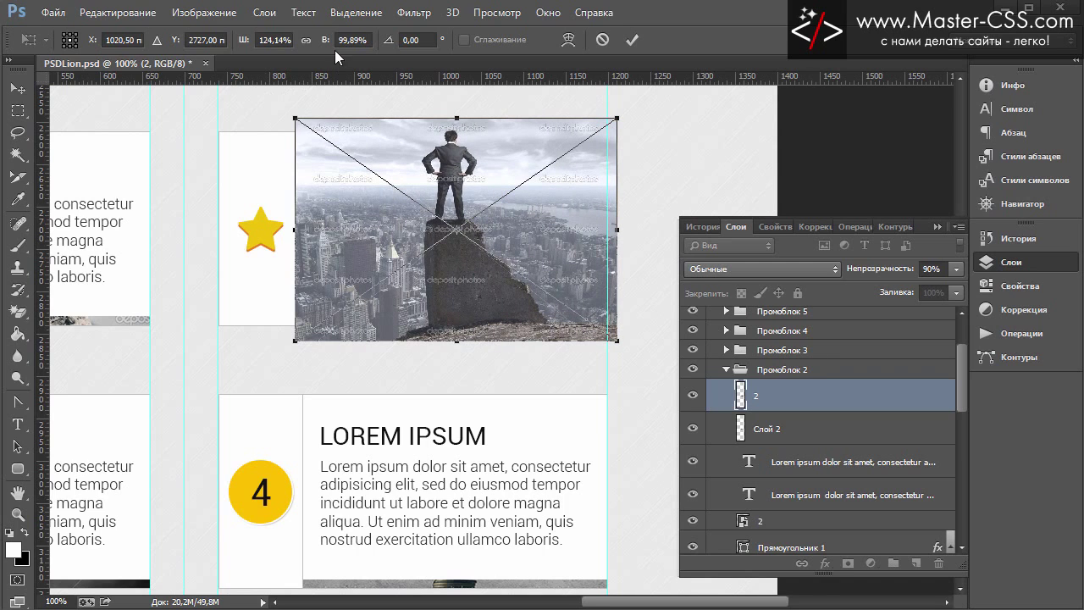
{"action": "left_click", "coordinate": [306, 40]}
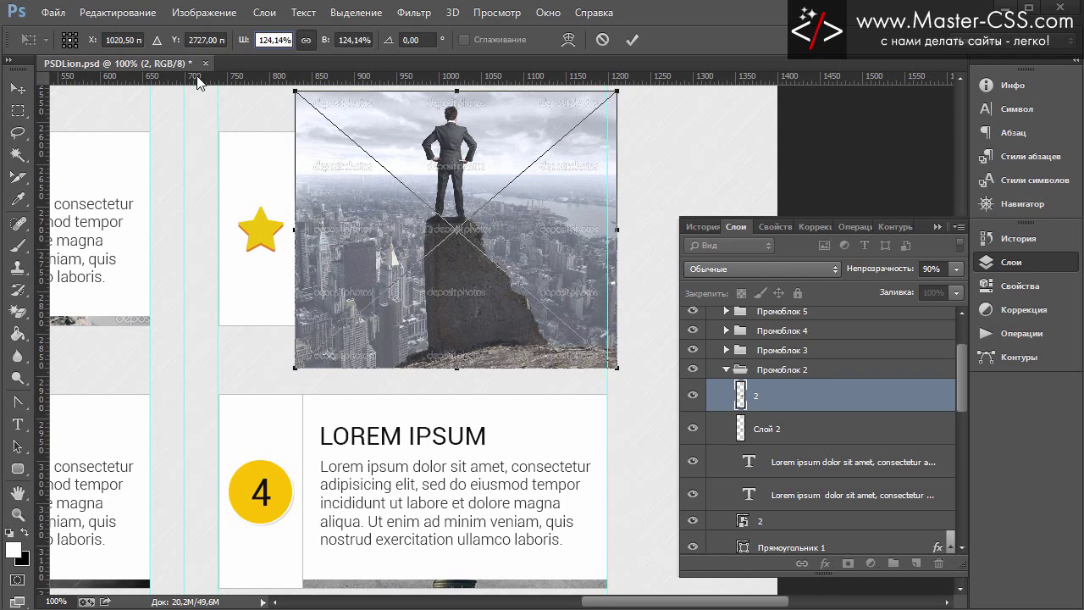
{"action": "left_click", "coordinate": [17, 88]}
{"action": "left_click", "coordinate": [364, 247]}
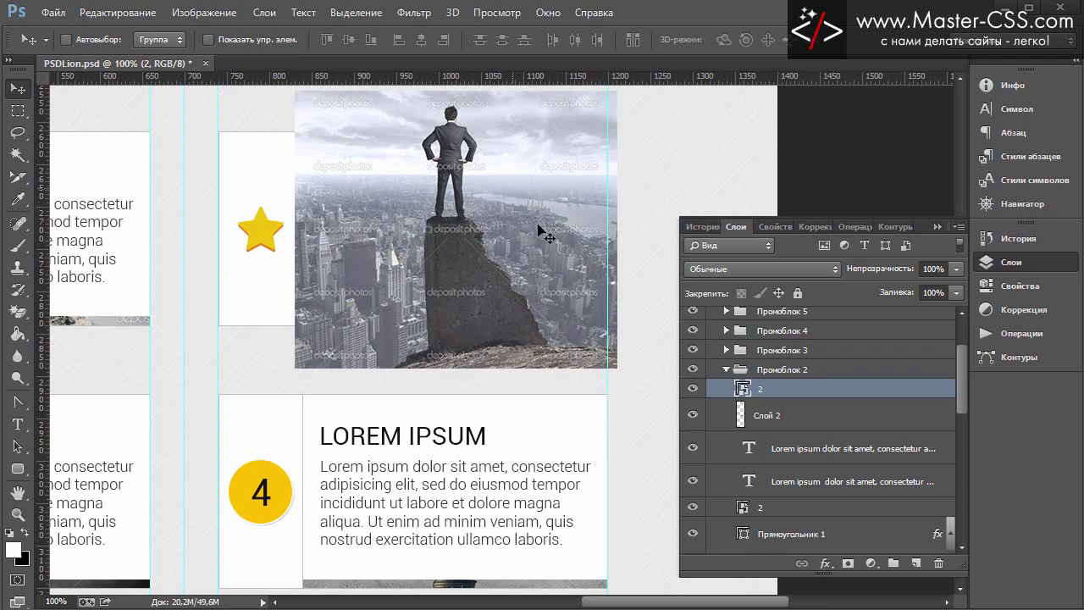
- Rasterize the photo as layer "2" and nudge it slightly down into place
{"action": "right_click", "coordinate": [792, 392]}
{"action": "left_click", "coordinate": [847, 246]}
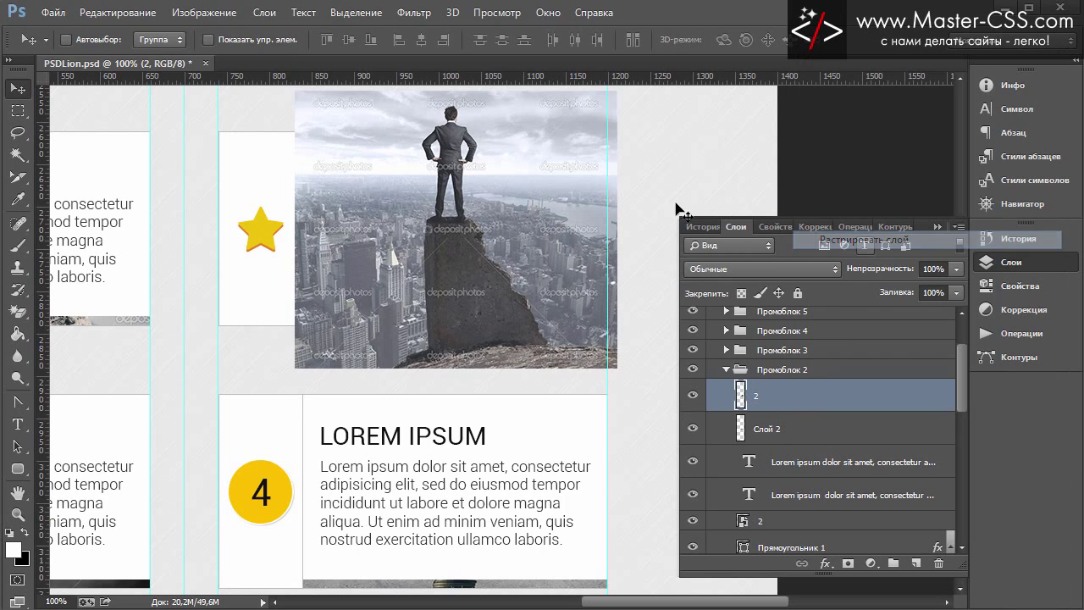
{"action": "key", "text": "Down"}
{"action": "key", "text": "Down"}
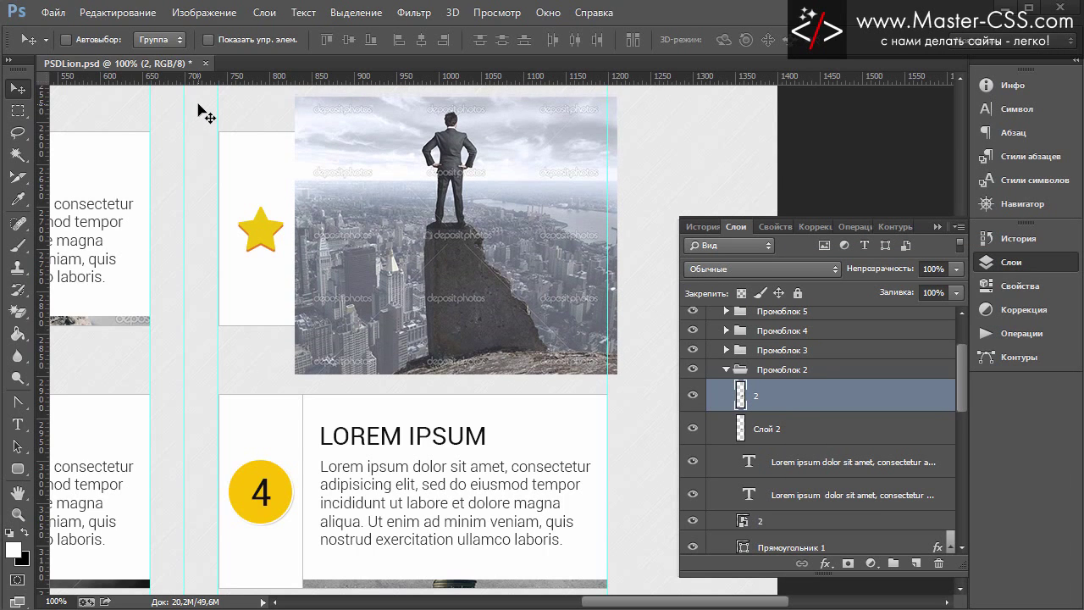
{"action": "key", "text": "Down"}
{"action": "key", "text": "Down"}
{"action": "key", "text": "Down"}
{"action": "key", "text": "Down"}
{"action": "key", "text": "Down"}
{"action": "key", "text": "Down"}
{"action": "key", "text": "Down"}
{"action": "key", "text": "Down"}
{"action": "key", "text": "Down"}
{"action": "key", "text": "Down"}
{"action": "key", "text": "Down"}
{"action": "key", "text": "Down"}
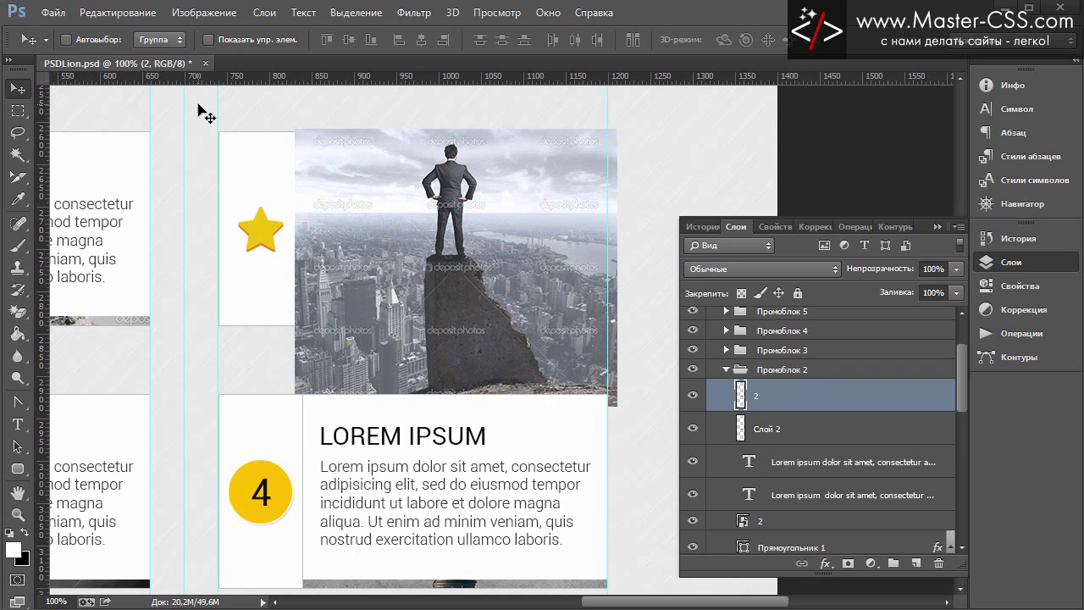
{"action": "key", "text": "Down"}
{"action": "key", "text": "Down"}
{"action": "key", "text": "Down"}
{"action": "key", "text": "Up"}
{"action": "key", "text": "Up"}
{"action": "key", "text": "Up"}
{"action": "key", "text": "Up"}
{"action": "key", "text": "Up"}
{"action": "key", "text": "Up"}
{"action": "key", "text": "Up"}
{"action": "key", "text": "Up"}
- With guides shown, draw a 360×230 px rectangular selection matching the star block's box
{"action": "left_click", "coordinate": [17, 110]}
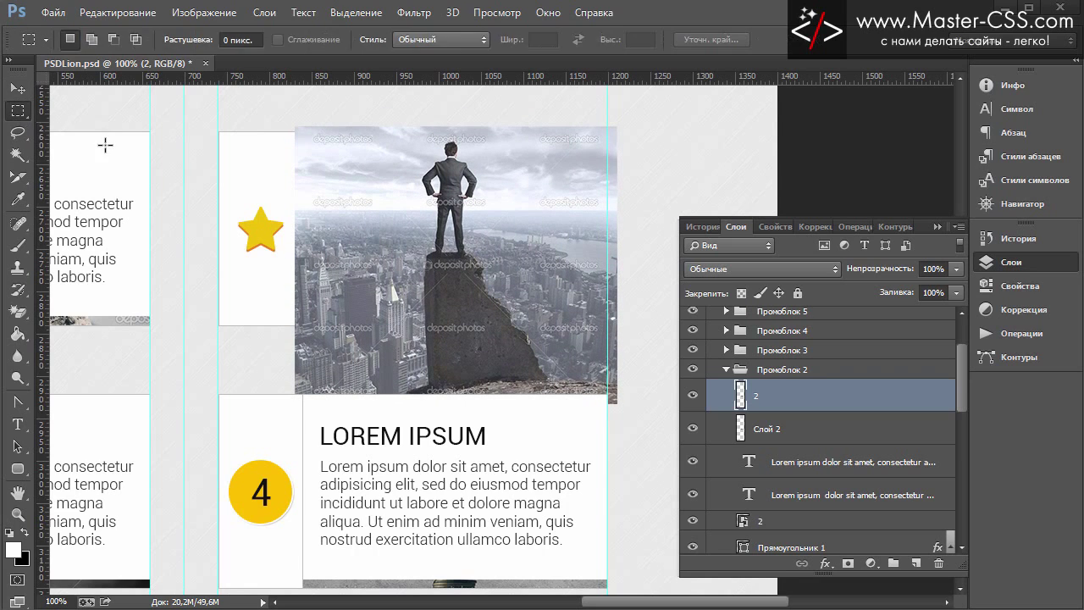
{"action": "key", "text": "ctrl+h"}
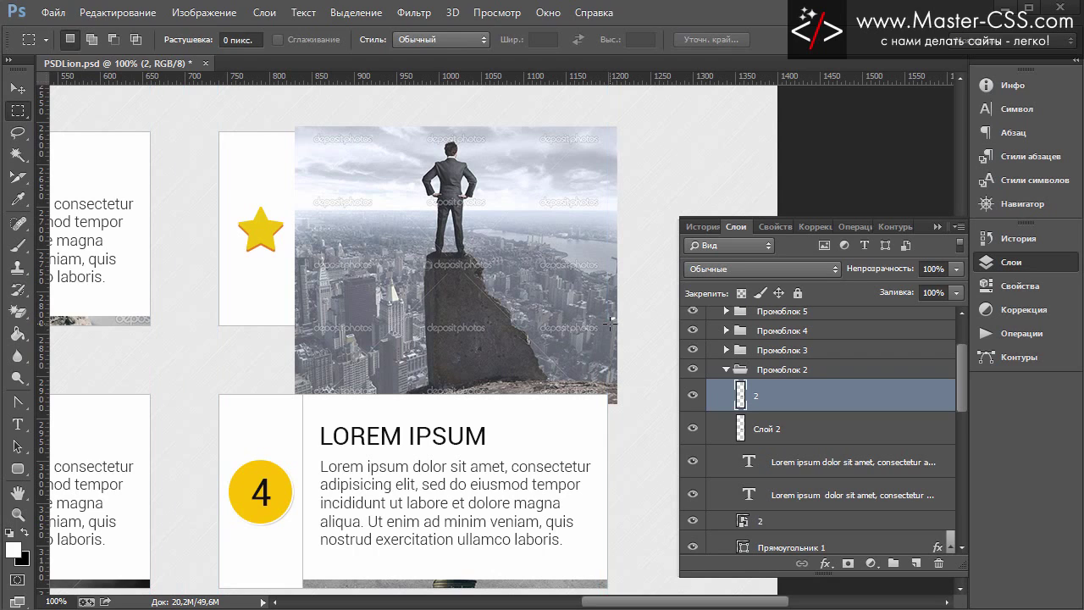
{"action": "key", "text": "ctrl+h"}
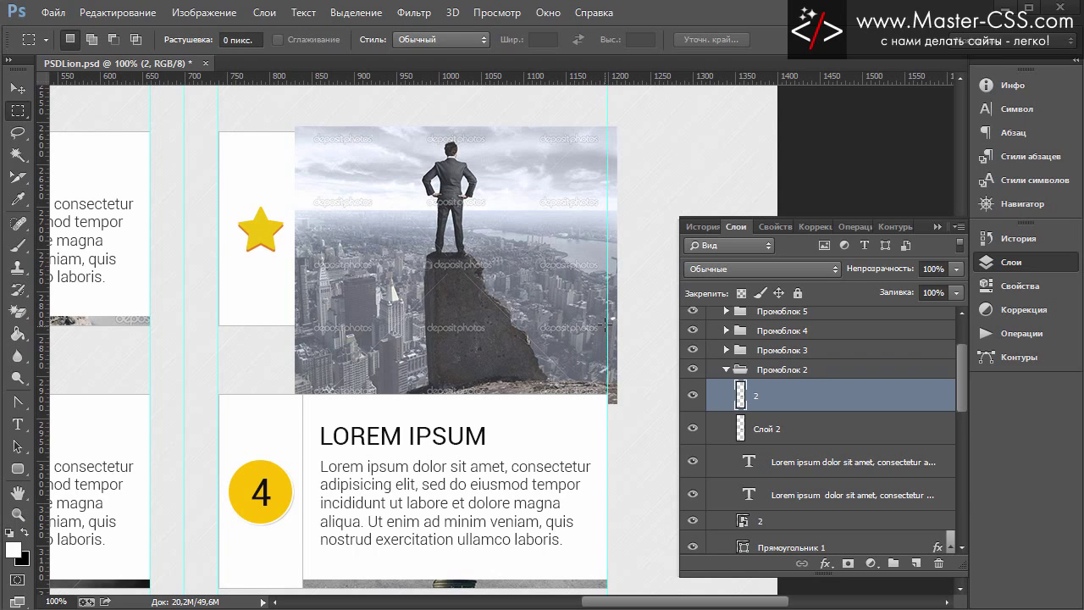
{"action": "mouse_move", "coordinate": [608, 322]}
{"action": "left_mouse_down"}
{"action": "mouse_move", "coordinate": [294, 132]}
{"action": "mouse_move", "coordinate": [303, 136]}
{"action": "left_mouse_up"}
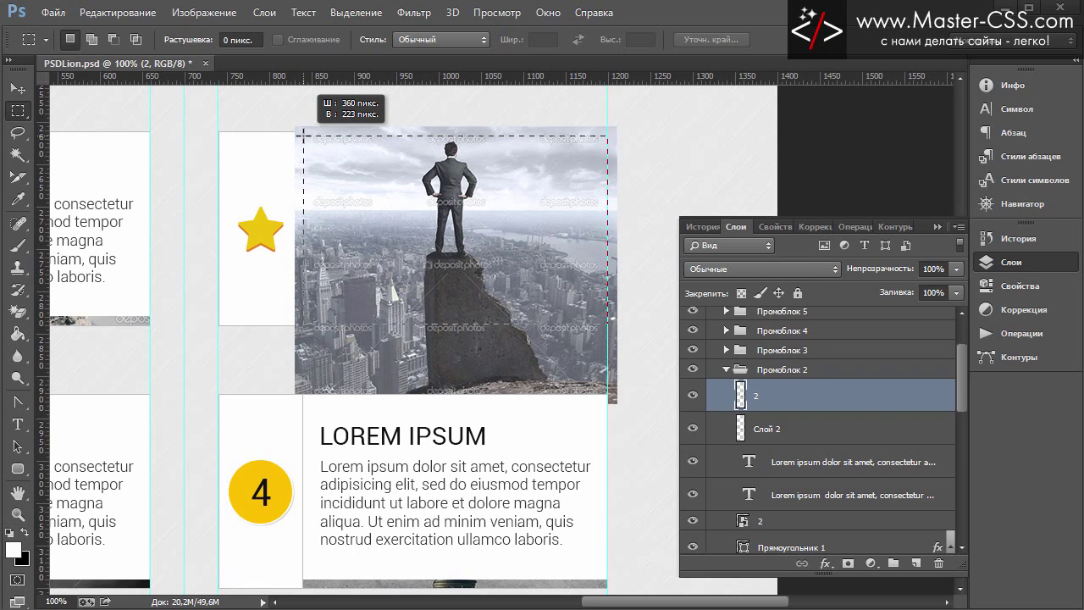
{"action": "left_click_drag", "start_coordinate": [304, 136], "coordinate": [303, 129]}
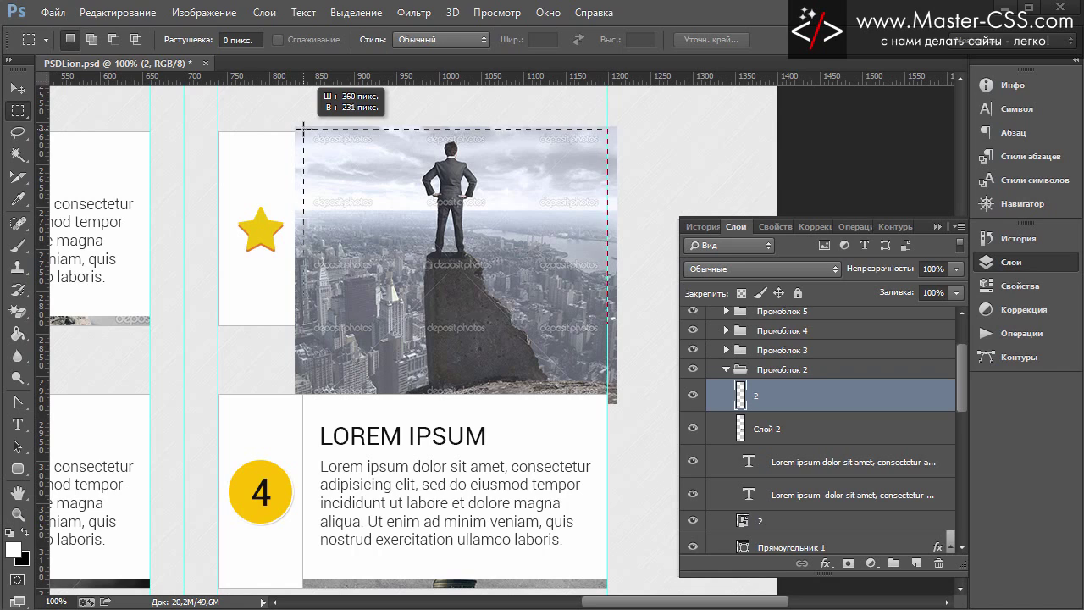
{"action": "left_click_drag", "start_coordinate": [304, 128], "coordinate": [303, 128]}
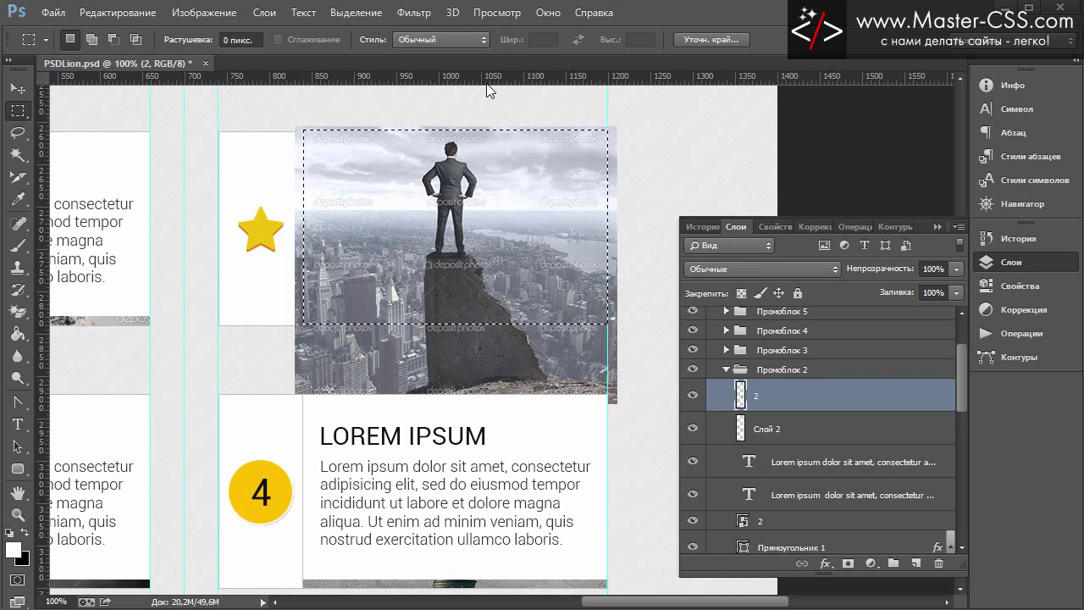
{"action": "key", "text": "Down"}
{"action": "key", "text": "Down"}
{"action": "key", "text": "Down"}
{"action": "key", "text": "Down"}
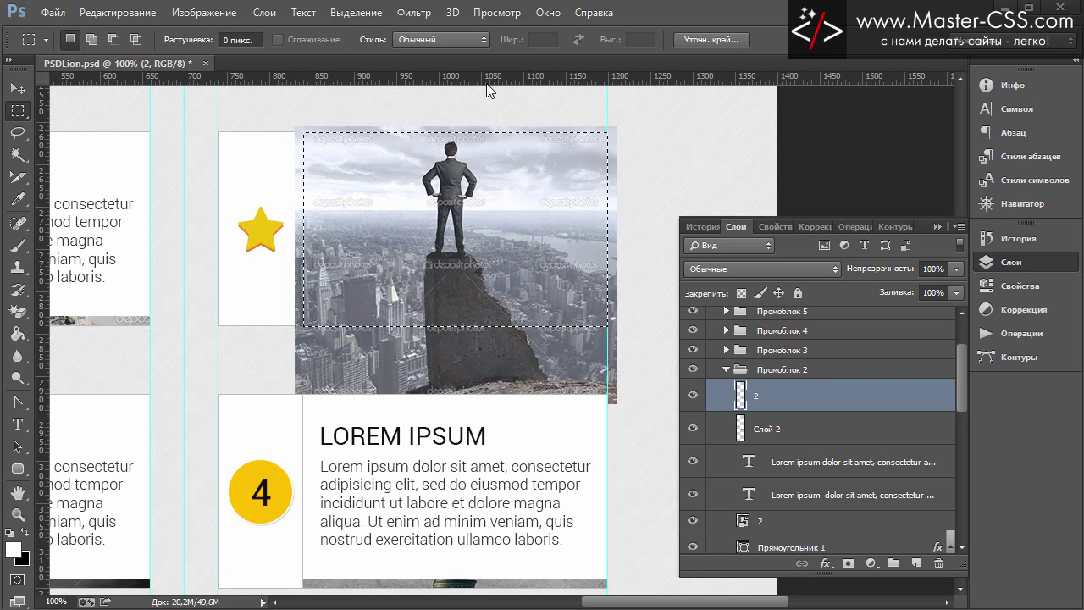
{"action": "key", "text": "Down"}
{"action": "key", "text": "Down"}
{"action": "key", "text": "Down"}
{"action": "key", "text": "Down"}
{"action": "key", "text": "Down"}
{"action": "key", "text": "Down"}
{"action": "key", "text": "Down"}
{"action": "key", "text": "Down"}
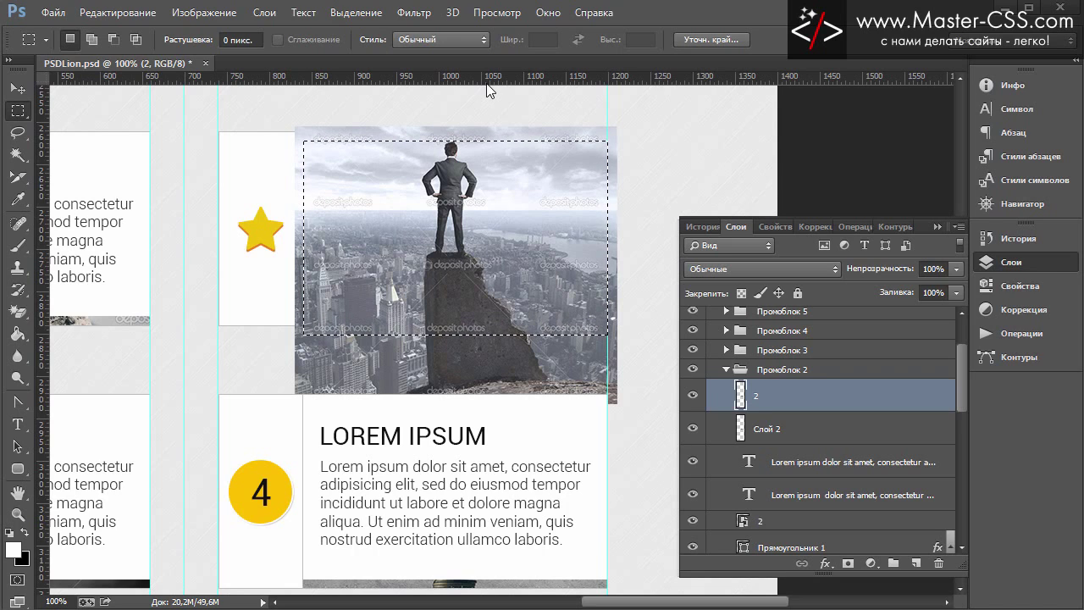
- Cut the selected photo piece, remove the leftover layer, and paste it as Слой 8
{"action": "key", "text": "ctrl+v"}
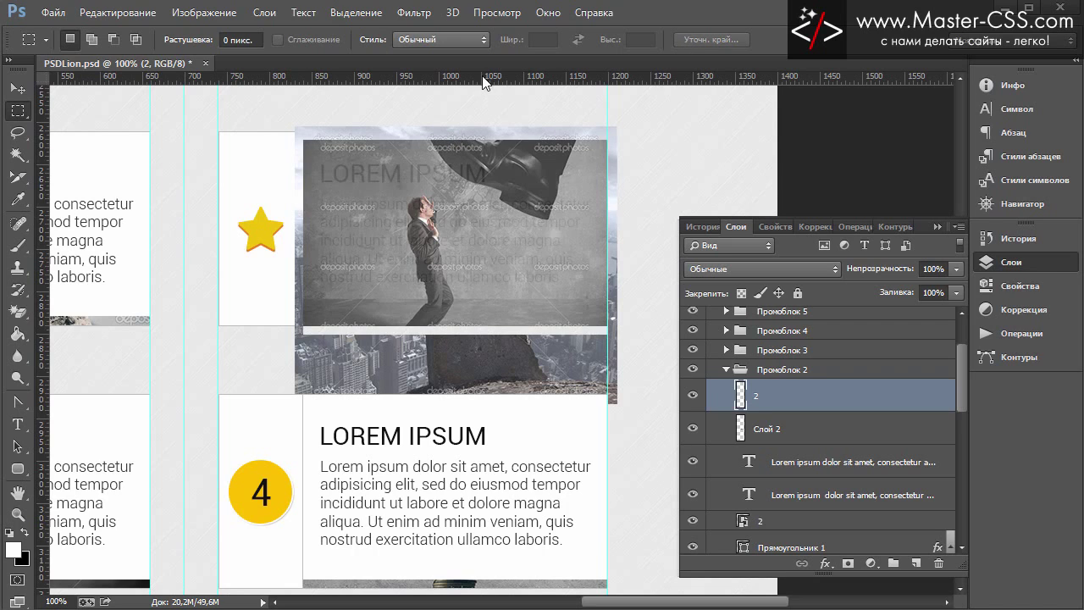
{"action": "key", "text": "ctrl+e"}
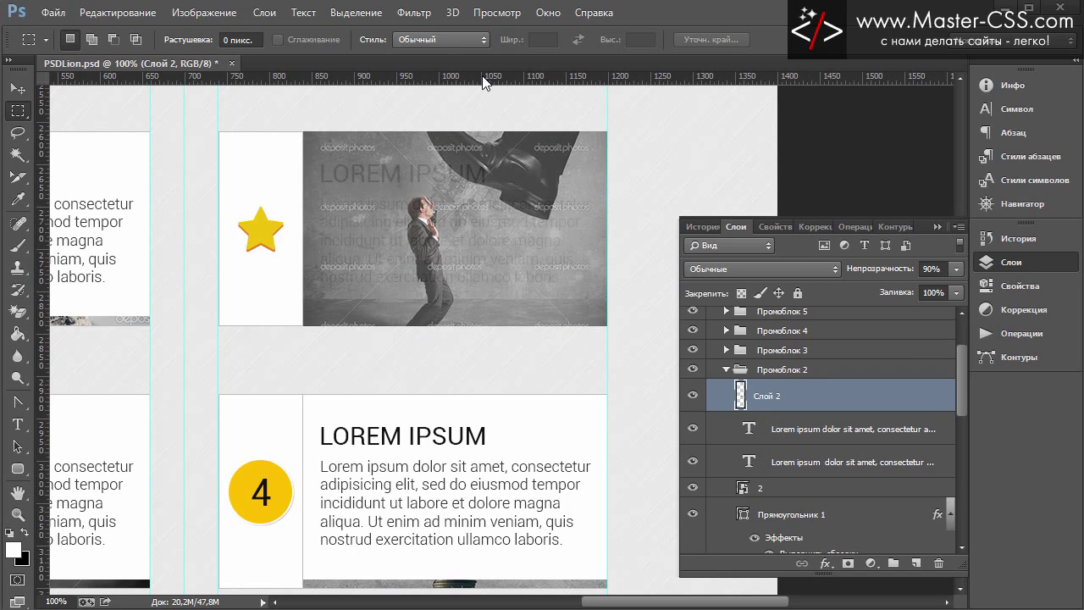
{"action": "key", "text": "ctrl+v"}
- Move Слой 8 into the star block's box and delete the old giant-shoe layer
{"action": "left_click", "coordinate": [16, 88]}
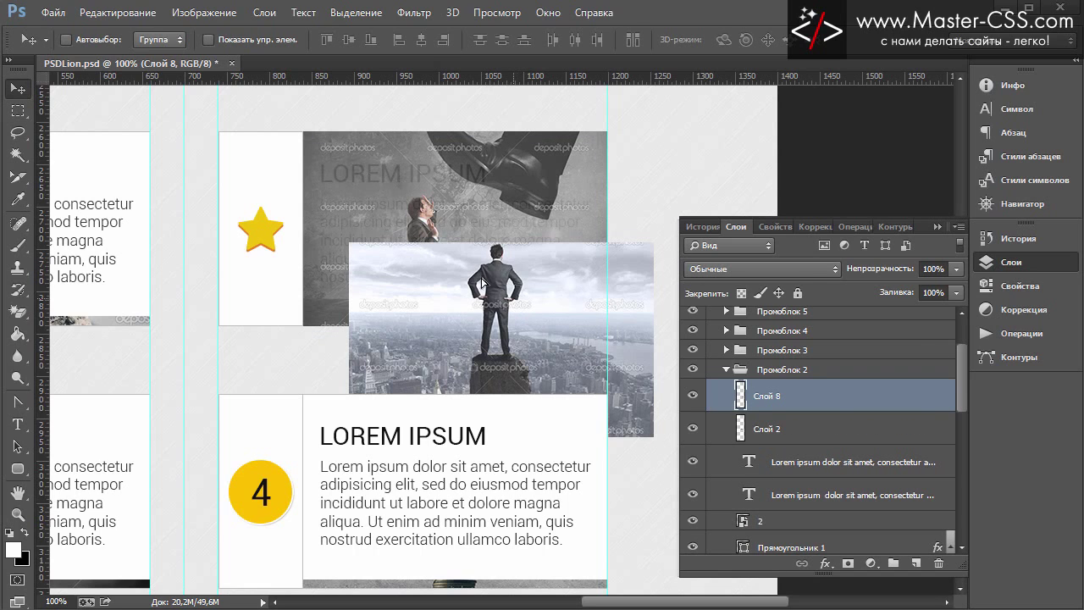
{"action": "mouse_move", "coordinate": [518, 310]}
{"action": "left_mouse_down"}
{"action": "mouse_move", "coordinate": [464, 188]}
{"action": "mouse_move", "coordinate": [468, 196]}
{"action": "left_mouse_up"}
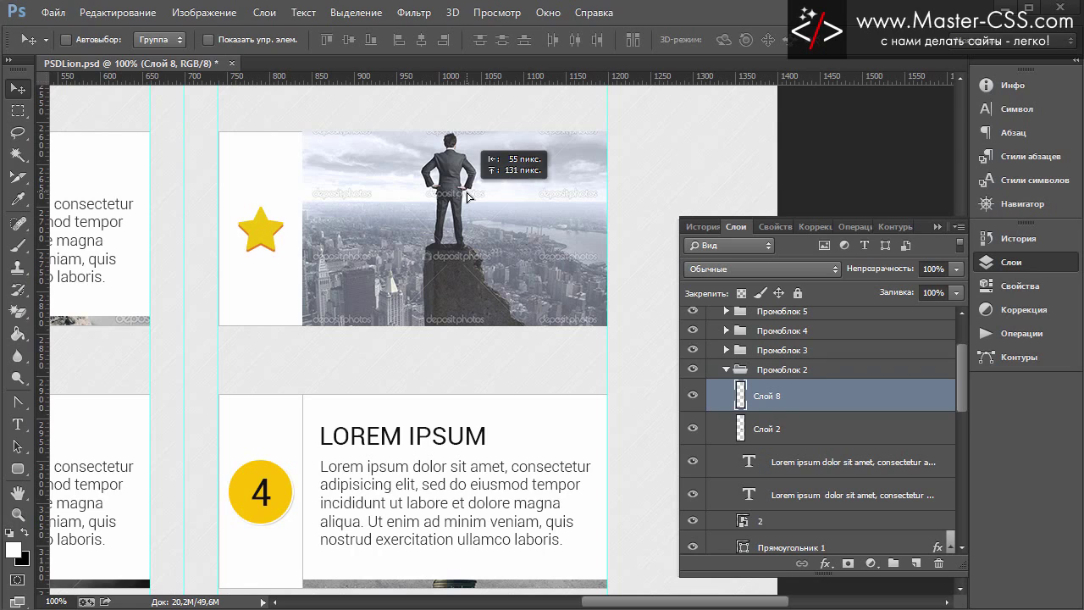
{"action": "left_click", "coordinate": [810, 438]}
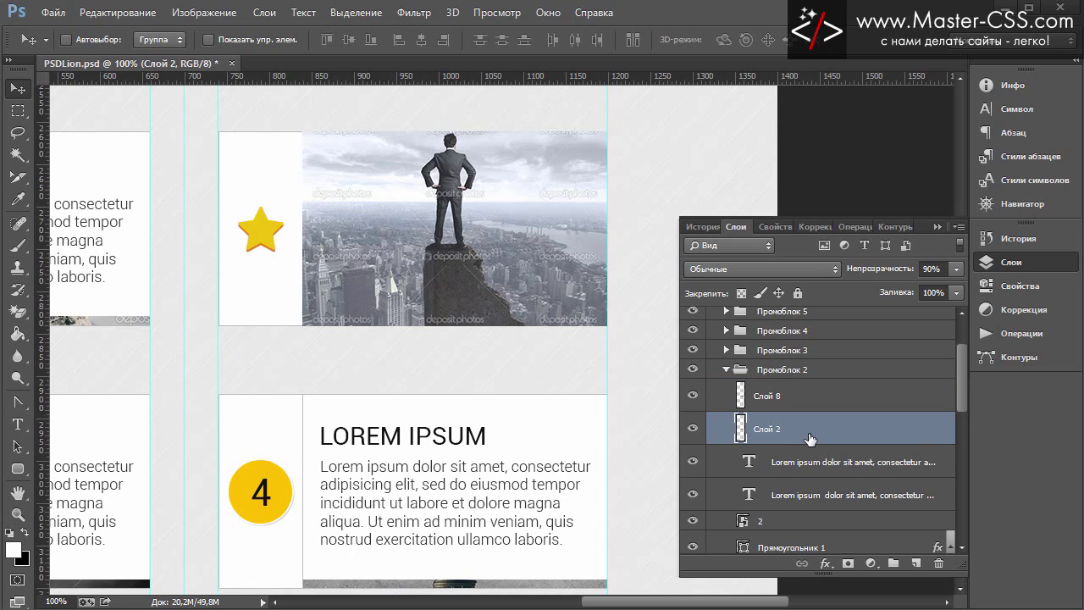
{"action": "key", "text": "Delete"}
- Set Слой 8's opacity to 90% and collapse the Промоблок 2 group
{"action": "left_click", "coordinate": [799, 395]}
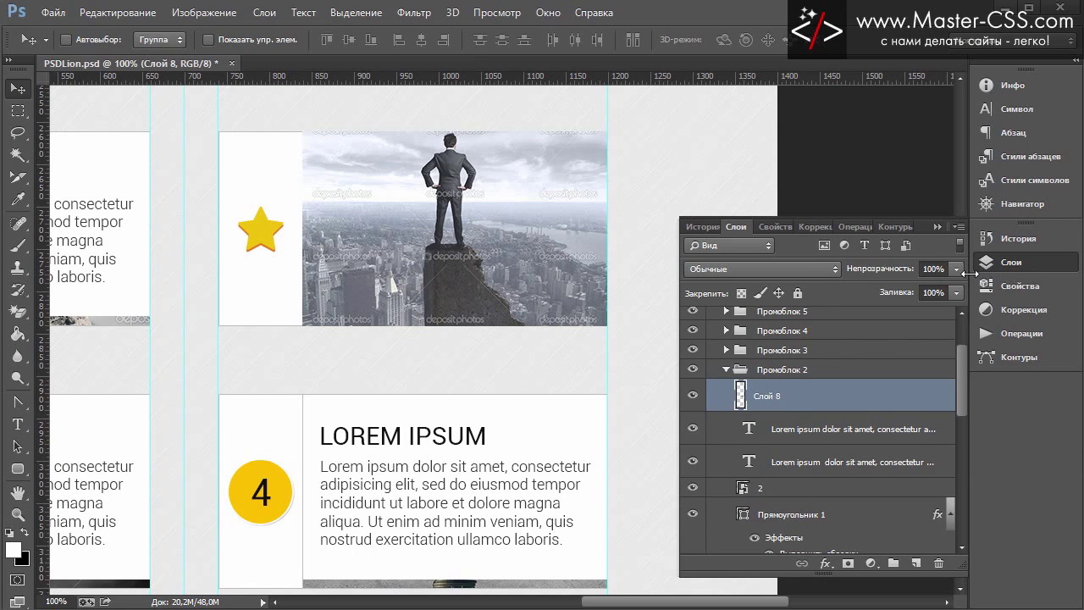
{"action": "left_click", "coordinate": [955, 269]}
{"action": "left_click_drag", "start_coordinate": [946, 288], "coordinate": [949, 287]}
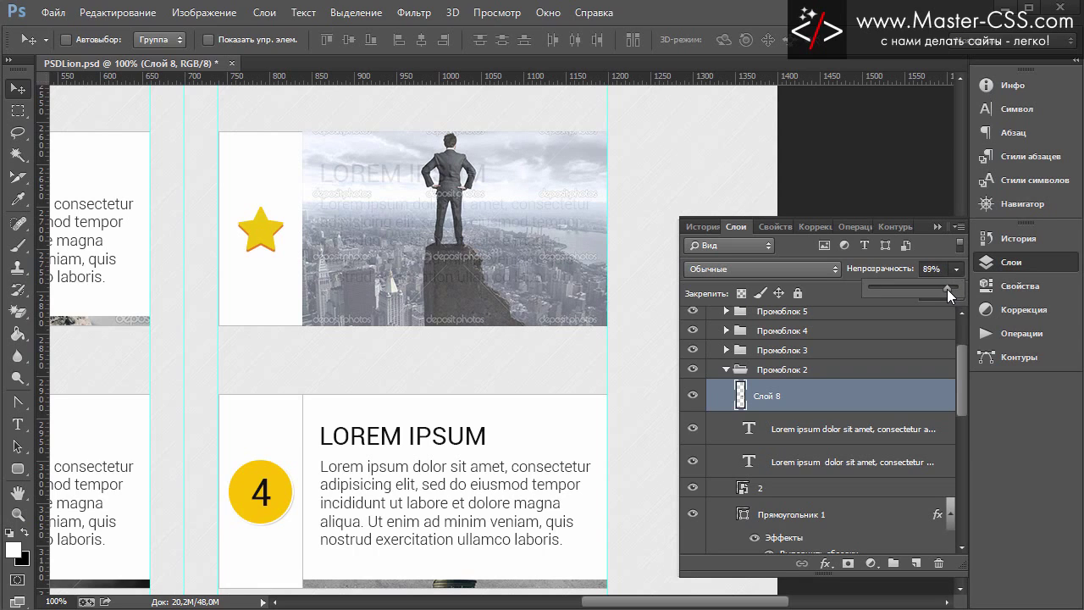
{"action": "left_click", "coordinate": [924, 269]}
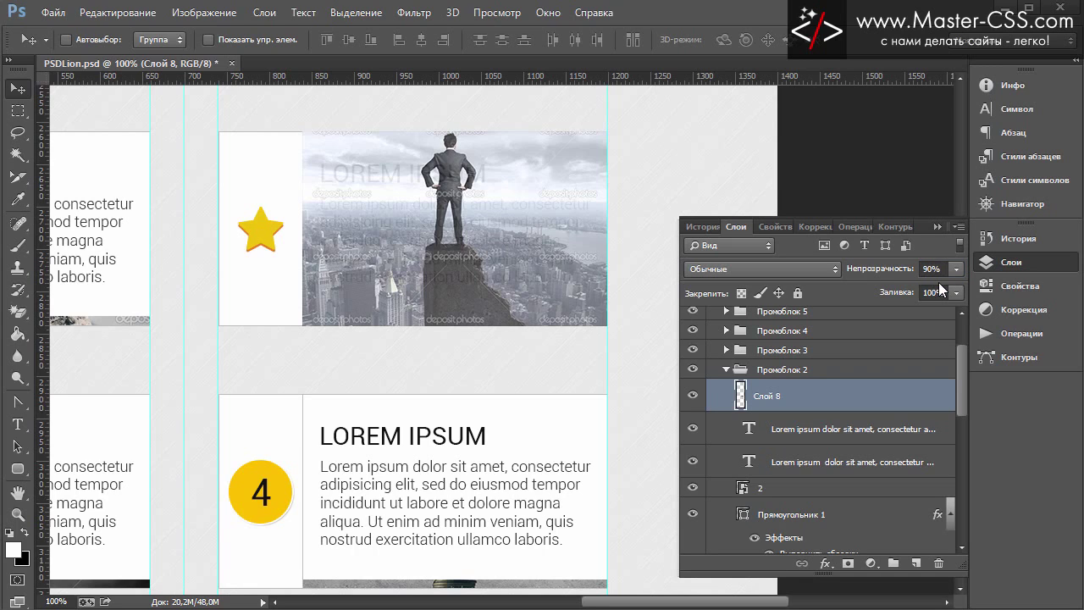
{"action": "key", "text": "Return"}
{"action": "left_click", "coordinate": [725, 369]}
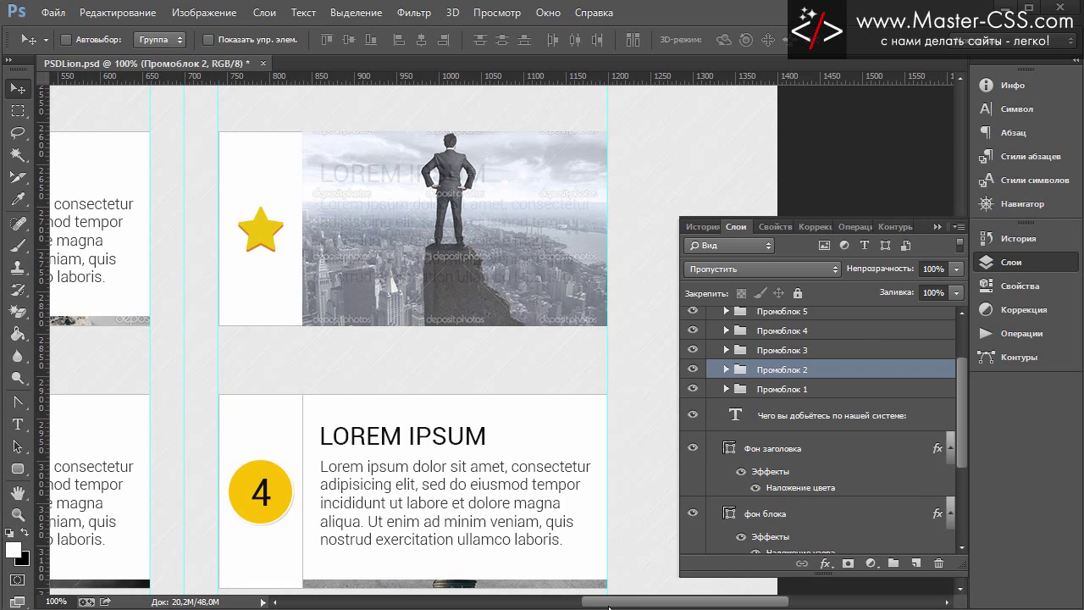
{"action": "left_click_drag", "start_coordinate": [608, 607], "coordinate": [514, 606]}
{"action": "scroll", "coordinate": [525, 428], "scroll_direction": "down", "scroll_amount": 2}
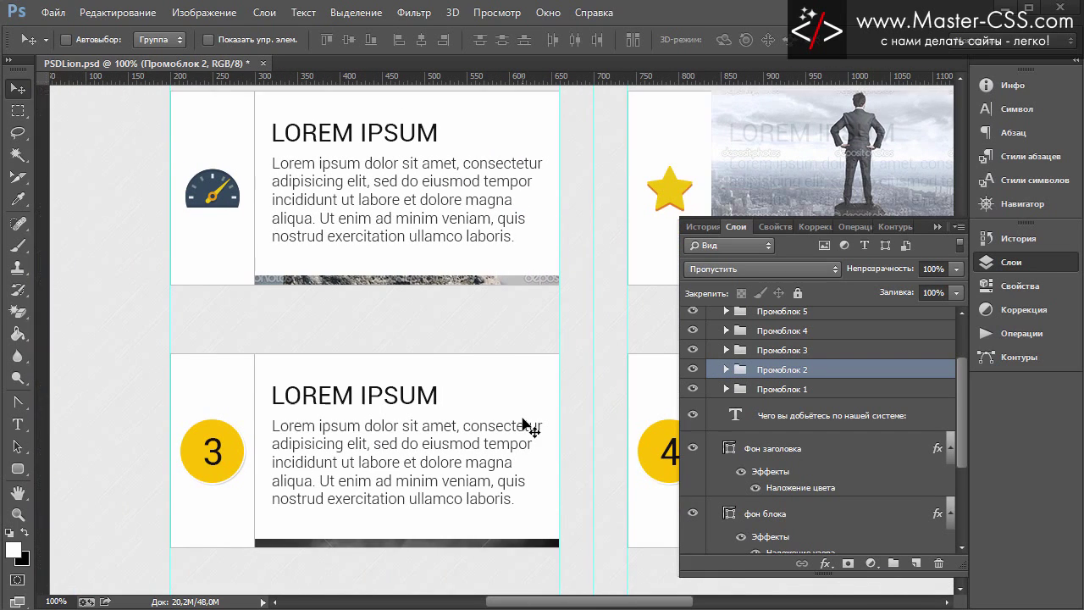
{"action": "scroll", "coordinate": [525, 427], "scroll_direction": "down", "scroll_amount": 3}
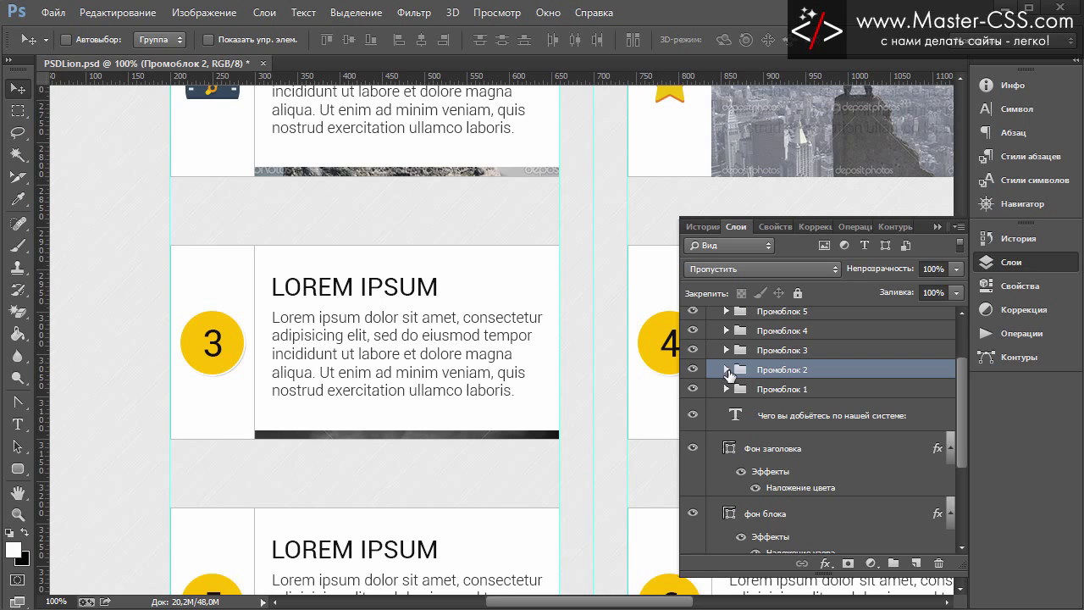
{"action": "scroll", "coordinate": [546, 373], "scroll_direction": "down", "scroll_amount": 1}
{"action": "scroll", "coordinate": [550, 377], "scroll_direction": "down", "scroll_amount": 3}
{"action": "scroll", "coordinate": [547, 376], "scroll_direction": "down", "scroll_amount": 5}
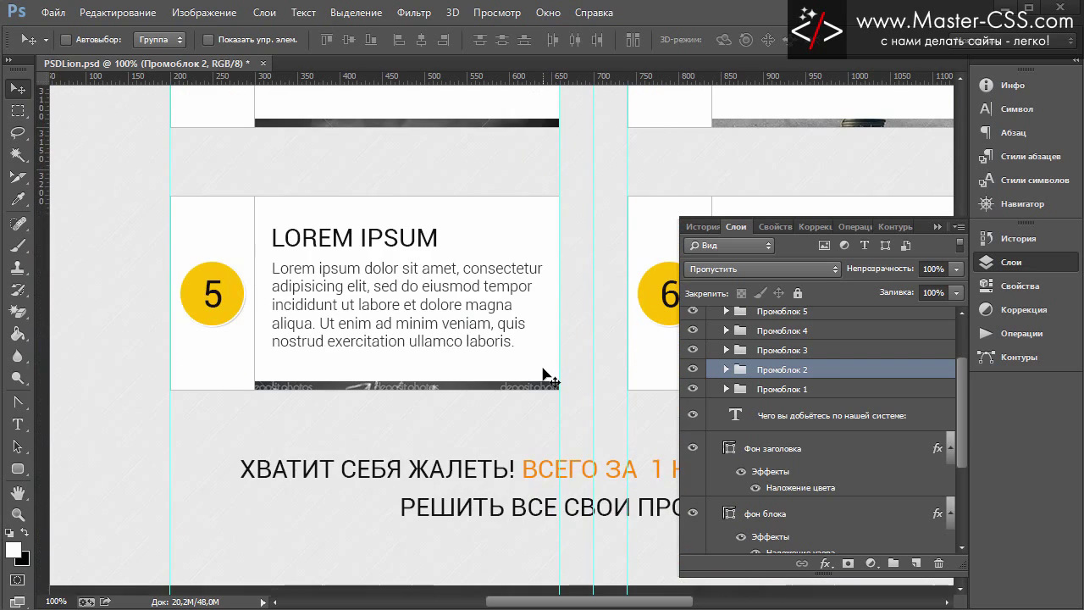
{"action": "scroll", "coordinate": [546, 376], "scroll_direction": "up", "scroll_amount": 3}
{"action": "scroll", "coordinate": [546, 376], "scroll_direction": "up", "scroll_amount": 4}
{"action": "scroll", "coordinate": [546, 376], "scroll_direction": "up", "scroll_amount": 3}
{"action": "scroll", "coordinate": [546, 376], "scroll_direction": "down", "scroll_amount": 3}
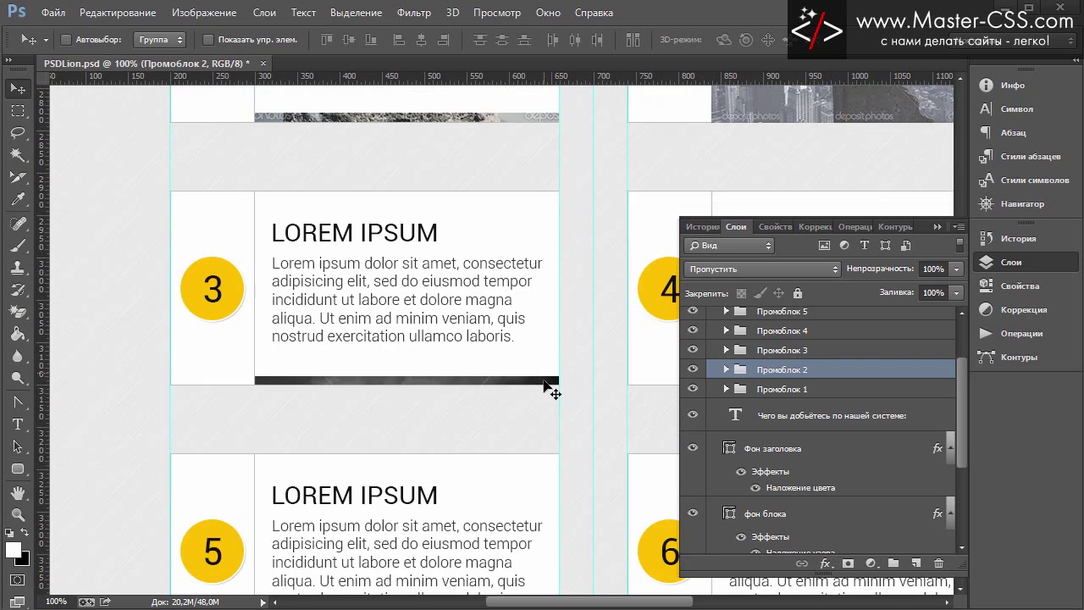
{"action": "scroll", "coordinate": [550, 387], "scroll_direction": "down", "scroll_amount": 6}
{"action": "scroll", "coordinate": [551, 392], "scroll_direction": "down", "scroll_amount": 3}
{"action": "scroll", "coordinate": [549, 395], "scroll_direction": "down", "scroll_amount": 5}
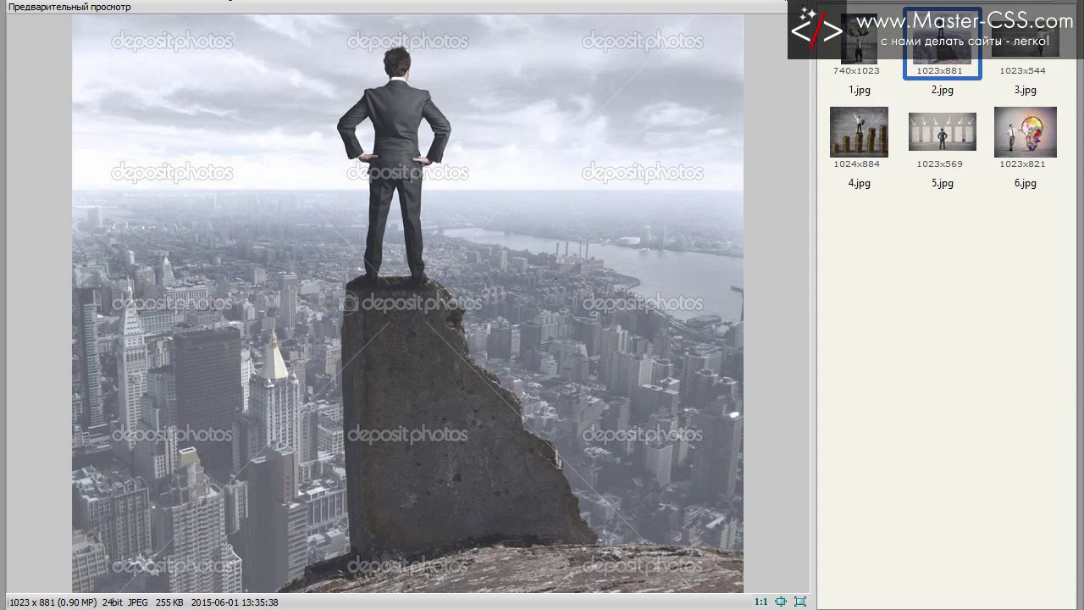
- Glance at the 64x64 icons and crown21.jpg, then preview primfull.jpg, zooming on the ДАВАЙ ЖЕ! headline
{"action": "left_click", "coordinate": [423, 5]}
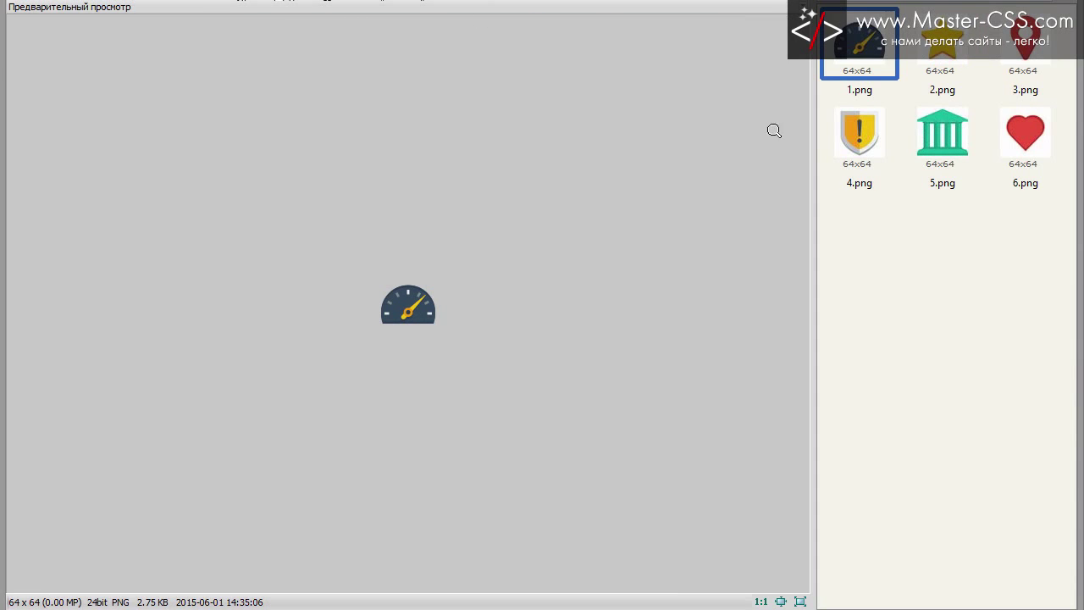
{"action": "key", "text": "BackSpace"}
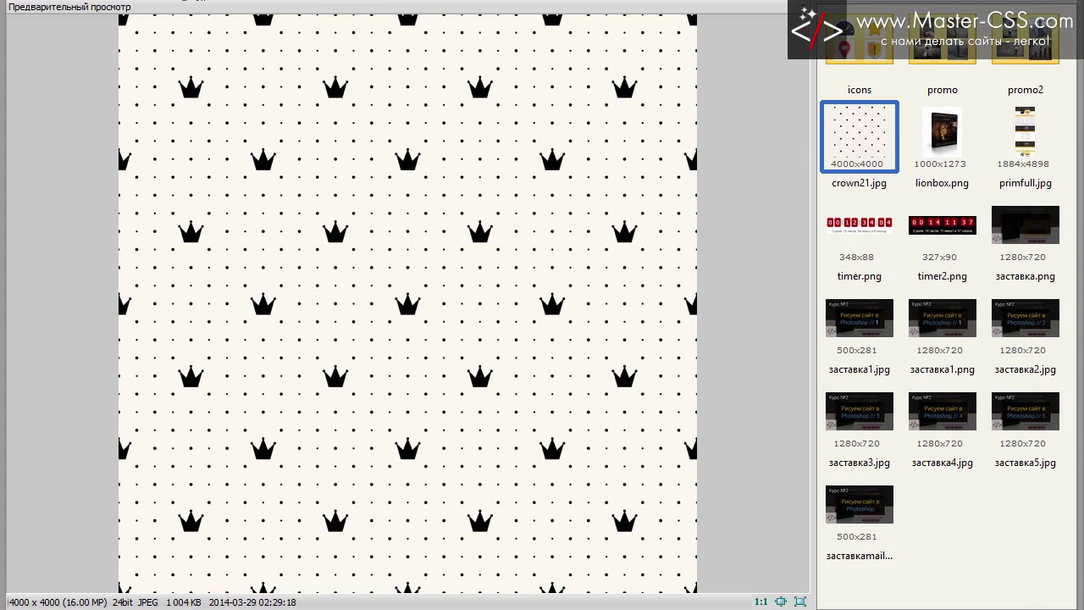
{"action": "left_click", "coordinate": [1020, 135]}
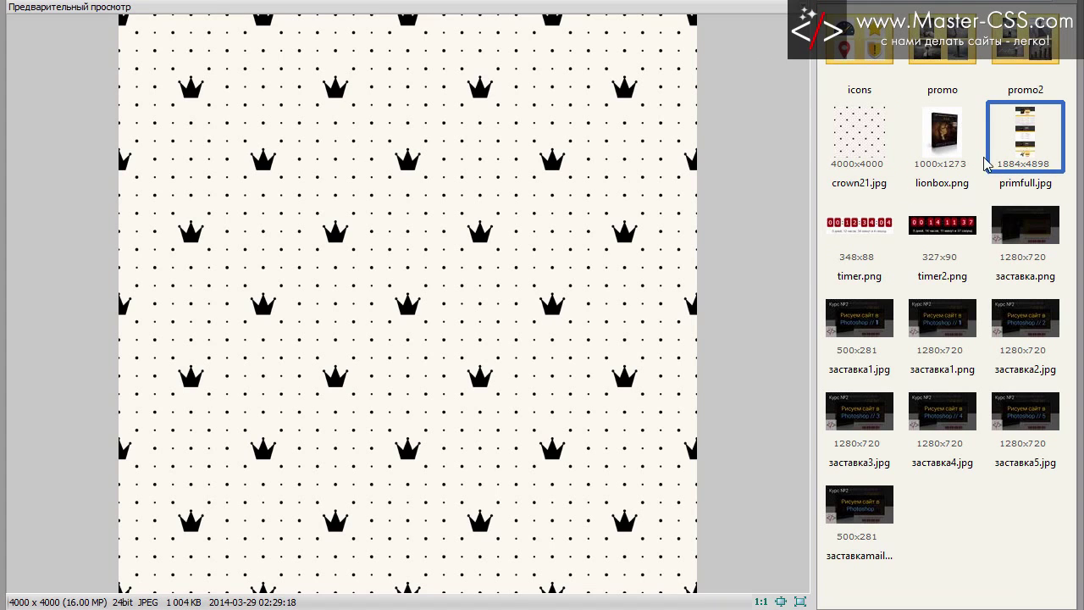
{"action": "left_click", "coordinate": [441, 214]}
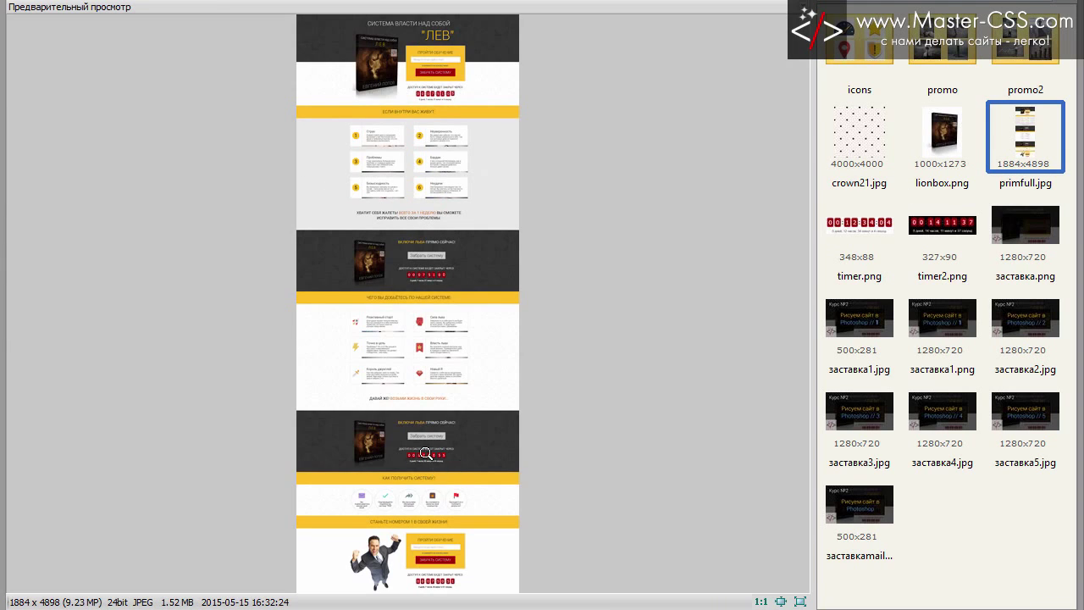
{"action": "left_click", "coordinate": [392, 397]}
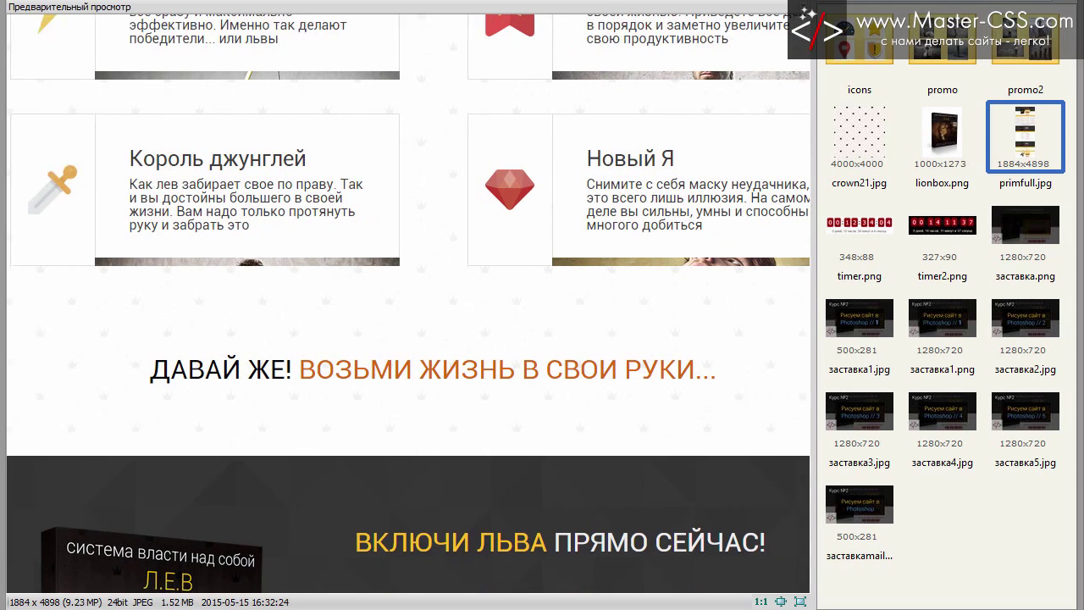
{"action": "left_click", "coordinate": [570, 513]}
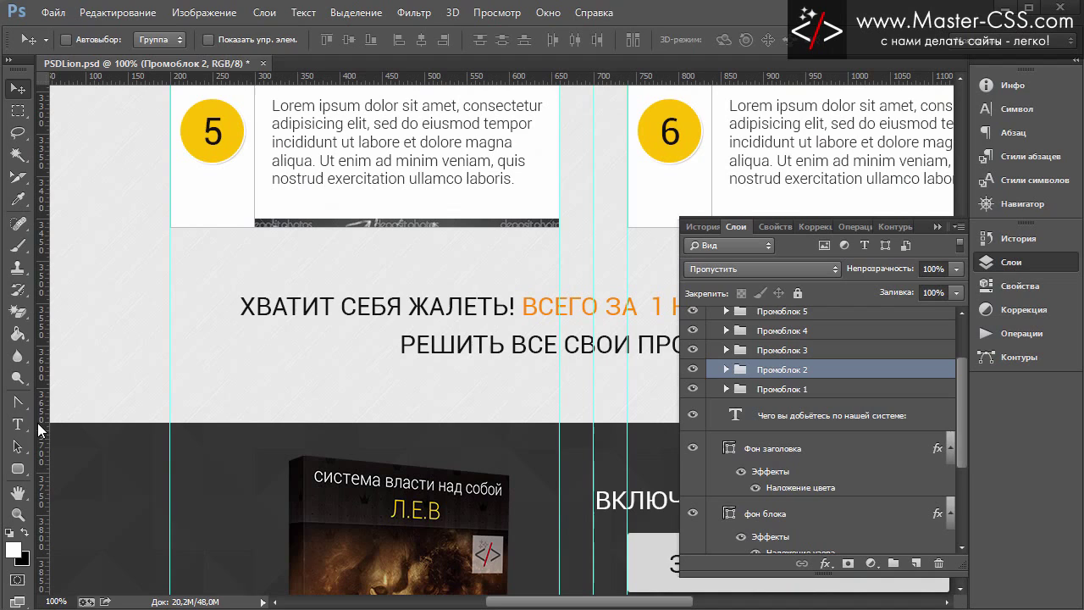
- Replace ХВАТИТ СЕБЯ ЖАЛЕТЬ in the closing headline with ДАВАЙ ЖЕ! on its own line
{"action": "left_click", "coordinate": [17, 424]}
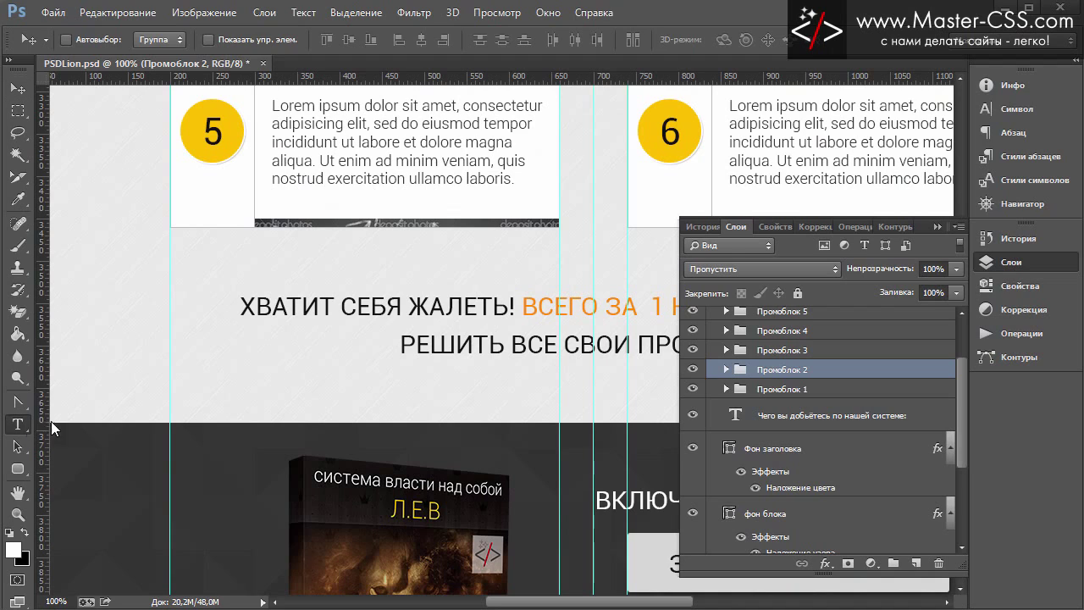
{"action": "left_click_drag", "start_coordinate": [241, 307], "coordinate": [497, 311]}
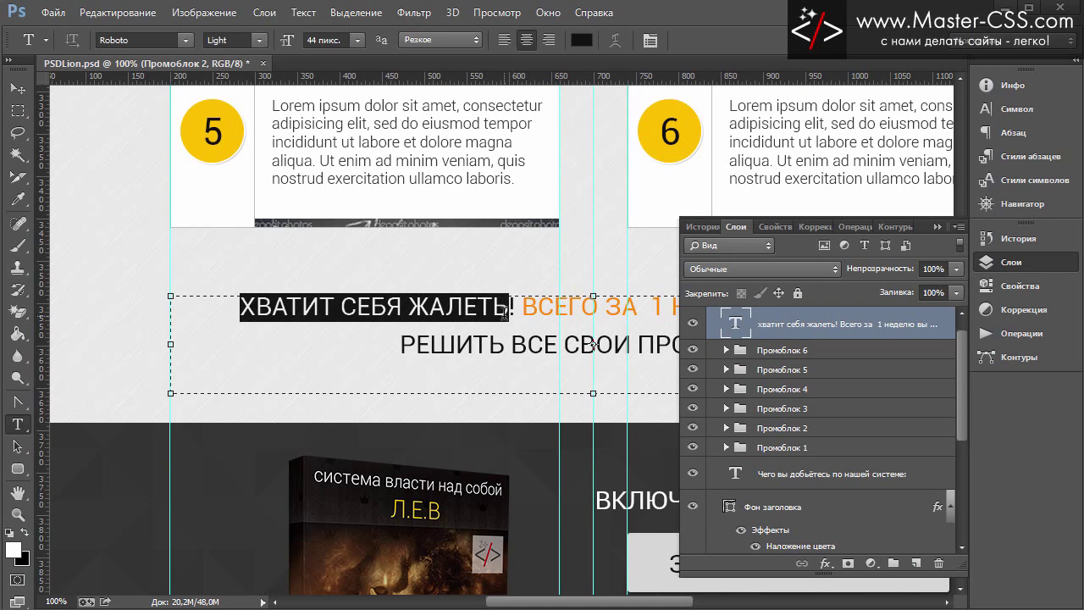
{"action": "type", "text": "ДА"}
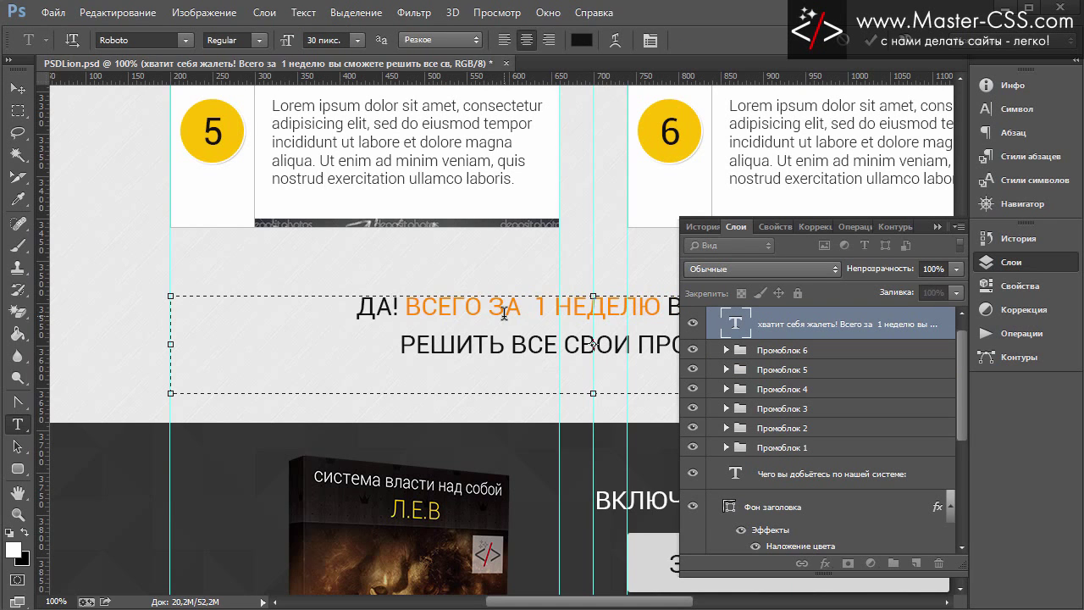
{"action": "type", "text": "ВАЙ ЖЕ"}
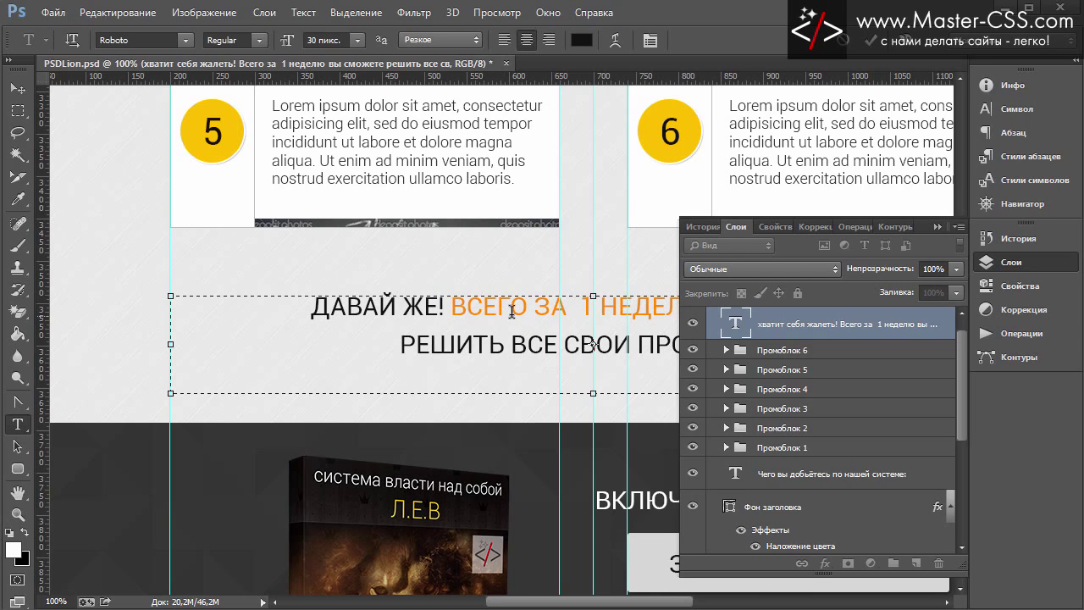
{"action": "key", "text": "Return"}
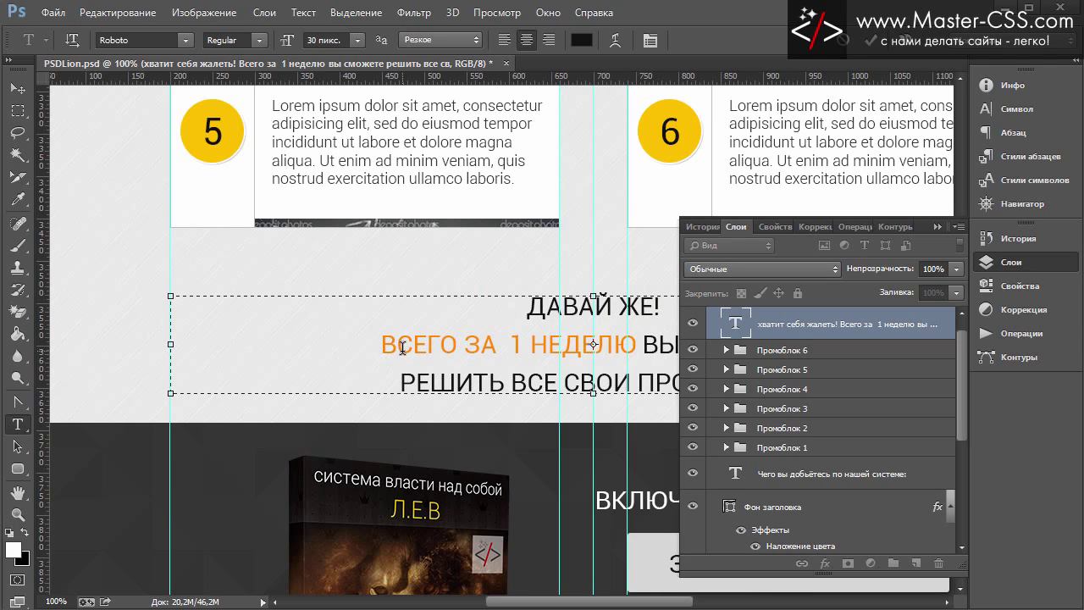
- Rewrite the second line as ВОЗЬМИ ЖИЗНЬ В СВОИ РУКИ! and delete the leftover old sentence
{"action": "left_click_drag", "start_coordinate": [398, 347], "coordinate": [632, 345]}
{"action": "type", "text": "о"}
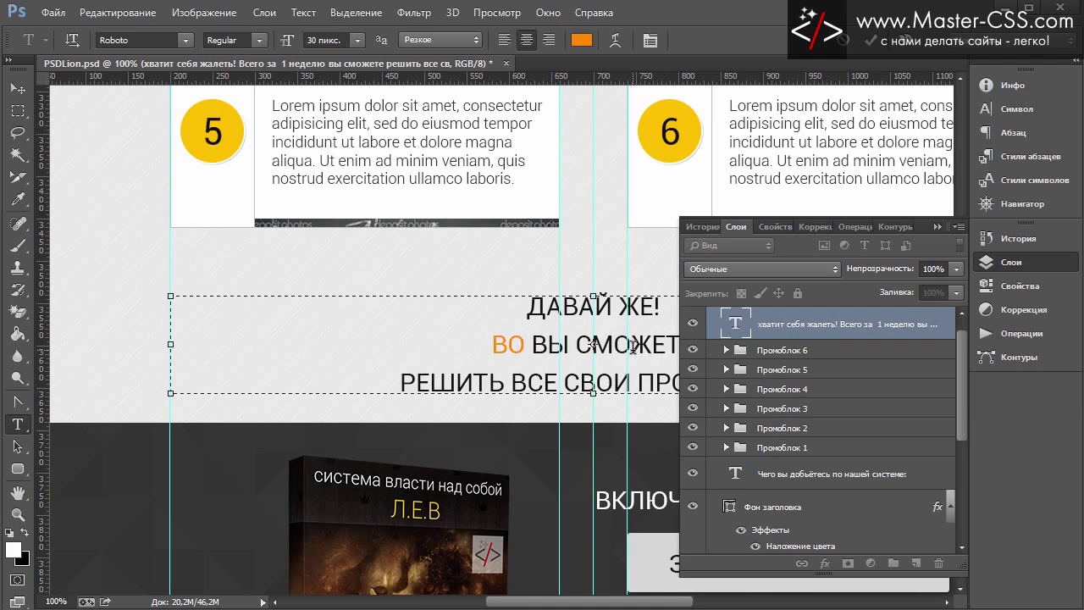
{"action": "type", "text": "зьми жи"}
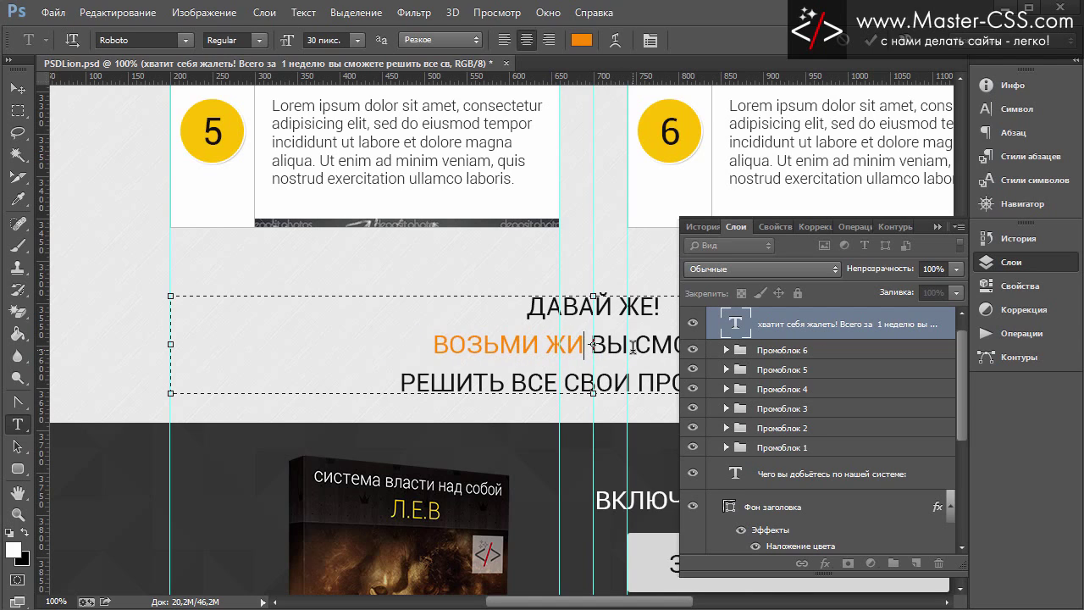
{"action": "type", "text": "знь всвои "}
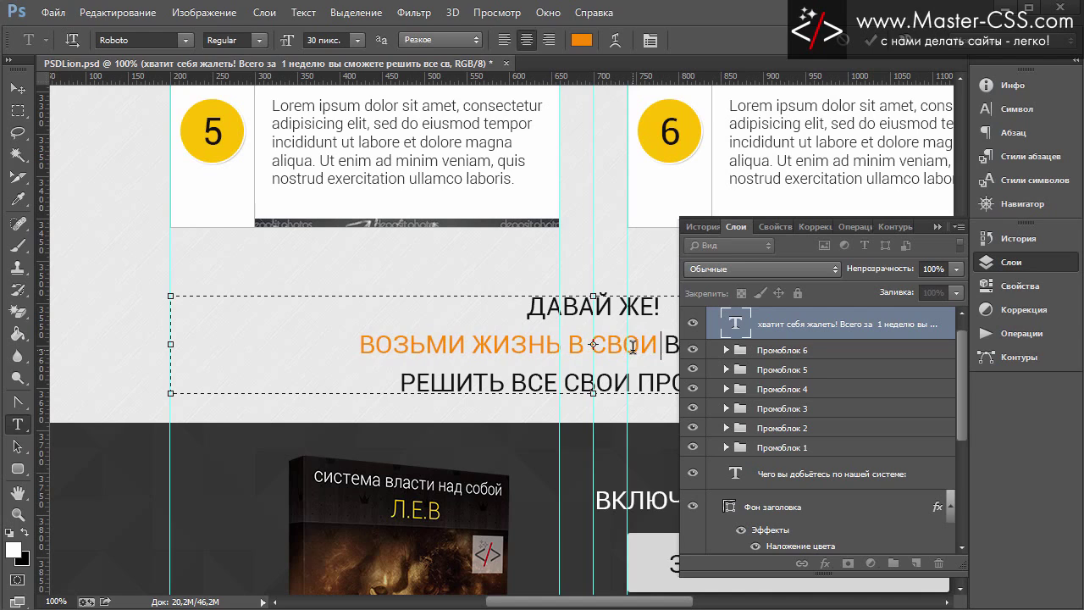
{"action": "type", "text": "руки"}
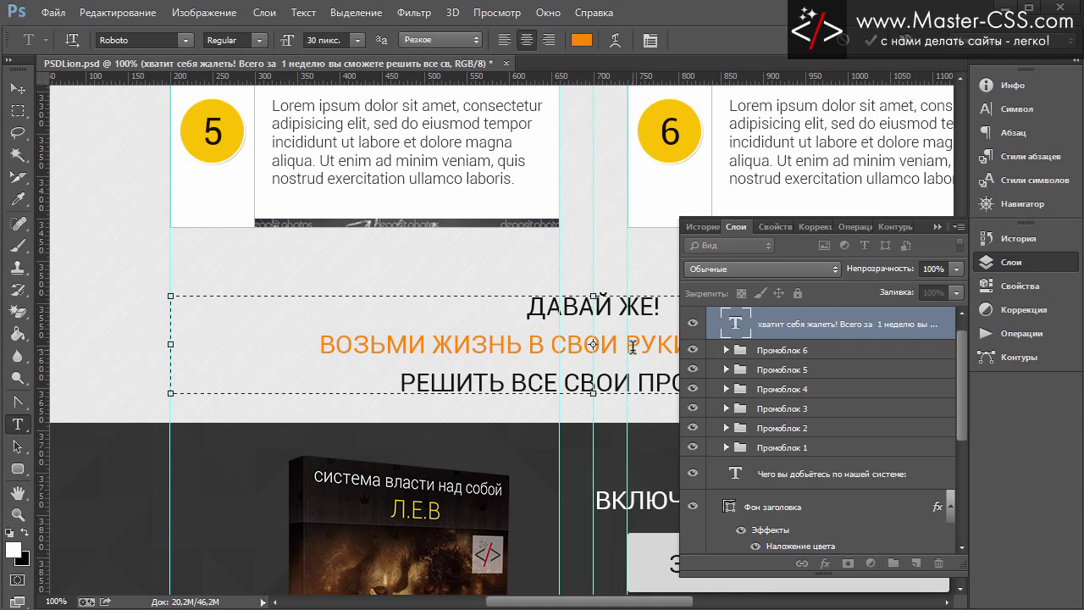
{"action": "left_click", "coordinate": [937, 226]}
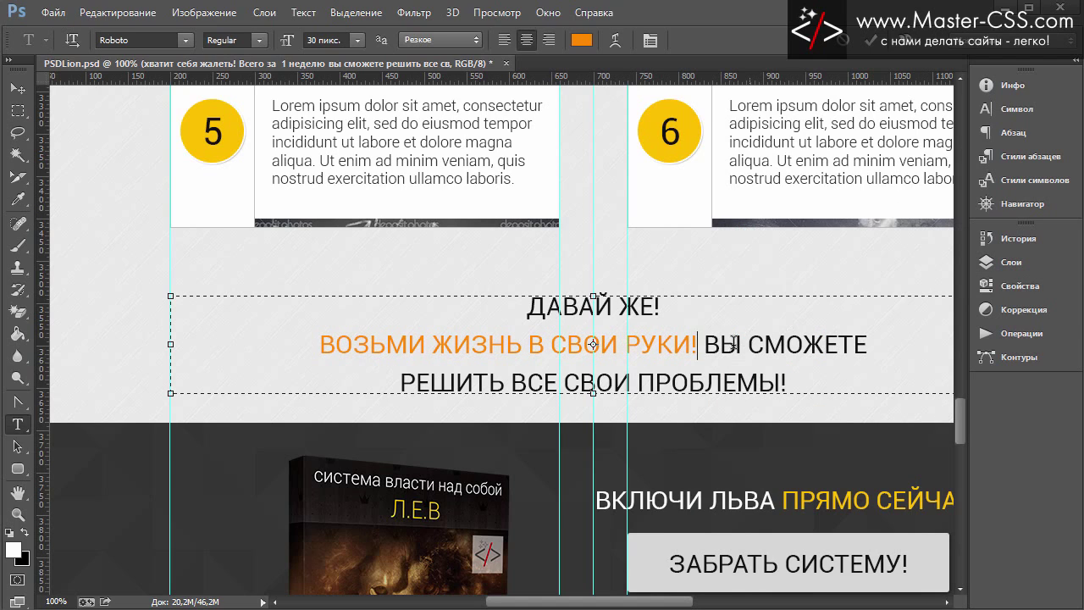
{"action": "left_click_drag", "start_coordinate": [709, 344], "coordinate": [794, 387]}
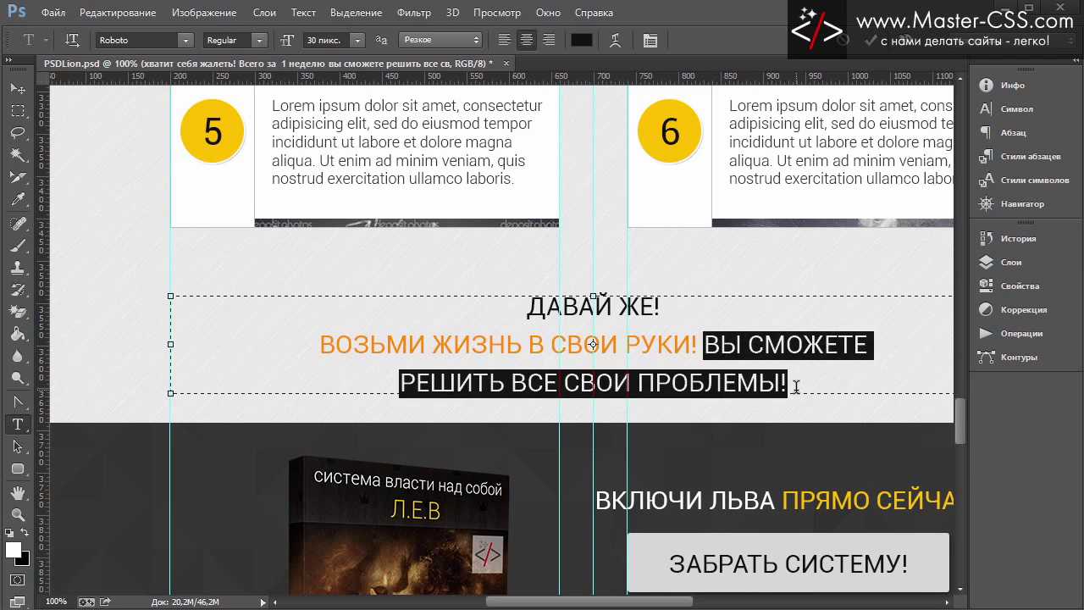
{"action": "key", "text": "Delete"}
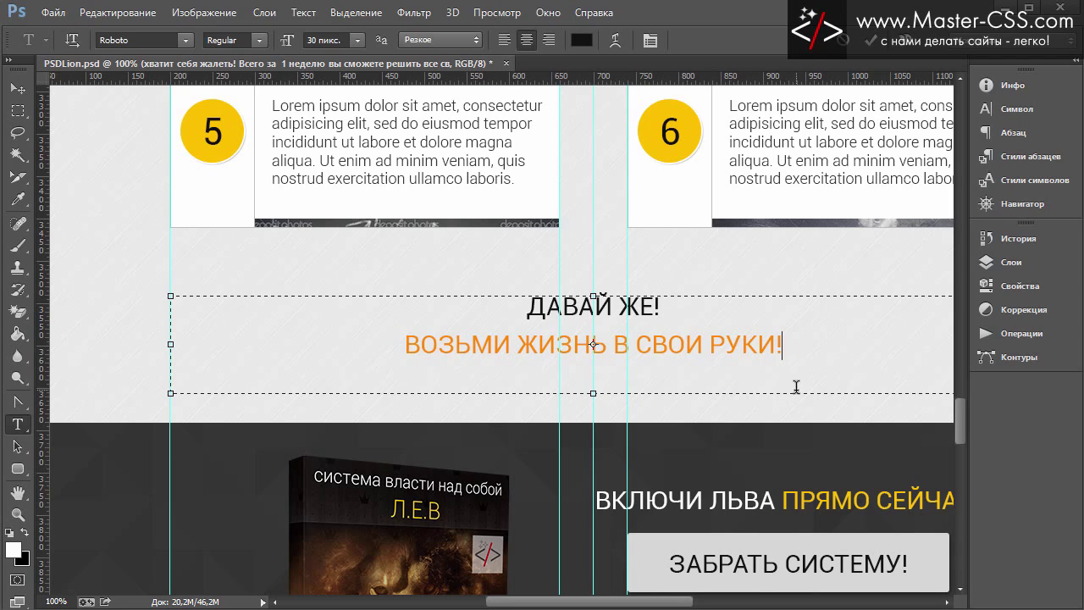
{"action": "left_click", "coordinate": [17, 88]}
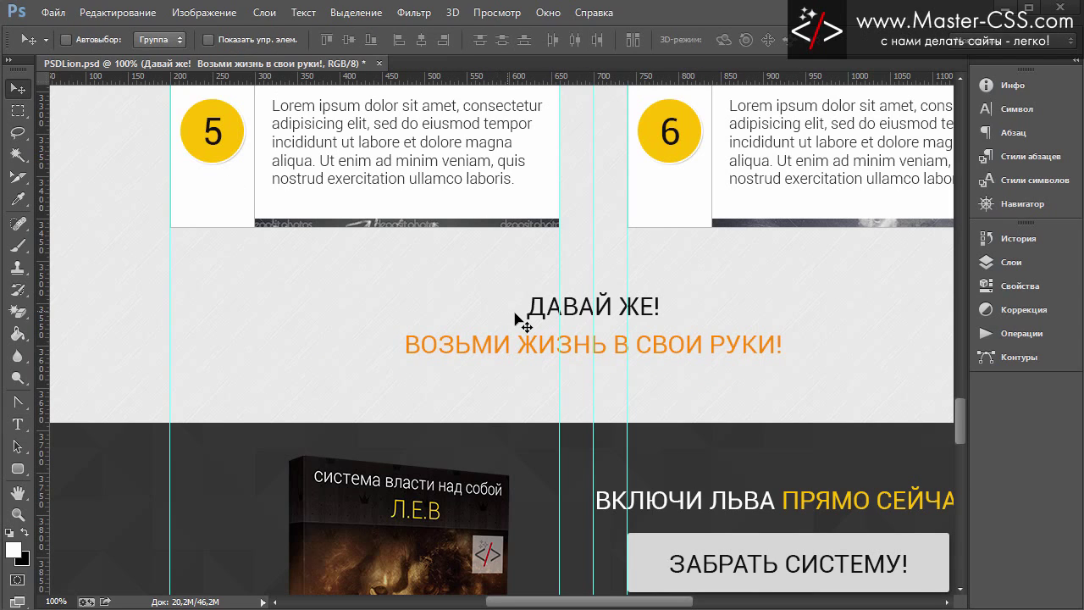
- Find and select the фон блока background layer in the Layers panel
{"action": "scroll", "coordinate": [519, 320], "scroll_direction": "up", "scroll_amount": 2}
{"action": "scroll", "coordinate": [518, 320], "scroll_direction": "up", "scroll_amount": 1}
{"action": "scroll", "coordinate": [518, 320], "scroll_direction": "up", "scroll_amount": 2}
{"action": "scroll", "coordinate": [519, 320], "scroll_direction": "up", "scroll_amount": 5}
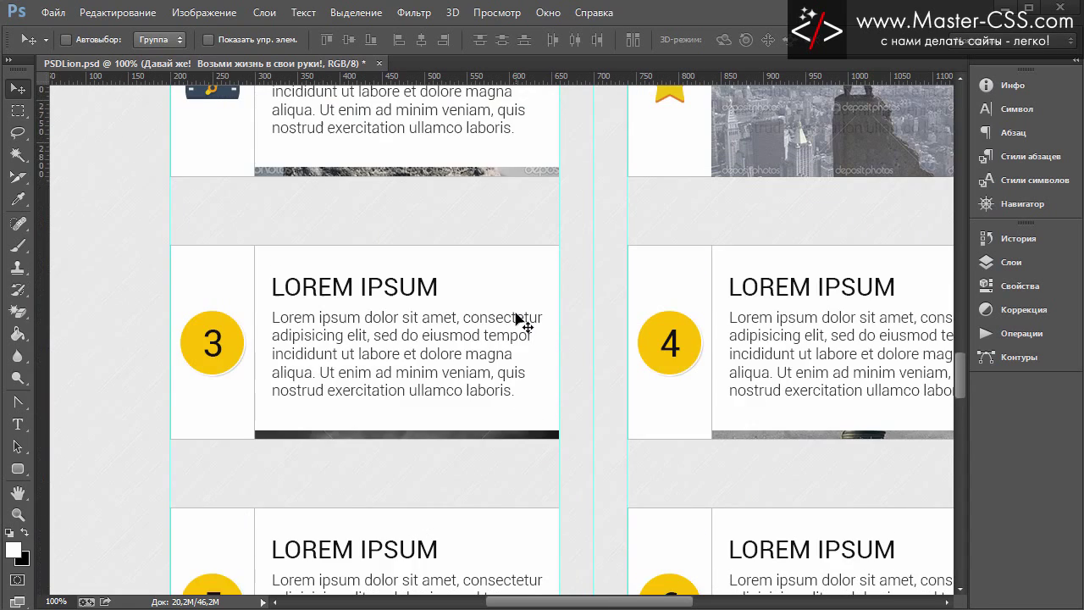
{"action": "scroll", "coordinate": [519, 318], "scroll_direction": "up", "scroll_amount": 3}
{"action": "scroll", "coordinate": [520, 313], "scroll_direction": "up", "scroll_amount": 4}
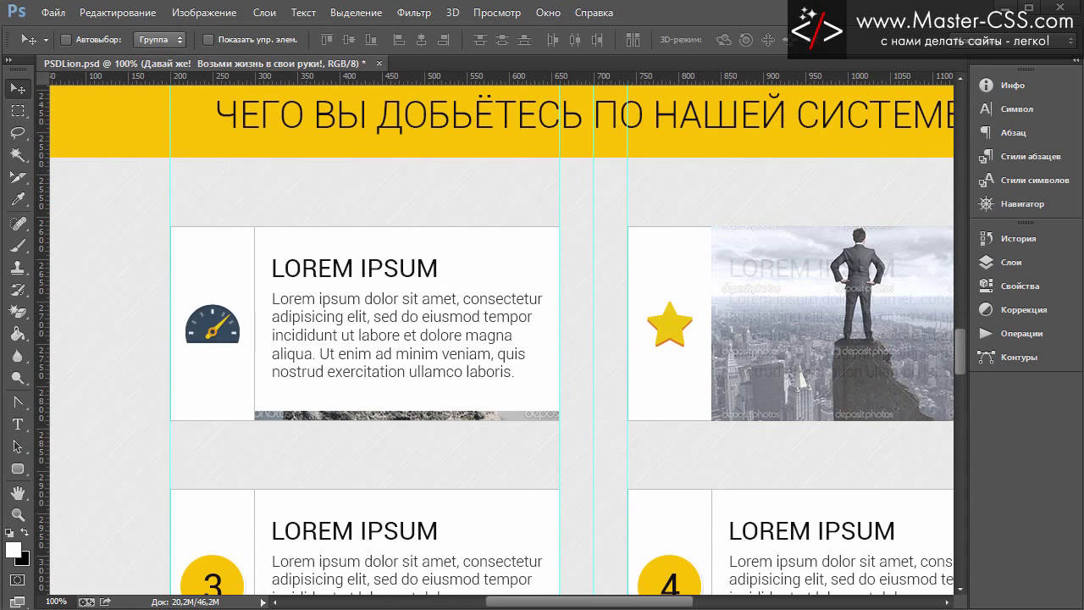
{"action": "left_click_drag", "start_coordinate": [595, 605], "coordinate": [629, 605]}
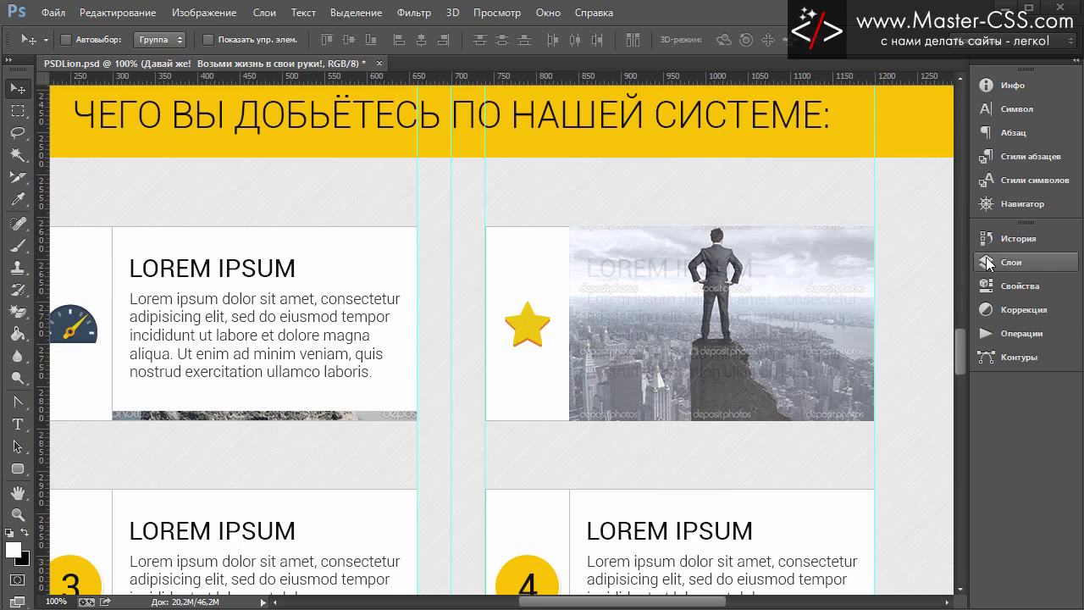
{"action": "left_click", "coordinate": [1008, 262]}
{"action": "scroll", "coordinate": [875, 379], "scroll_direction": "up", "scroll_amount": 1}
{"action": "scroll", "coordinate": [875, 378], "scroll_direction": "down", "scroll_amount": 1}
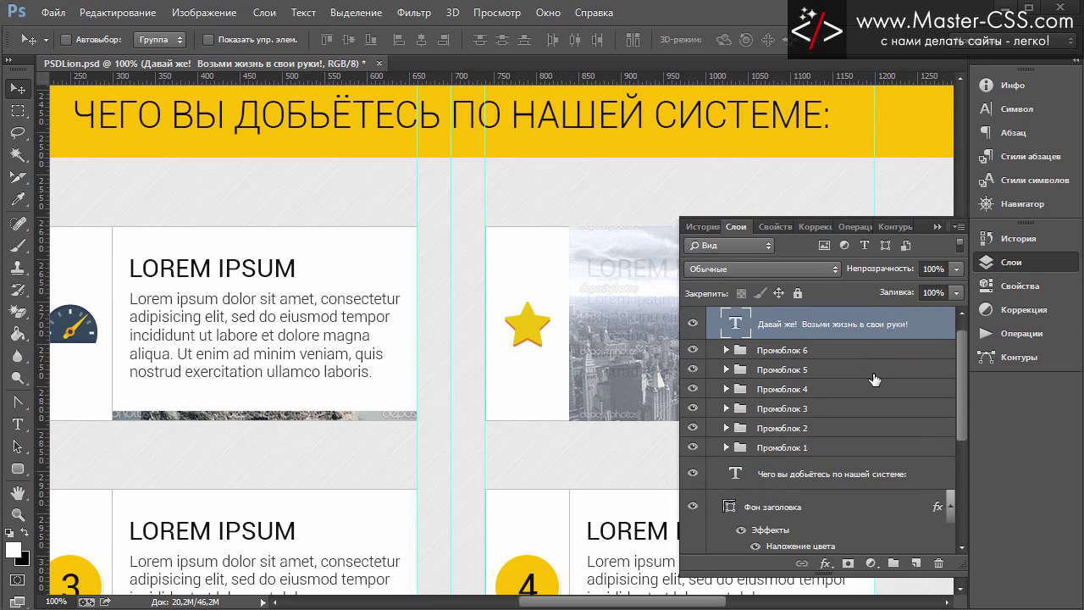
{"action": "scroll", "coordinate": [875, 381], "scroll_direction": "down", "scroll_amount": 3}
{"action": "scroll", "coordinate": [877, 389], "scroll_direction": "down", "scroll_amount": 2}
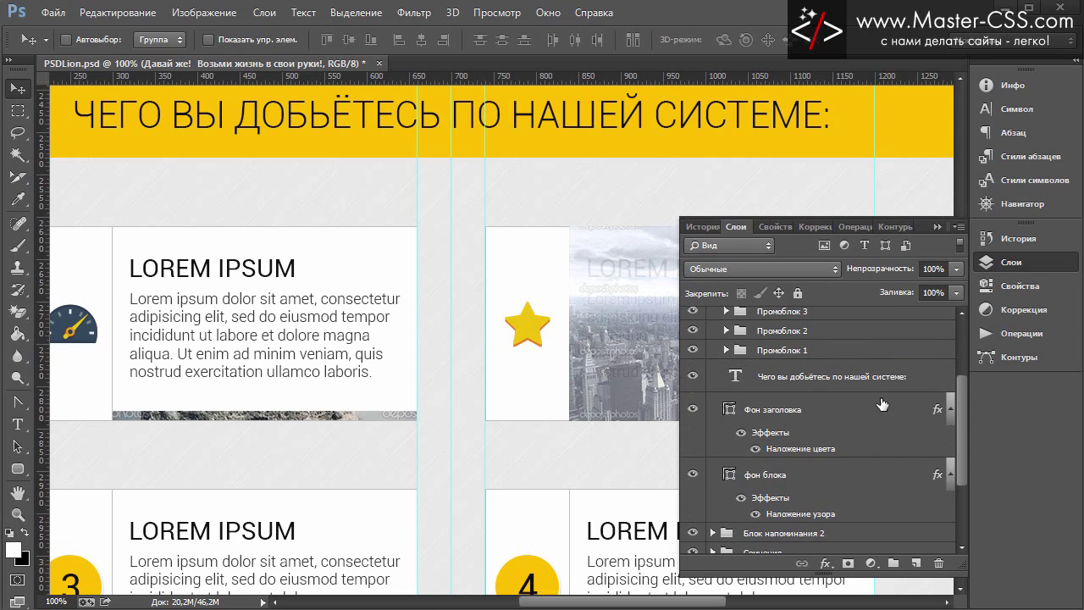
{"action": "left_click", "coordinate": [813, 483]}
- Hide the фон блока layer to reveal the pale crown-pattern background
{"action": "left_click", "coordinate": [693, 479]}
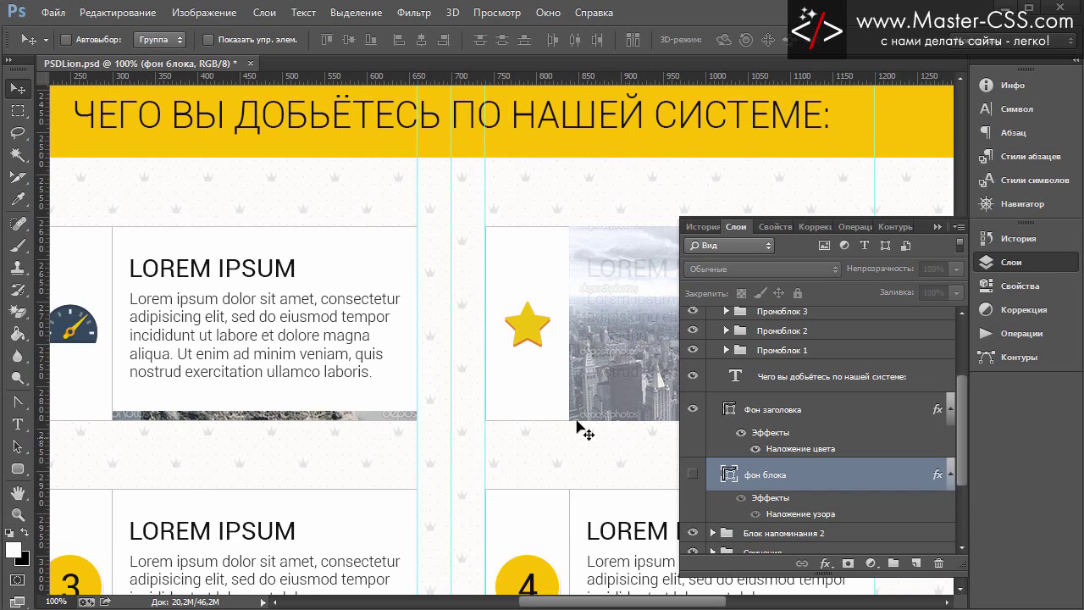
{"action": "scroll", "coordinate": [545, 411], "scroll_direction": "down", "scroll_amount": 1}
{"action": "scroll", "coordinate": [545, 411], "scroll_direction": "down", "scroll_amount": 3}
{"action": "scroll", "coordinate": [542, 409], "scroll_direction": "down", "scroll_amount": 2}
{"action": "scroll", "coordinate": [545, 413], "scroll_direction": "down", "scroll_amount": 4}
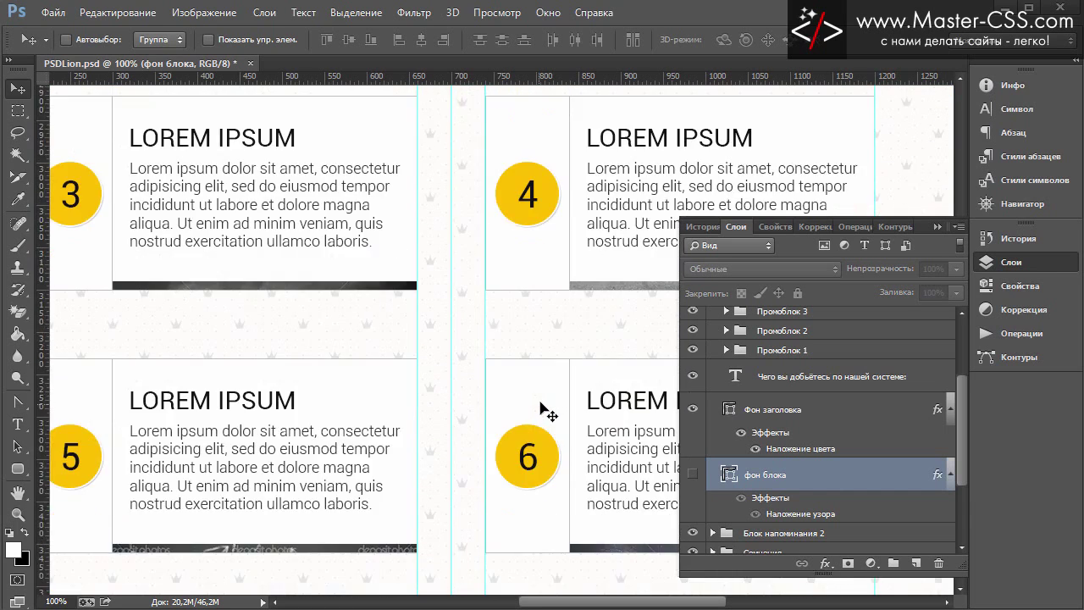
{"action": "scroll", "coordinate": [545, 413], "scroll_direction": "down", "scroll_amount": 1}
{"action": "scroll", "coordinate": [550, 410], "scroll_direction": "up", "scroll_amount": 3}
{"action": "scroll", "coordinate": [549, 398], "scroll_direction": "up", "scroll_amount": 2}
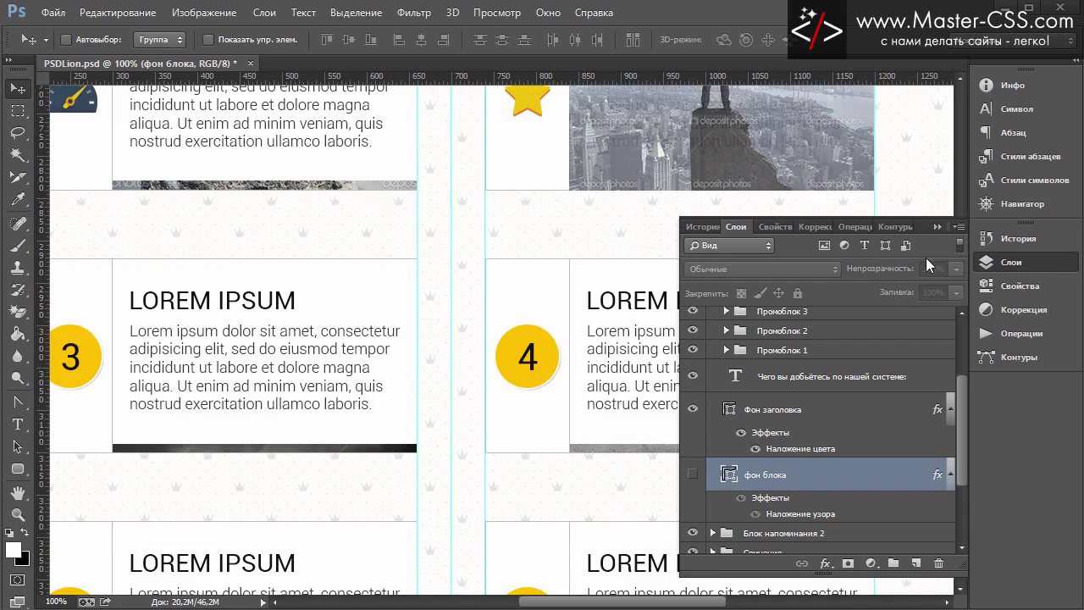
- Collapse the layer list and review the crown pattern behind all six benefit cards and the ДАВАЙ ЖЕ! headline
{"action": "left_click", "coordinate": [936, 229]}
{"action": "scroll", "coordinate": [649, 409], "scroll_direction": "up", "scroll_amount": 3}
{"action": "scroll", "coordinate": [651, 412], "scroll_direction": "up", "scroll_amount": 3}
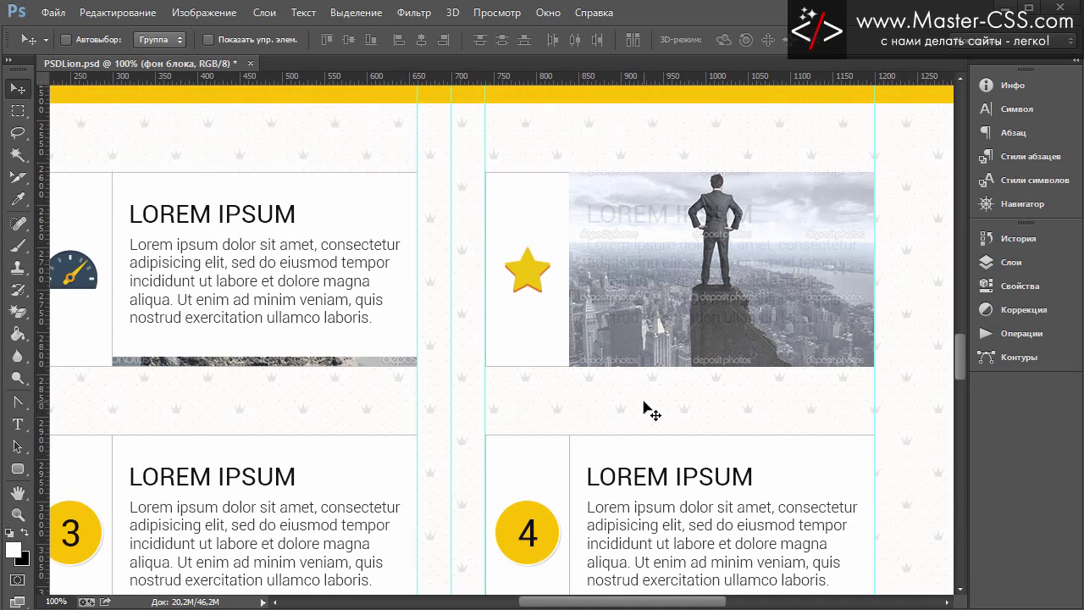
{"action": "scroll", "coordinate": [660, 424], "scroll_direction": "down", "scroll_amount": 3}
{"action": "scroll", "coordinate": [212, 379], "scroll_direction": "down", "scroll_amount": 2}
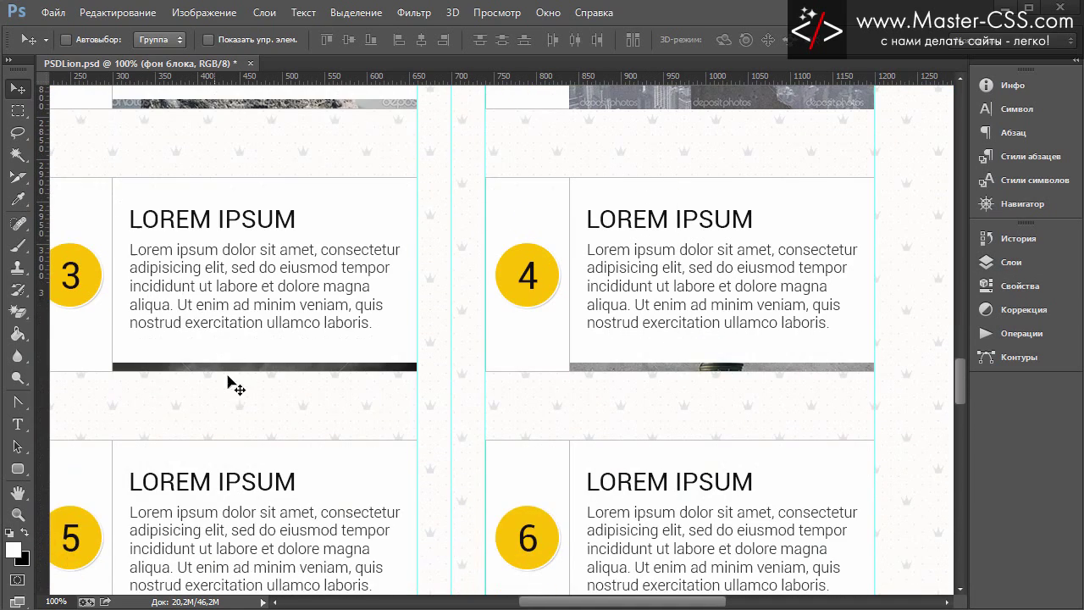
{"action": "left_click_drag", "start_coordinate": [549, 606], "coordinate": [534, 603]}
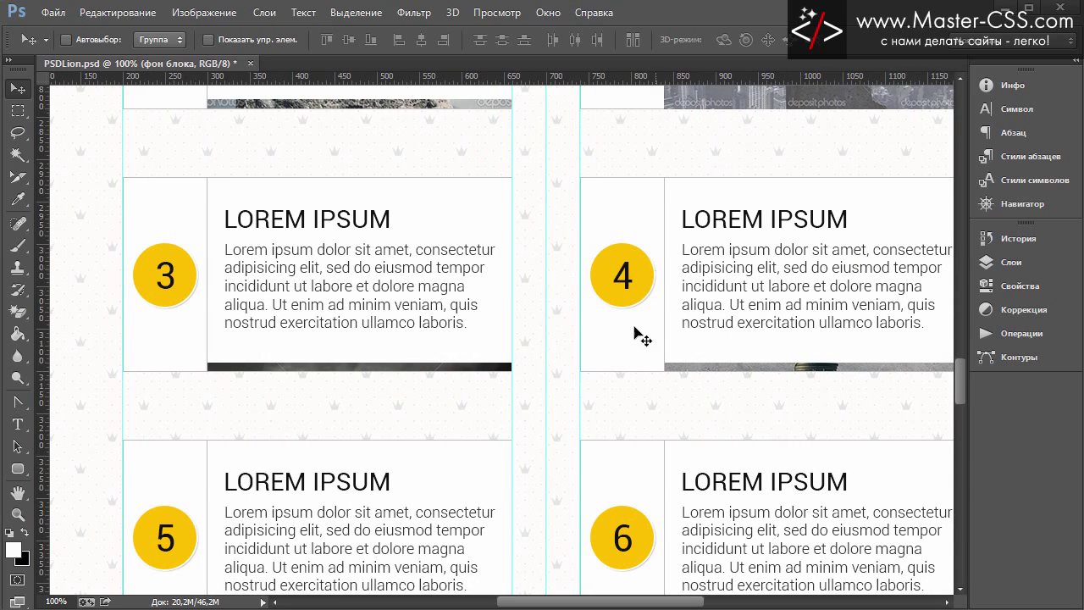
{"action": "scroll", "coordinate": [605, 448], "scroll_direction": "down", "scroll_amount": 4}
{"action": "scroll", "coordinate": [619, 467], "scroll_direction": "up", "scroll_amount": 2}
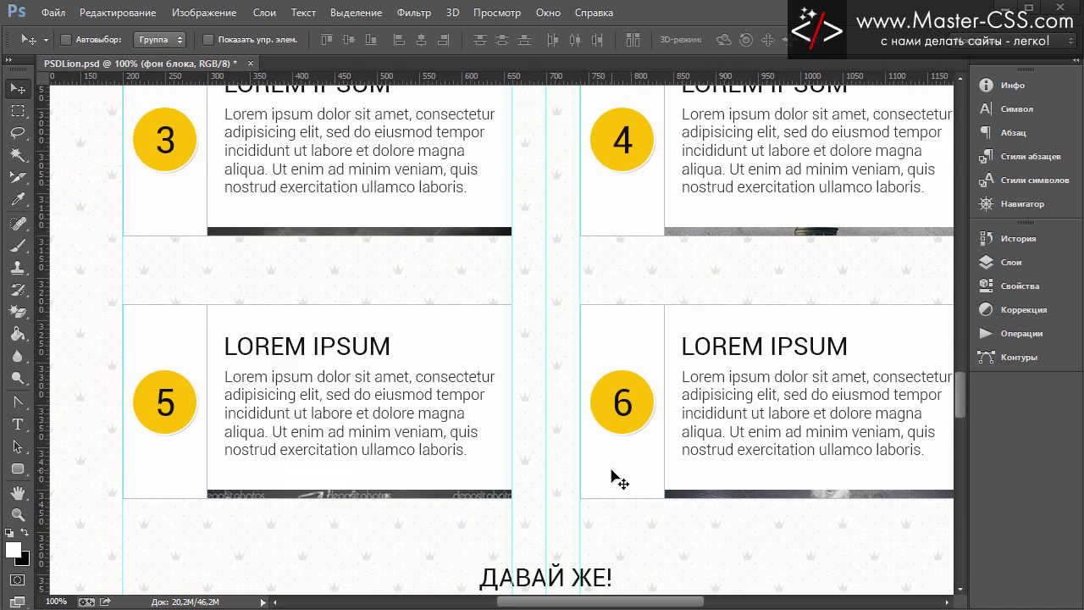
{"action": "scroll", "coordinate": [619, 481], "scroll_direction": "up", "scroll_amount": 2}
{"action": "scroll", "coordinate": [619, 485], "scroll_direction": "down", "scroll_amount": 1}
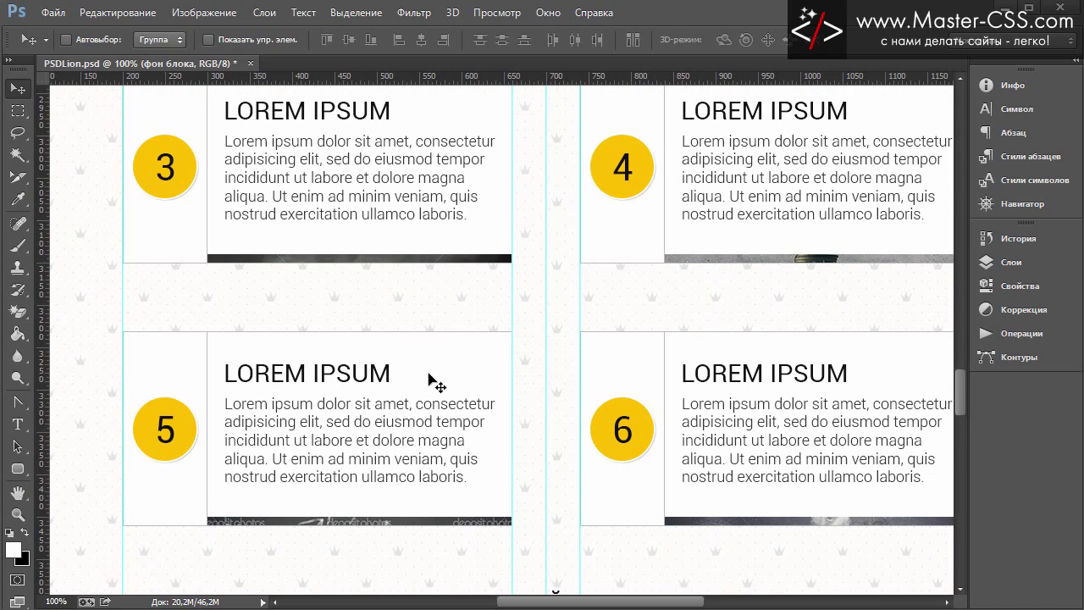
{"action": "scroll", "coordinate": [430, 375], "scroll_direction": "up", "scroll_amount": 2}
{"action": "scroll", "coordinate": [431, 375], "scroll_direction": "up", "scroll_amount": 2}
{"action": "scroll", "coordinate": [430, 376], "scroll_direction": "up", "scroll_amount": 3}
{"action": "scroll", "coordinate": [430, 375], "scroll_direction": "up", "scroll_amount": 2}
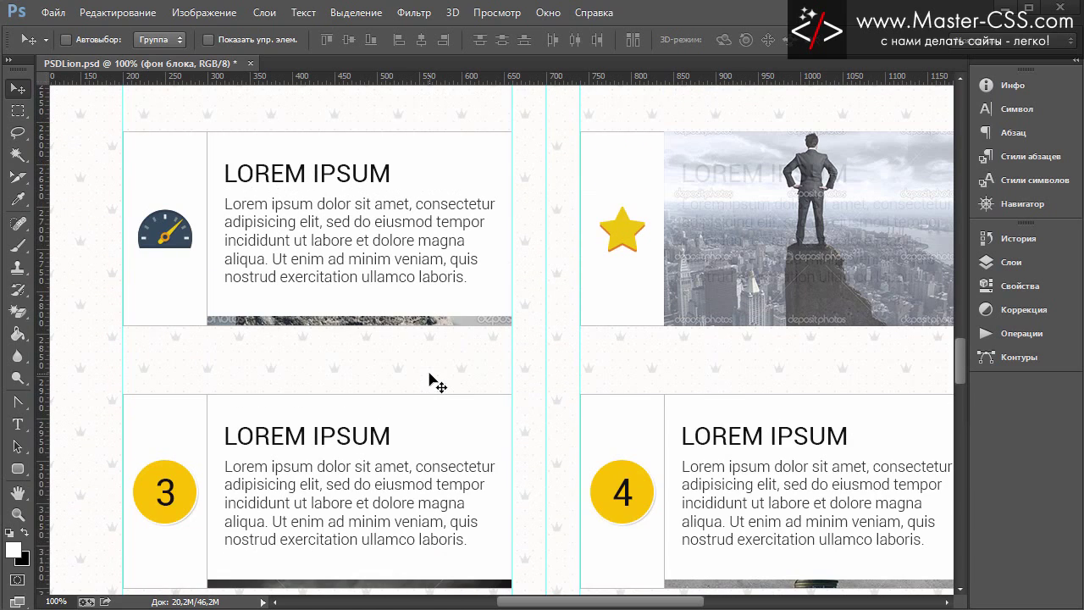
{"action": "scroll", "coordinate": [430, 375], "scroll_direction": "down", "scroll_amount": 2}
{"action": "scroll", "coordinate": [430, 375], "scroll_direction": "down", "scroll_amount": 3}
{"action": "scroll", "coordinate": [430, 375], "scroll_direction": "down", "scroll_amount": 2}
{"action": "scroll", "coordinate": [430, 375], "scroll_direction": "down", "scroll_amount": 1}
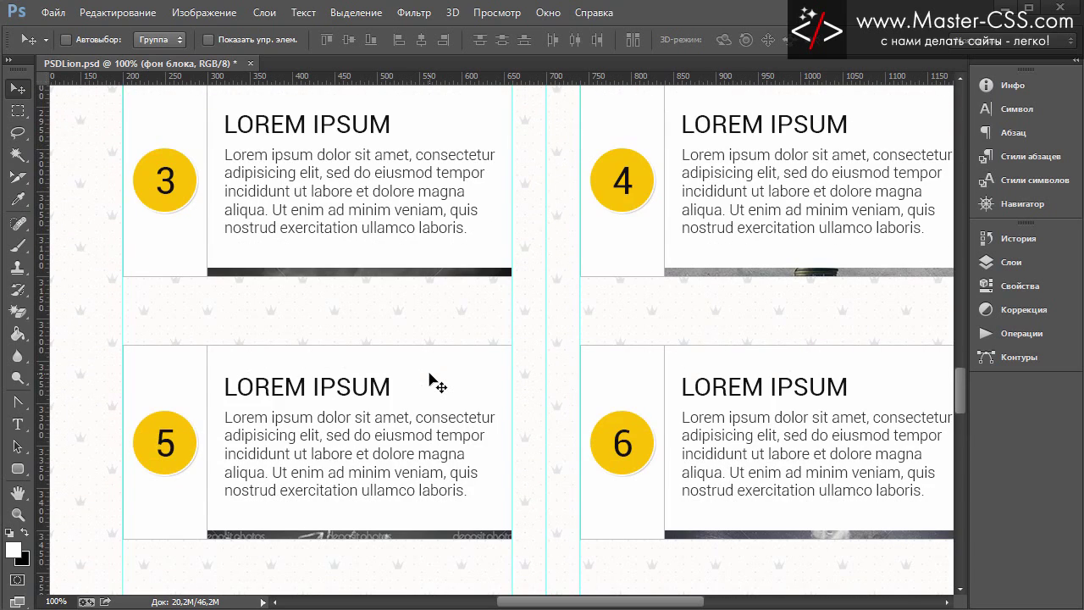
{"action": "scroll", "coordinate": [429, 375], "scroll_direction": "down", "scroll_amount": 1}
{"action": "scroll", "coordinate": [430, 374], "scroll_direction": "down", "scroll_amount": 3}
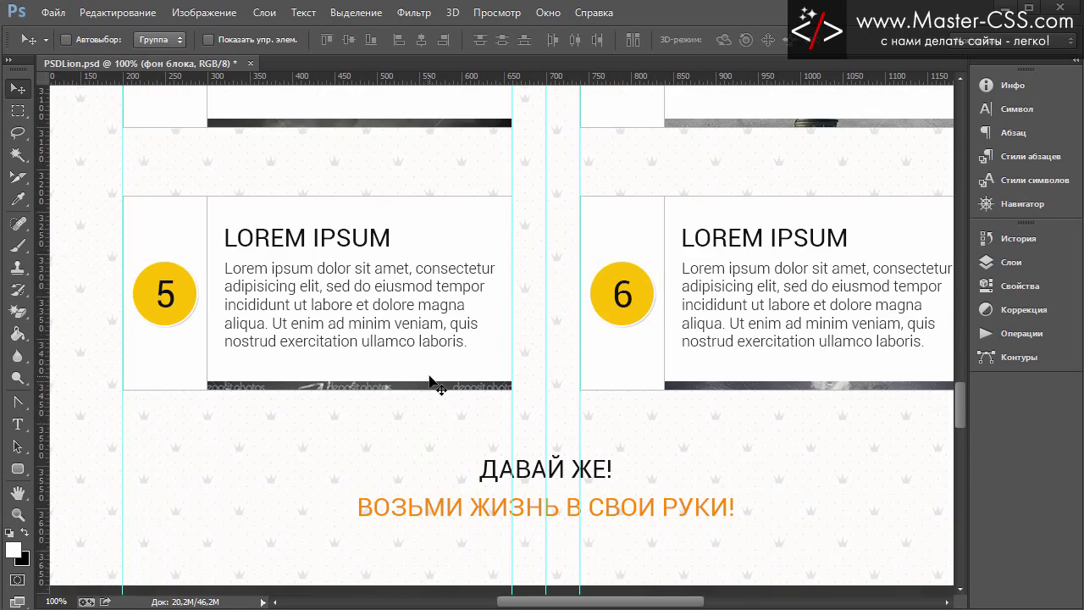
{"action": "scroll", "coordinate": [429, 375], "scroll_direction": "down", "scroll_amount": 2}
{"action": "scroll", "coordinate": [429, 377], "scroll_direction": "down", "scroll_amount": 2}
{"action": "scroll", "coordinate": [431, 375], "scroll_direction": "down", "scroll_amount": 2}
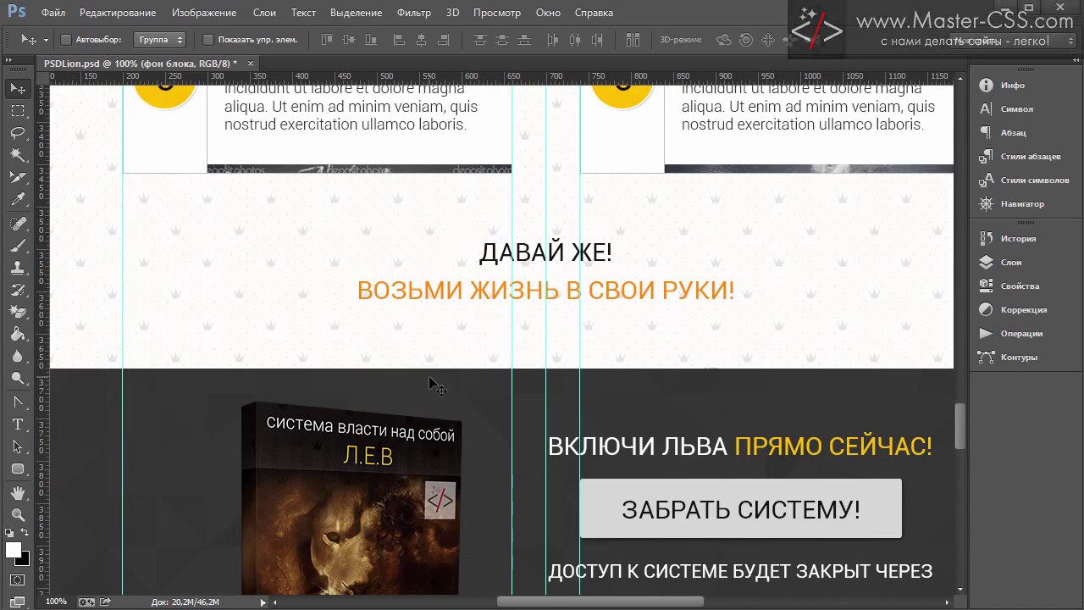